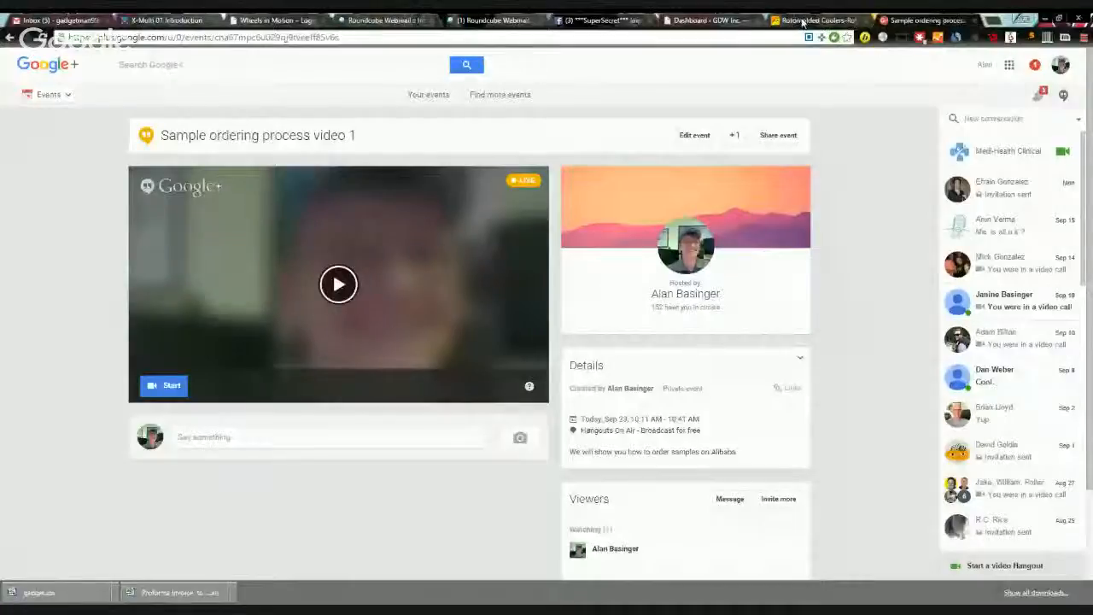
Step: Switch to the Alibaba search results for 'rotomolded coolers' (4,599 products)
click(852, 24)
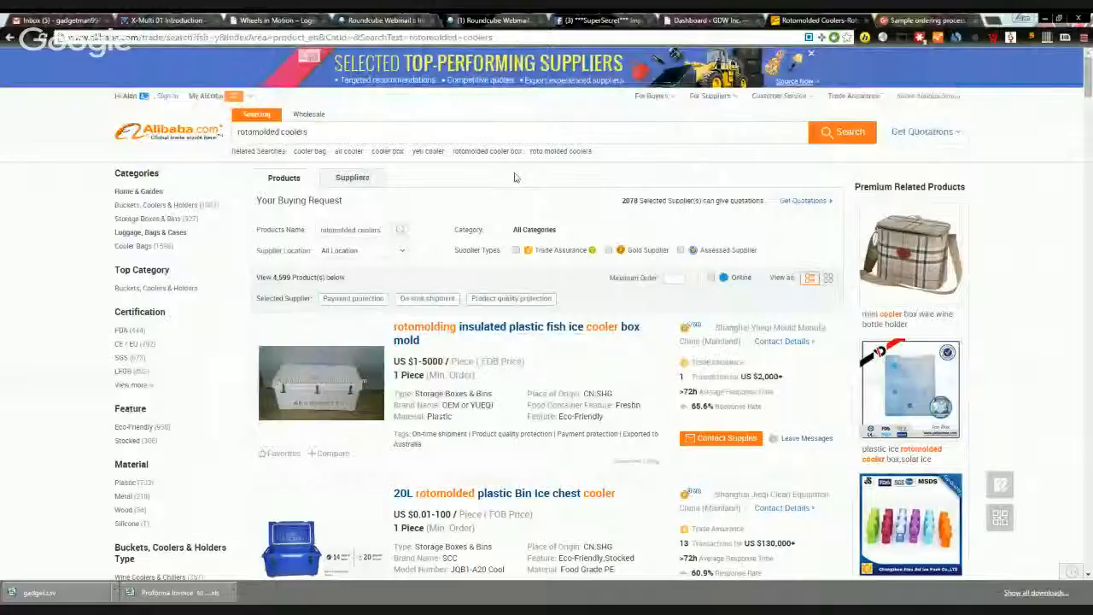
click(317, 132)
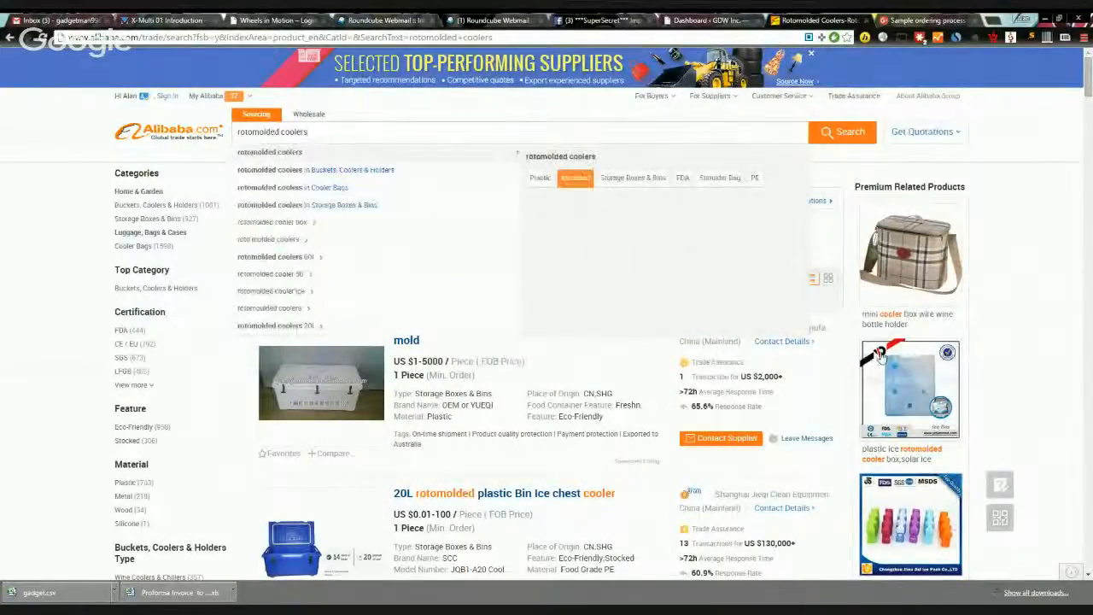
click(1020, 285)
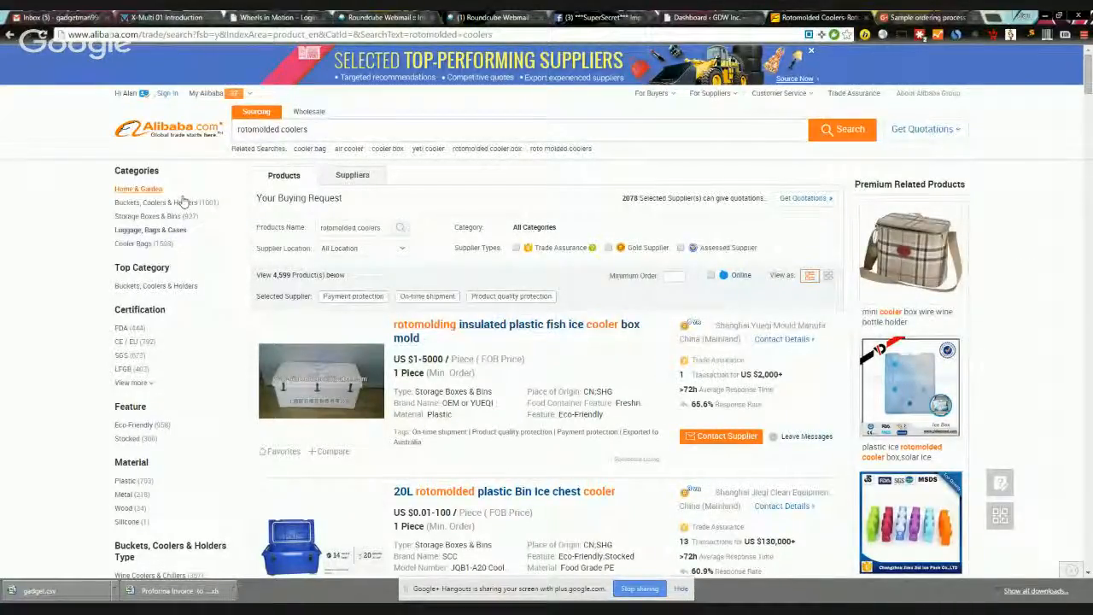
click(295, 130)
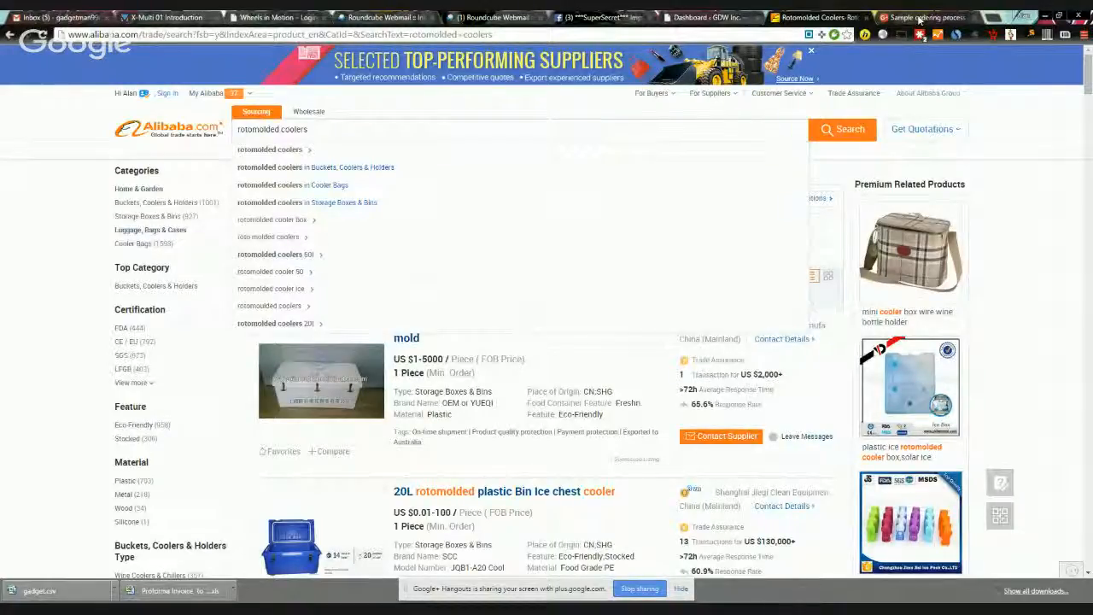
click(925, 18)
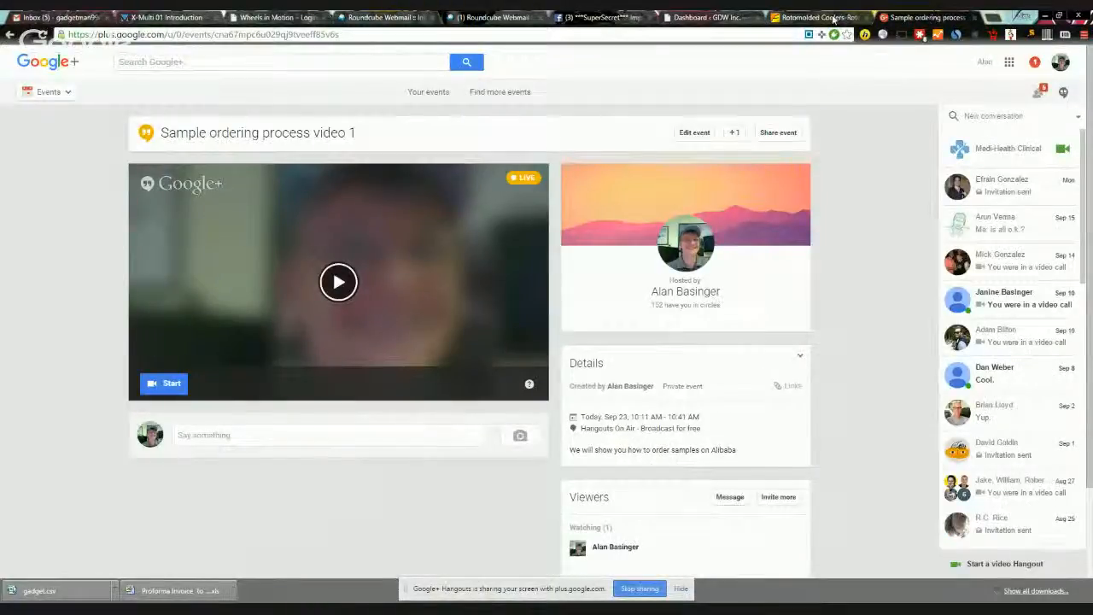
click(828, 17)
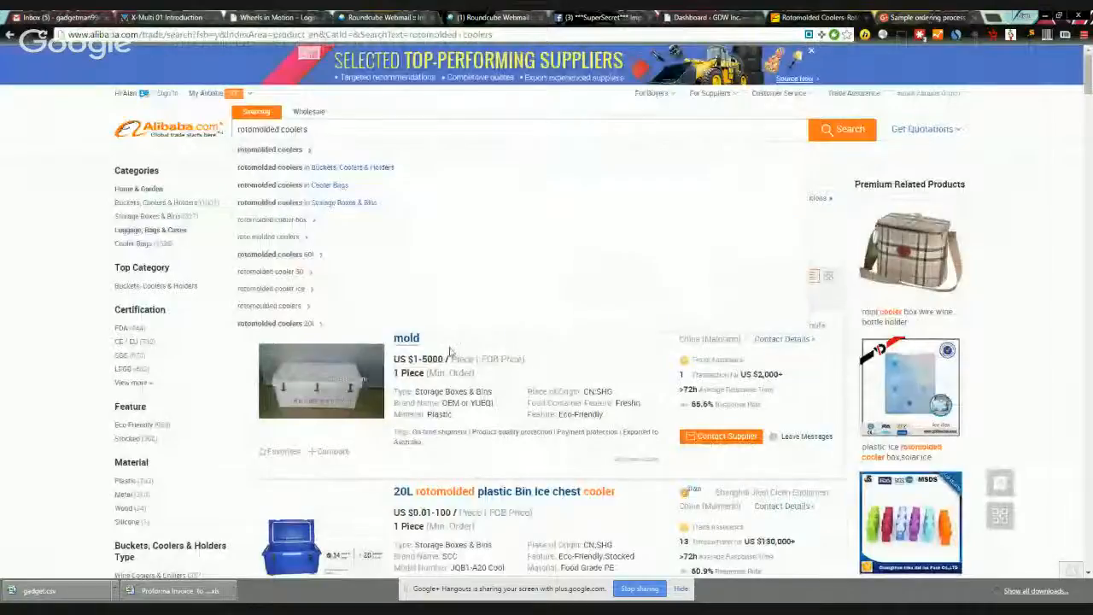
mouse_move(290, 157)
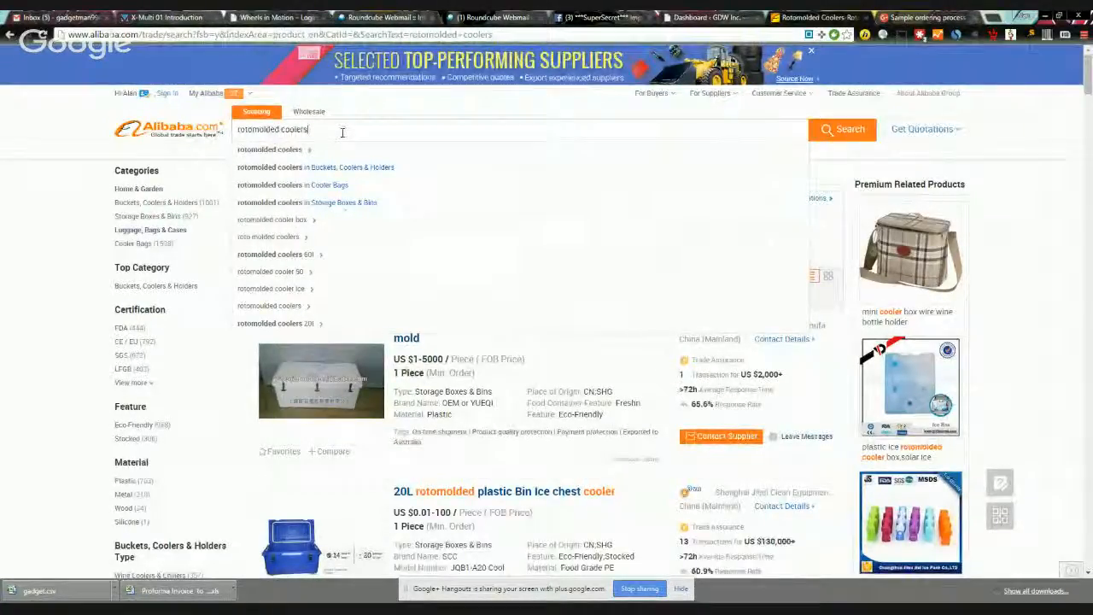
key(Return)
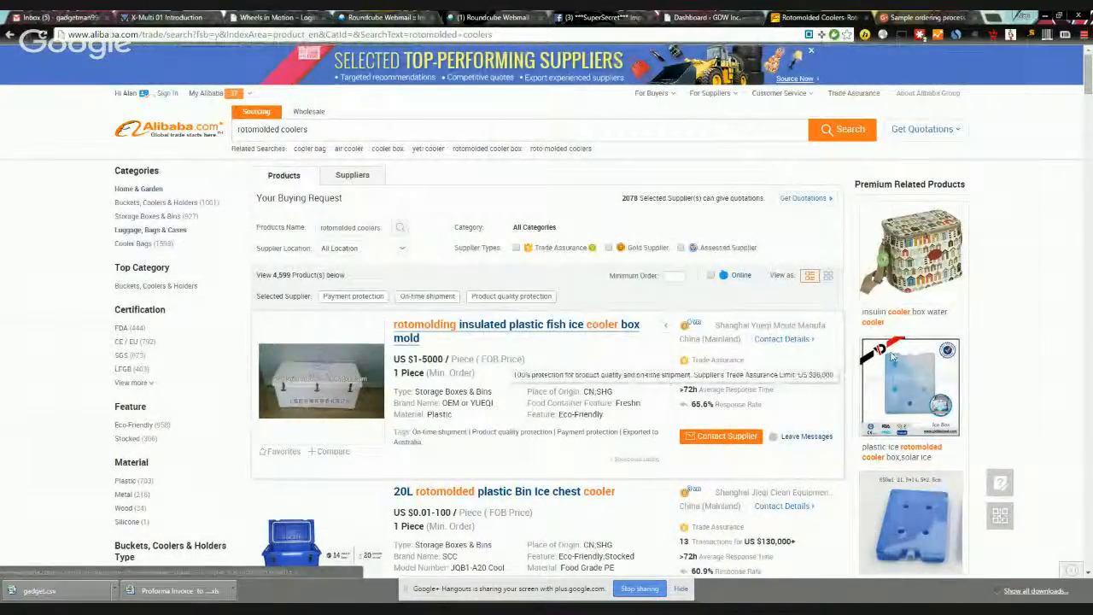
scroll(1005, 332, down, 2)
scroll(1005, 332, down, 3)
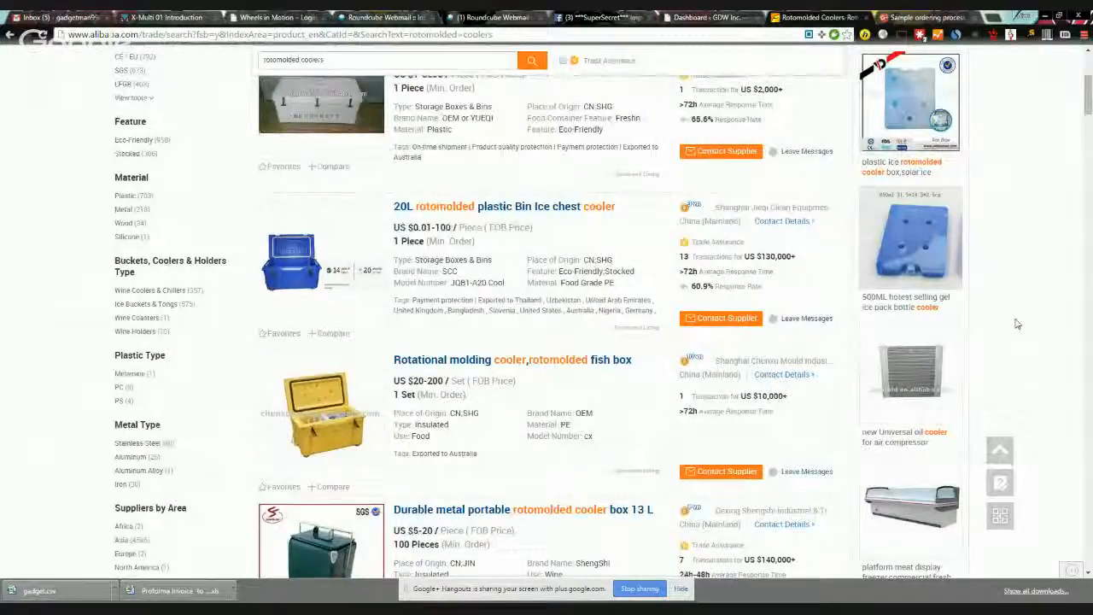
scroll(1016, 247, up, 4)
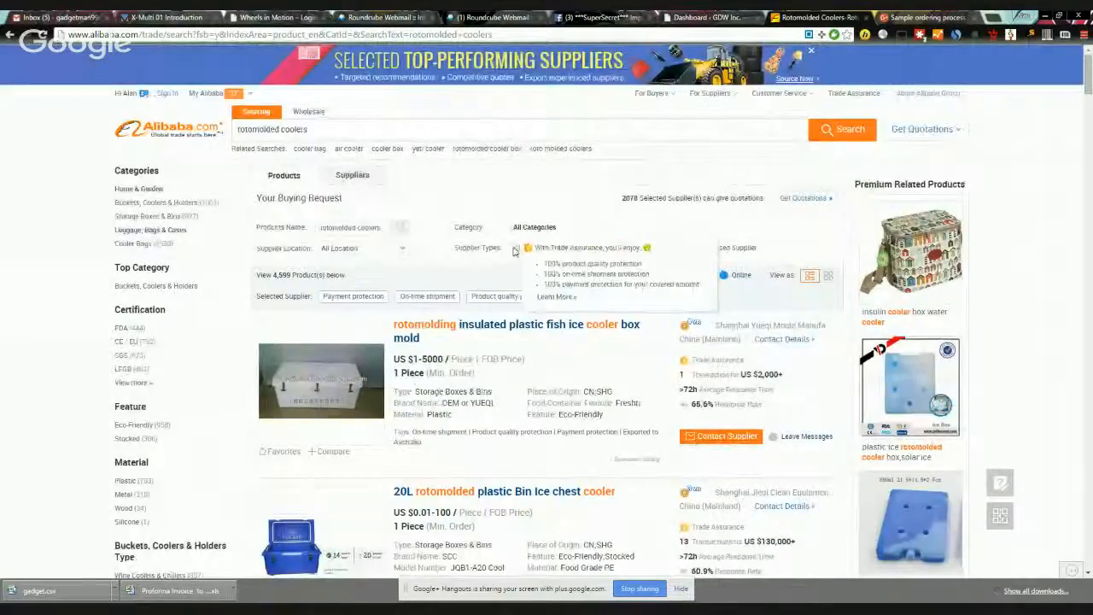
Step: Filter the cooler results to Trade Assurance, Gold and Assessed suppliers, leaving 513 products
click(516, 248)
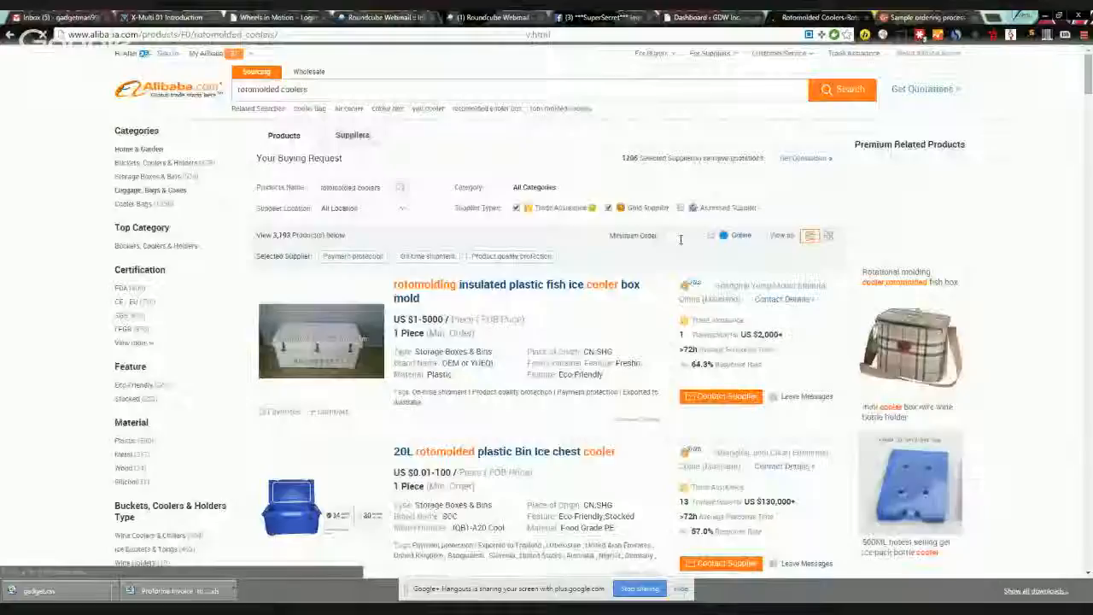
click(607, 208)
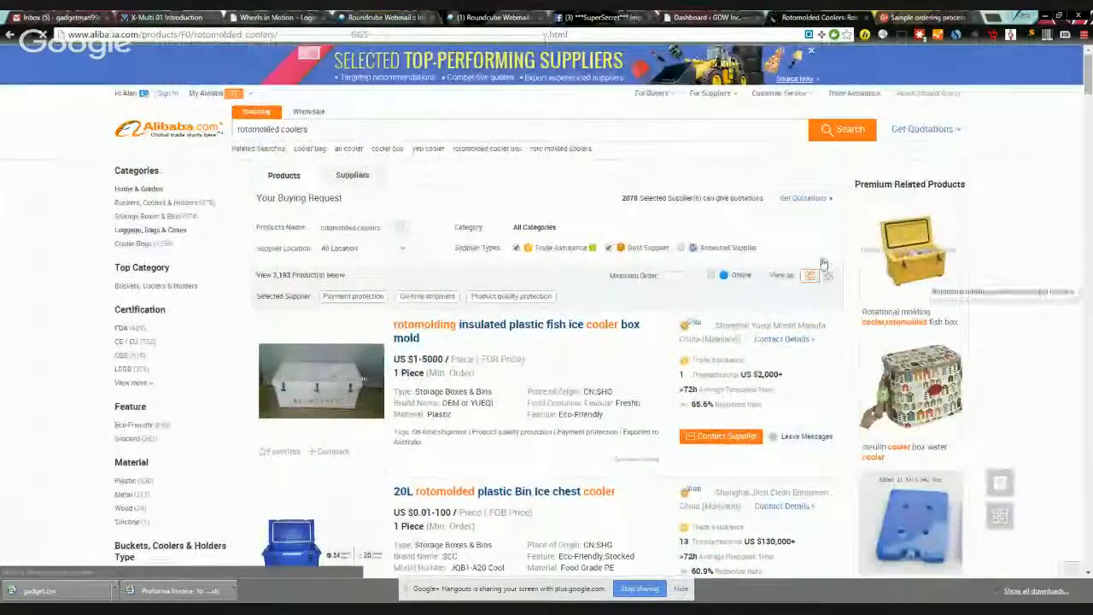
click(681, 248)
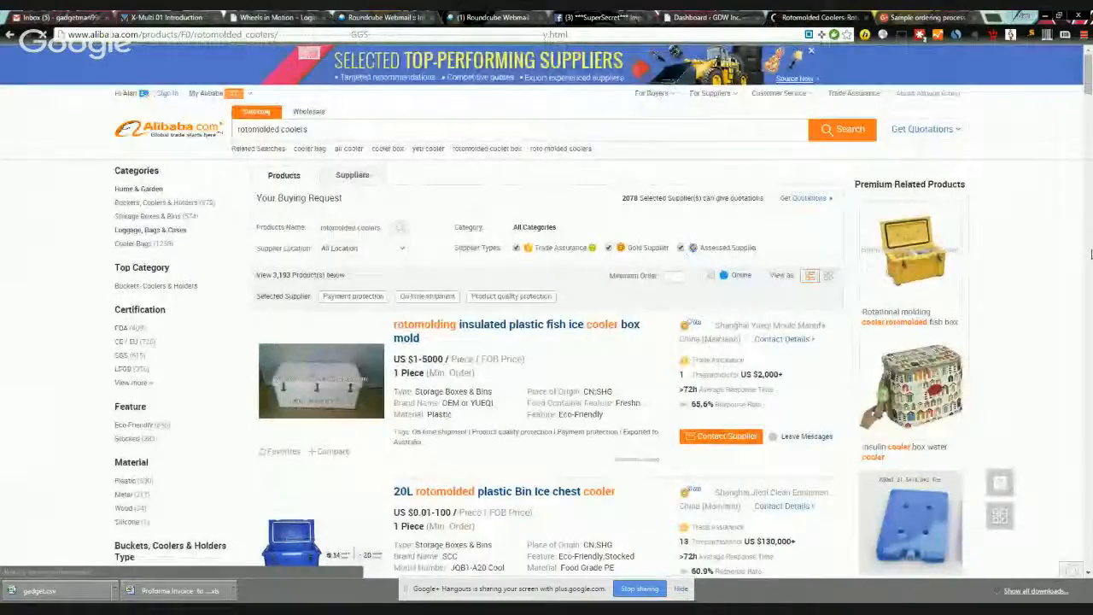
scroll(564, 300, down, 5)
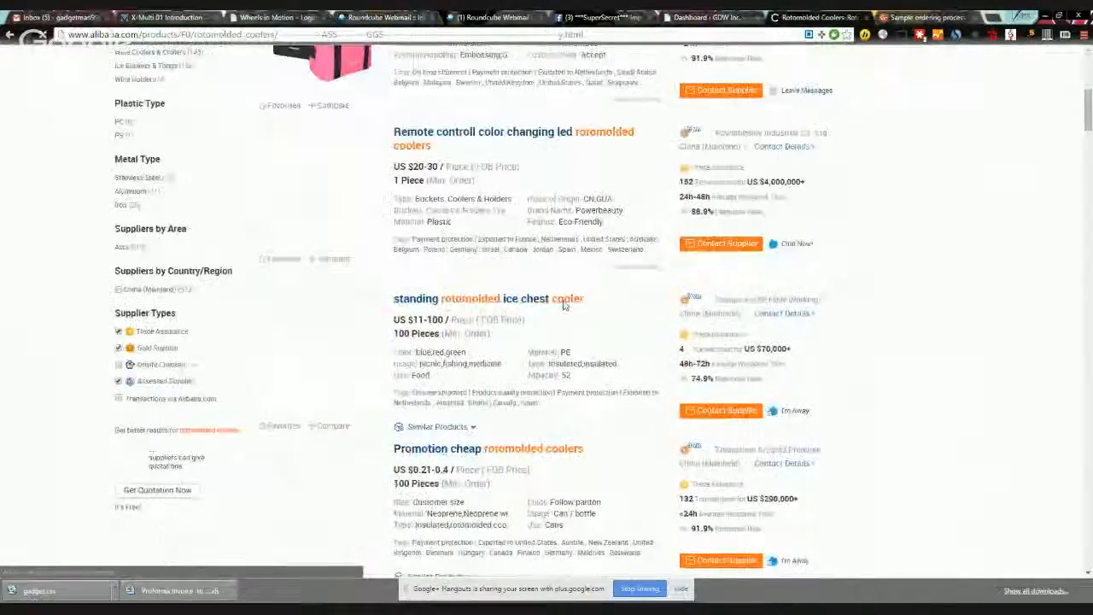
scroll(582, 312, up, 5)
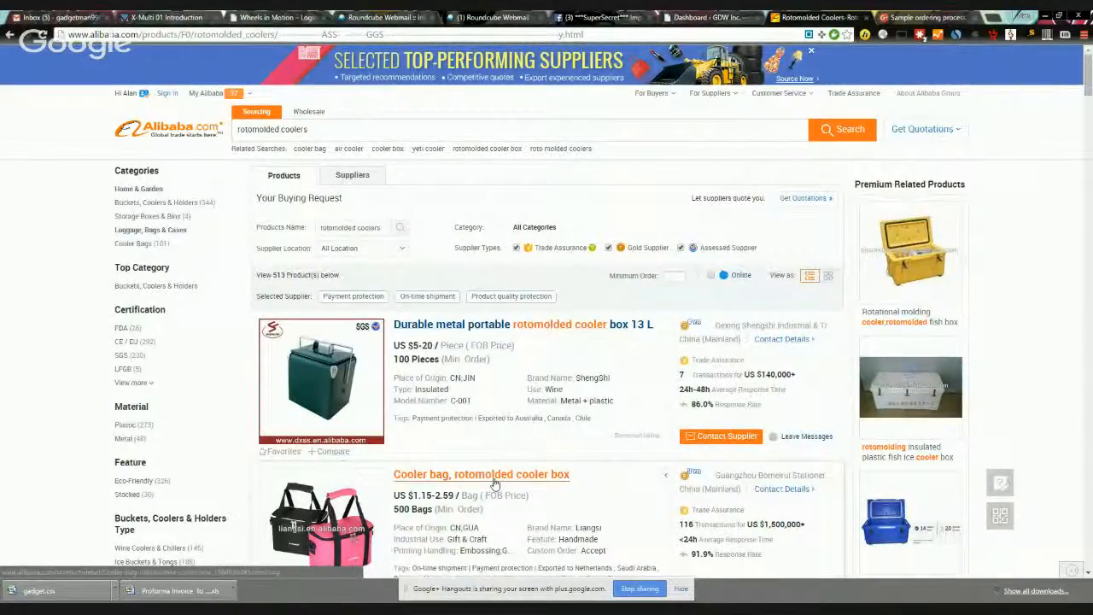
scroll(494, 483, down, 2)
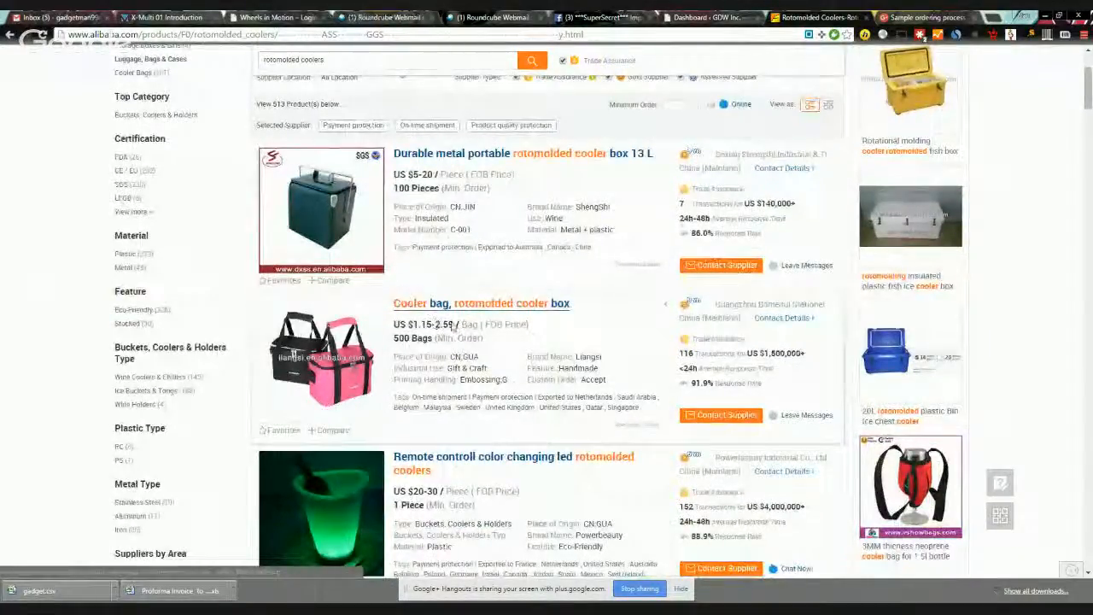
click(495, 310)
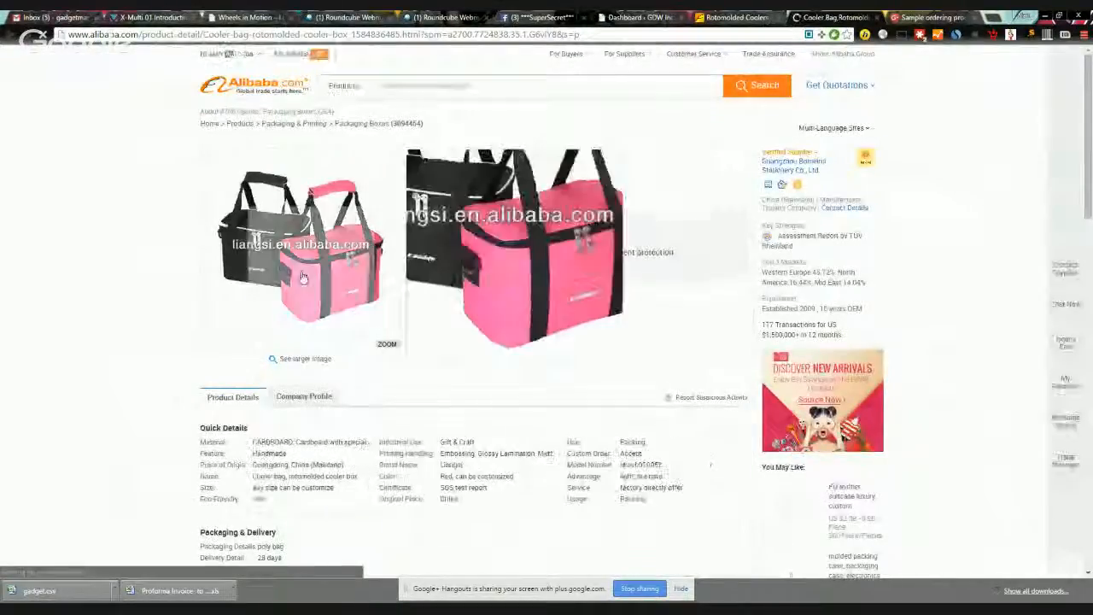
scroll(642, 355, down, 3)
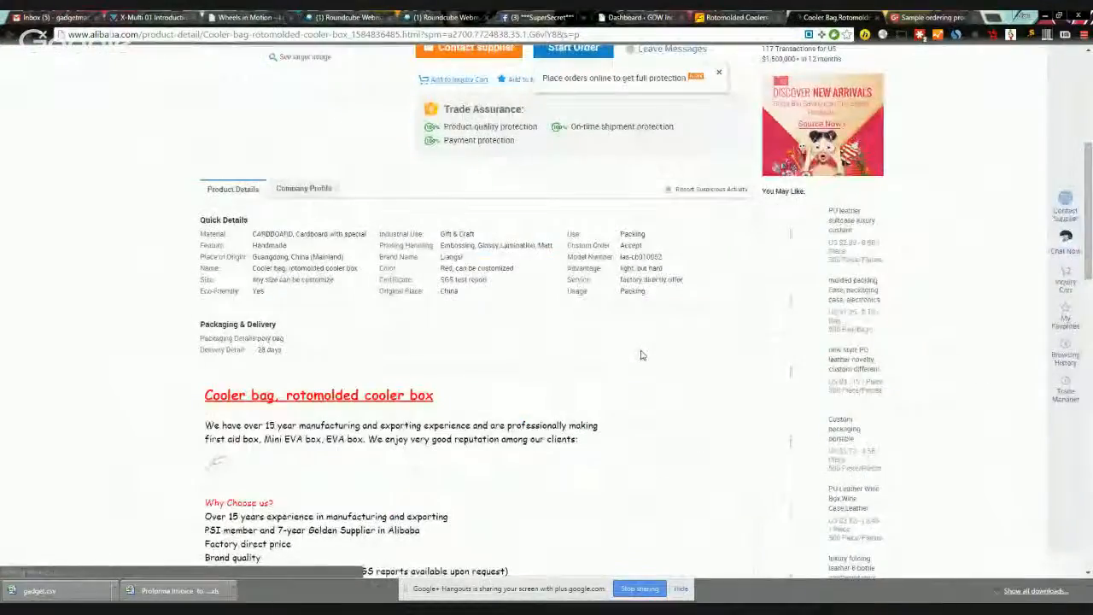
scroll(632, 358, down, 2)
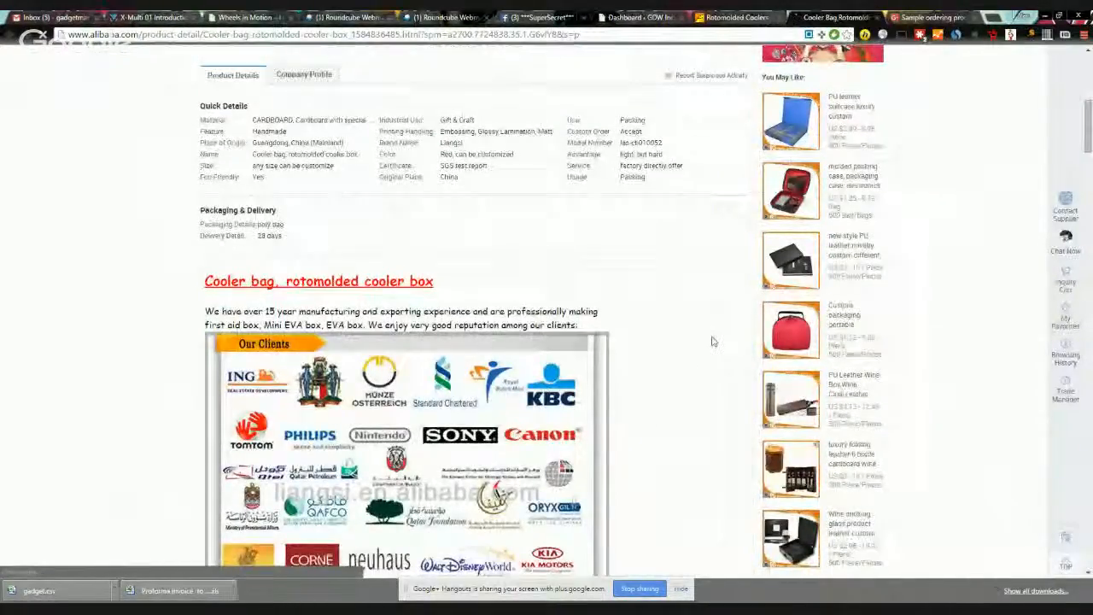
scroll(713, 341, down, 1)
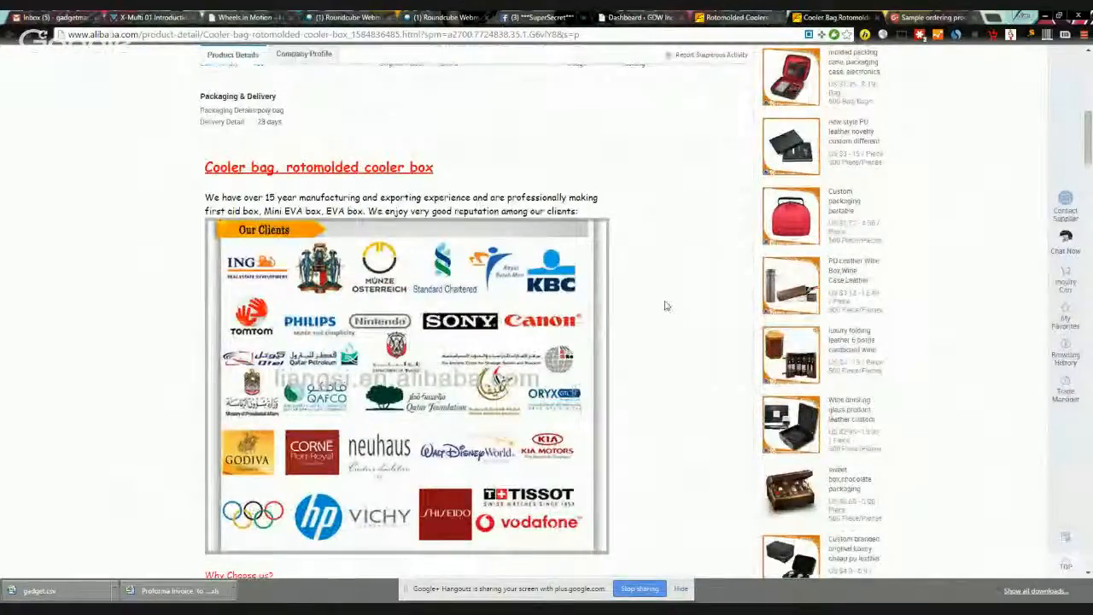
scroll(662, 303, down, 4)
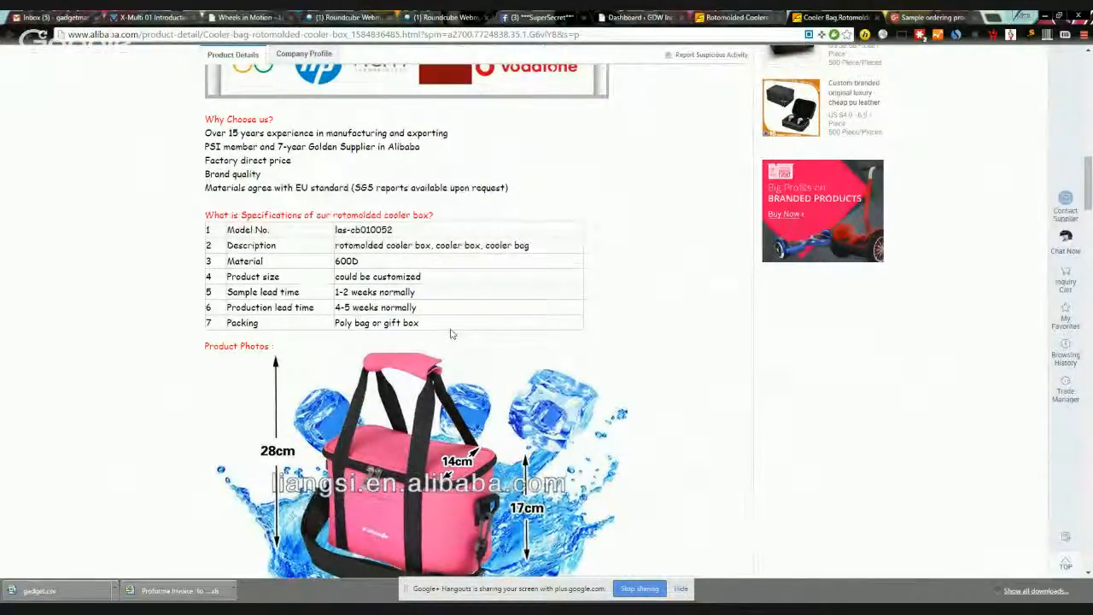
scroll(748, 399, down, 9)
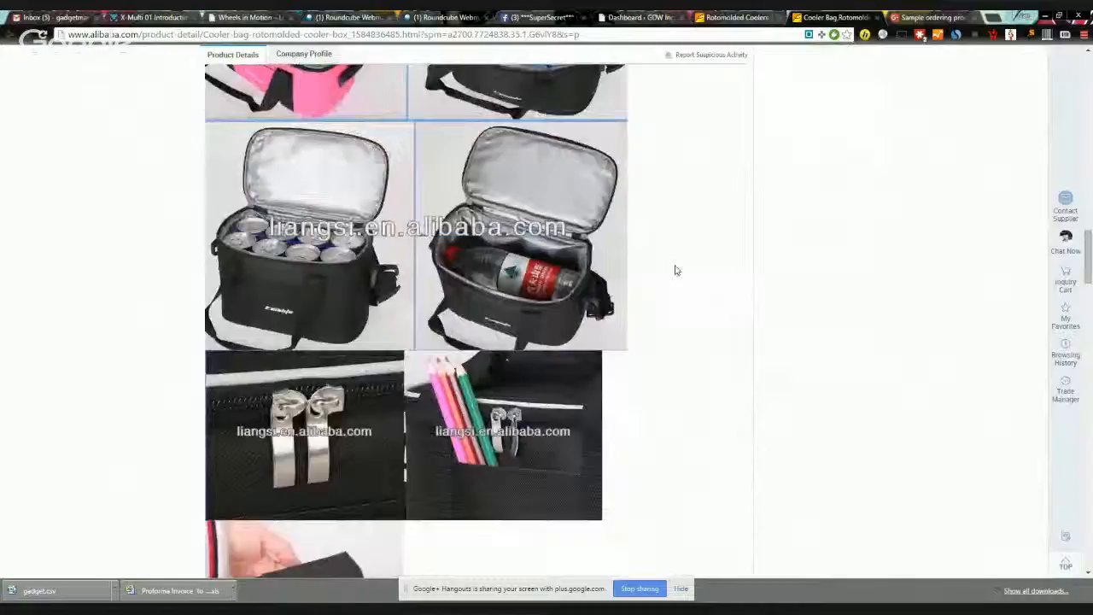
scroll(717, 265, down, 4)
scroll(812, 257, down, 4)
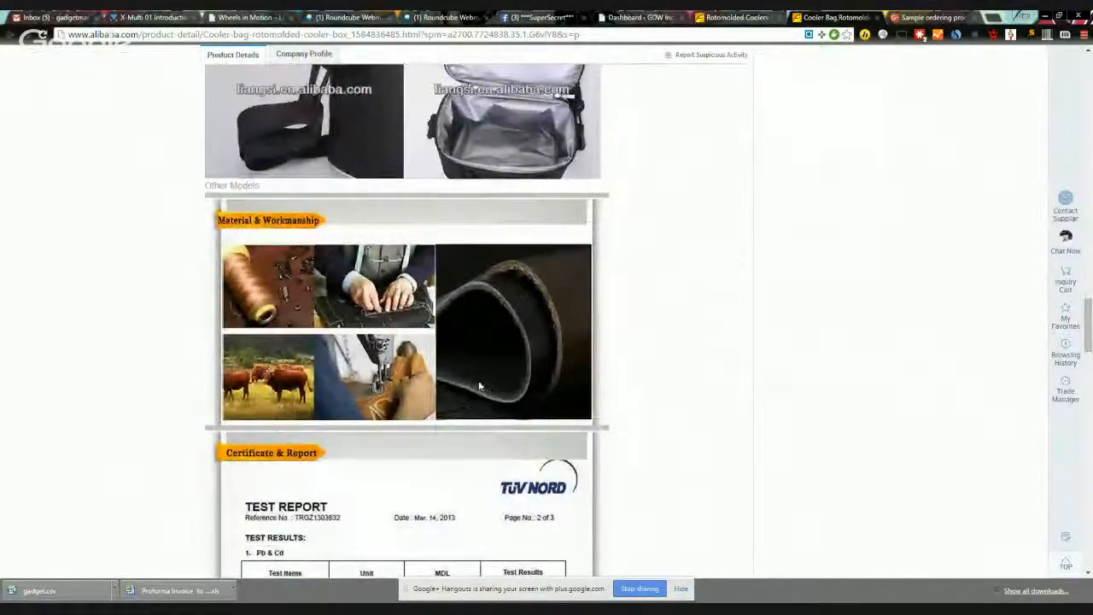
scroll(479, 387, down, 5)
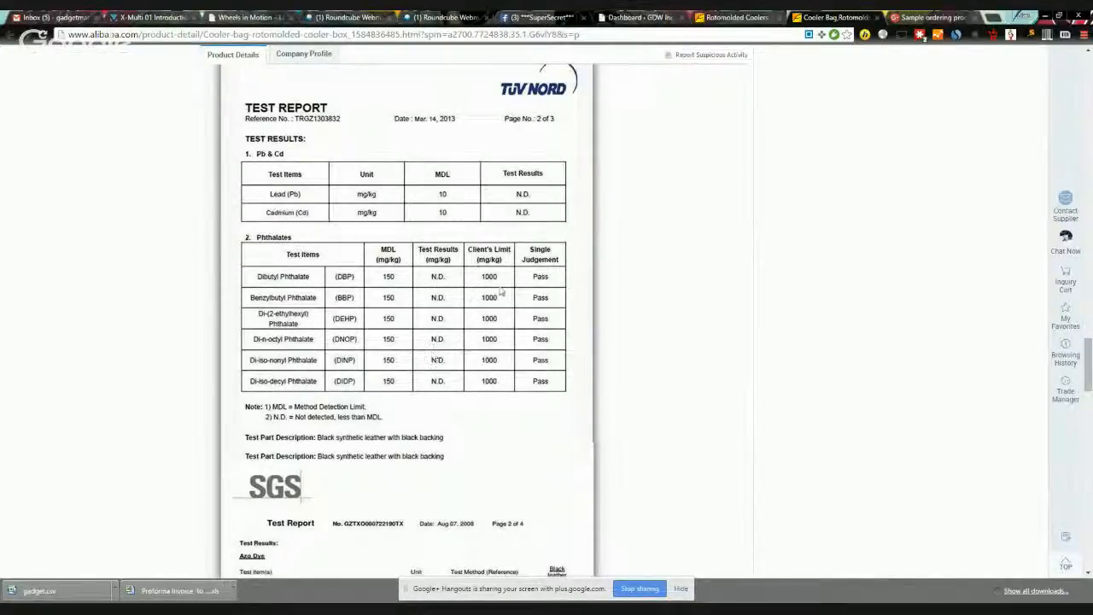
scroll(539, 352, down, 2)
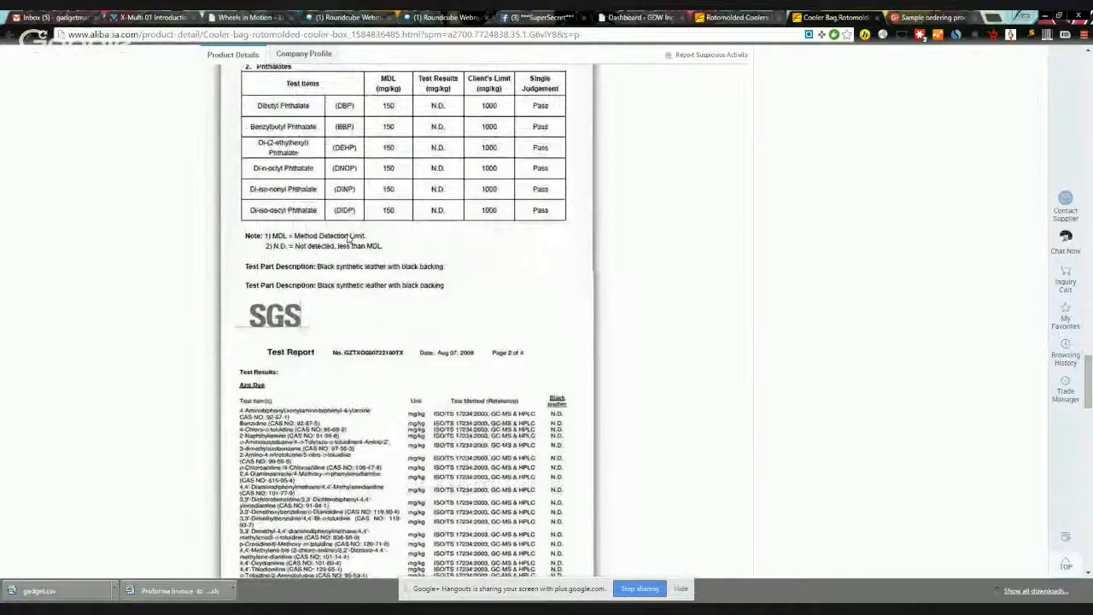
scroll(316, 302, down, 3)
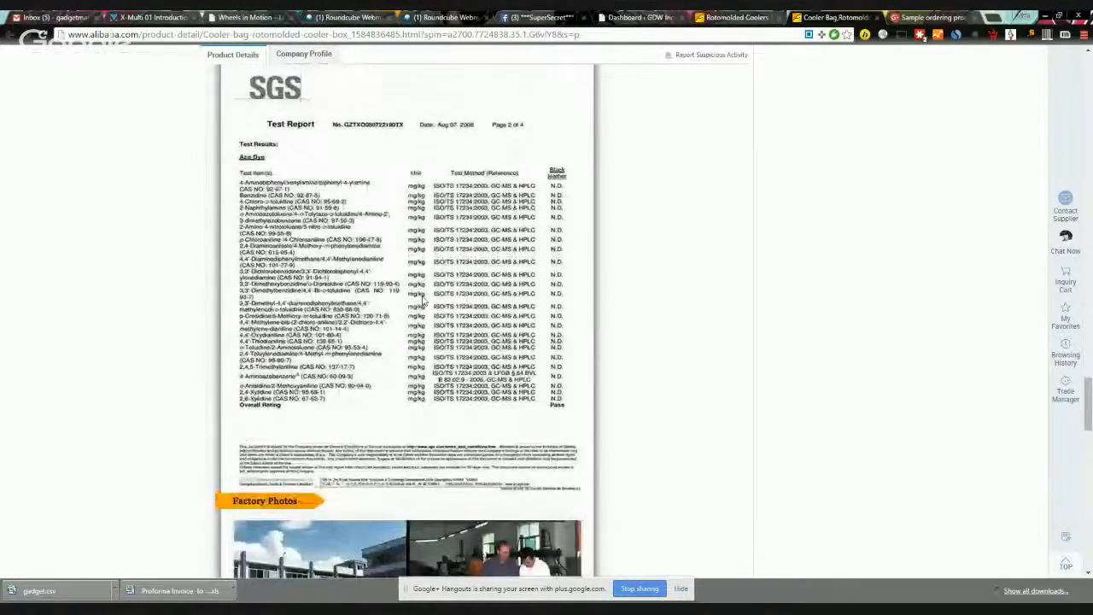
scroll(421, 299, down, 4)
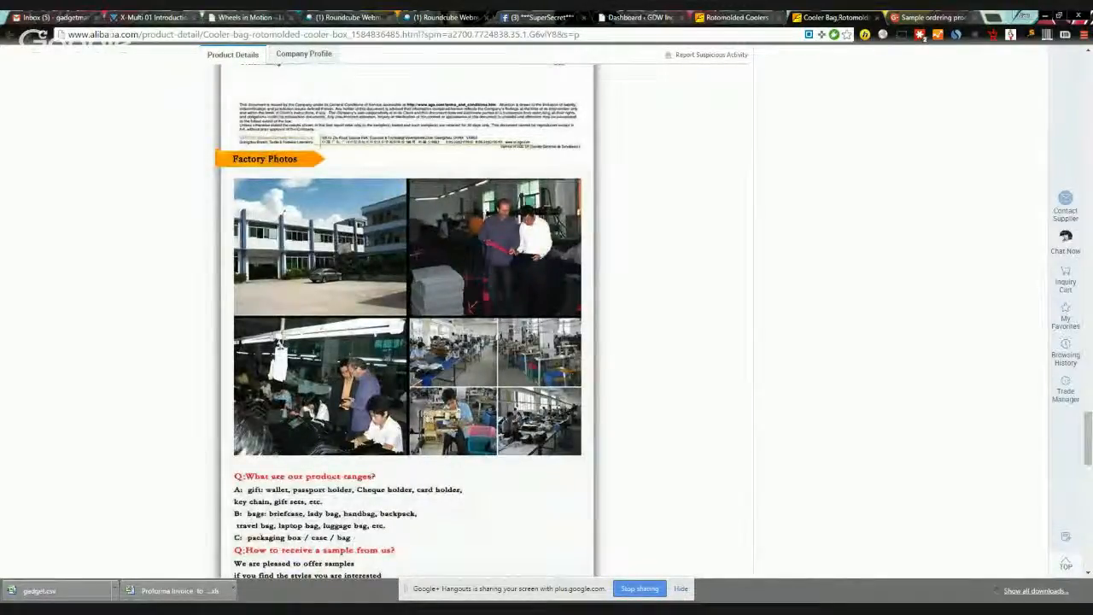
scroll(500, 365, down, 12)
scroll(495, 365, up, 20)
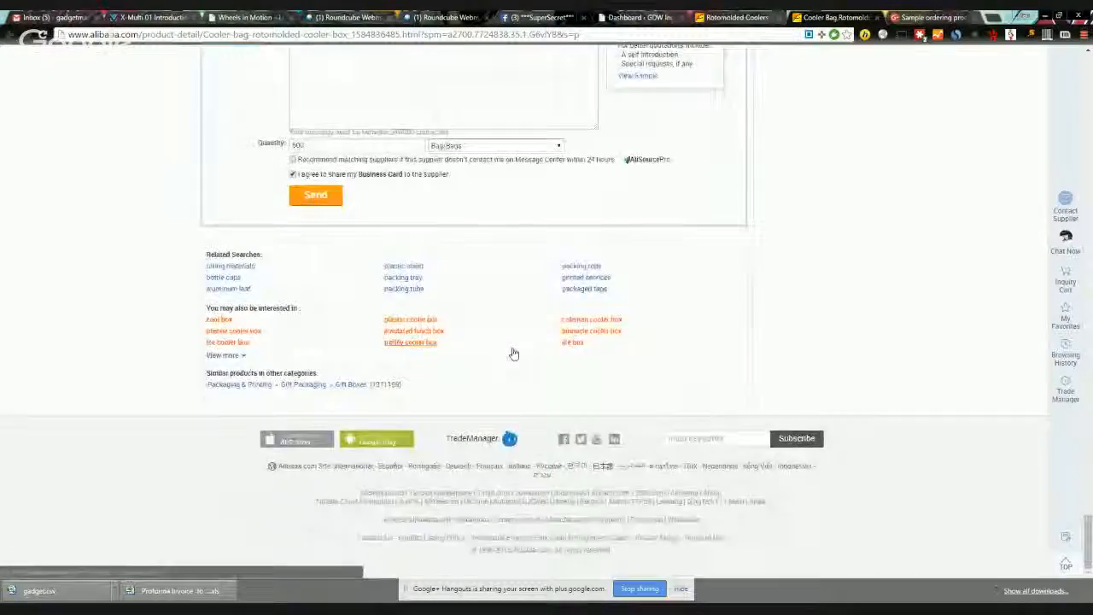
scroll(504, 352, up, 15)
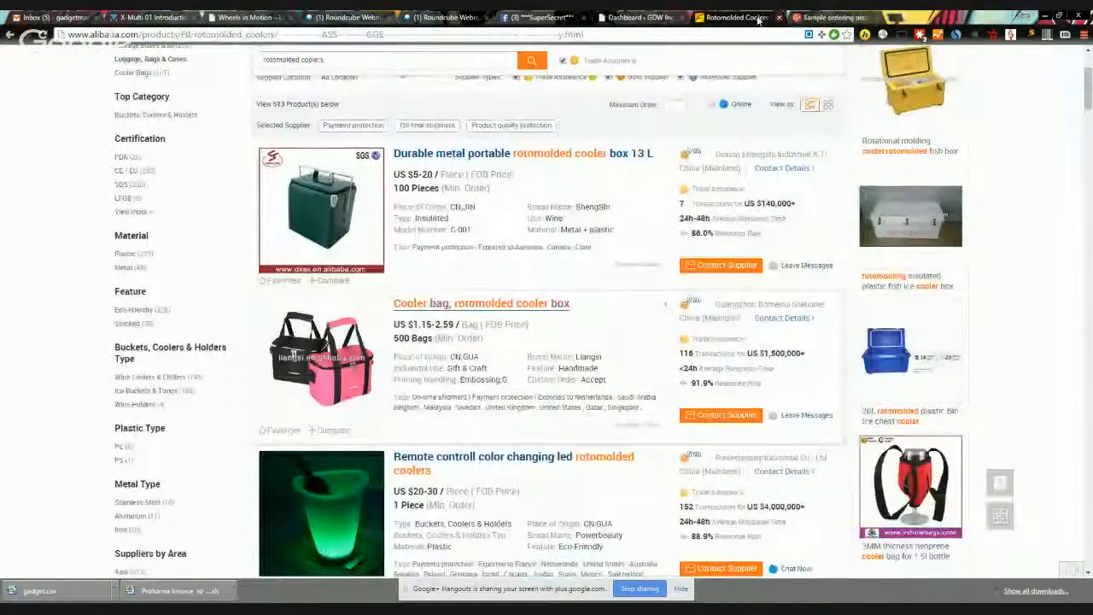
Step: Scroll down to the 2015 wholesale rotomolded car cooler box with wheels and open it
scroll(365, 407, down, 2)
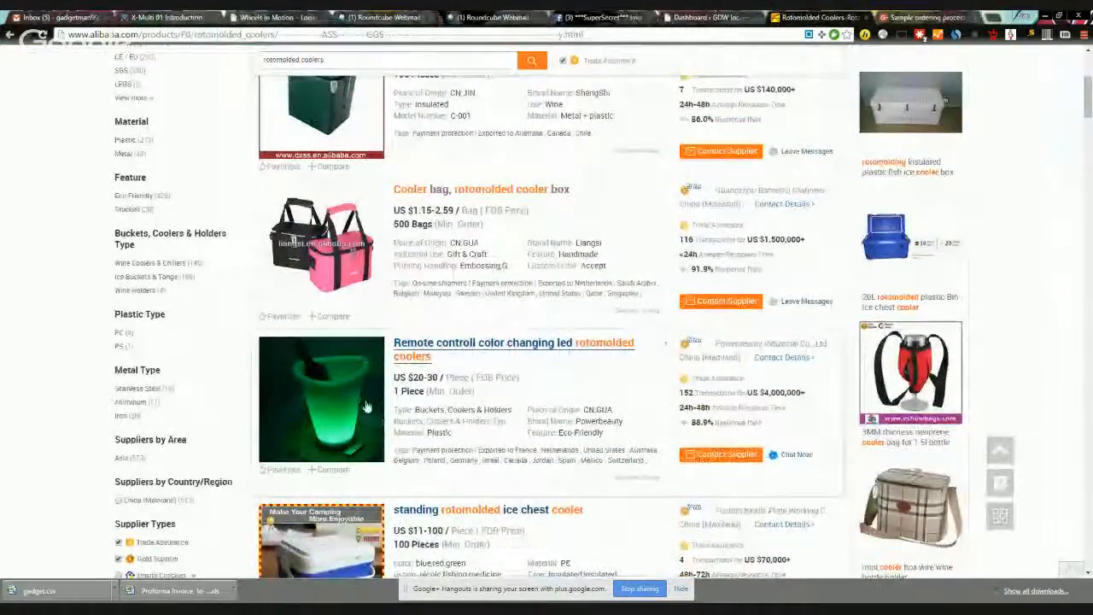
scroll(366, 407, down, 4)
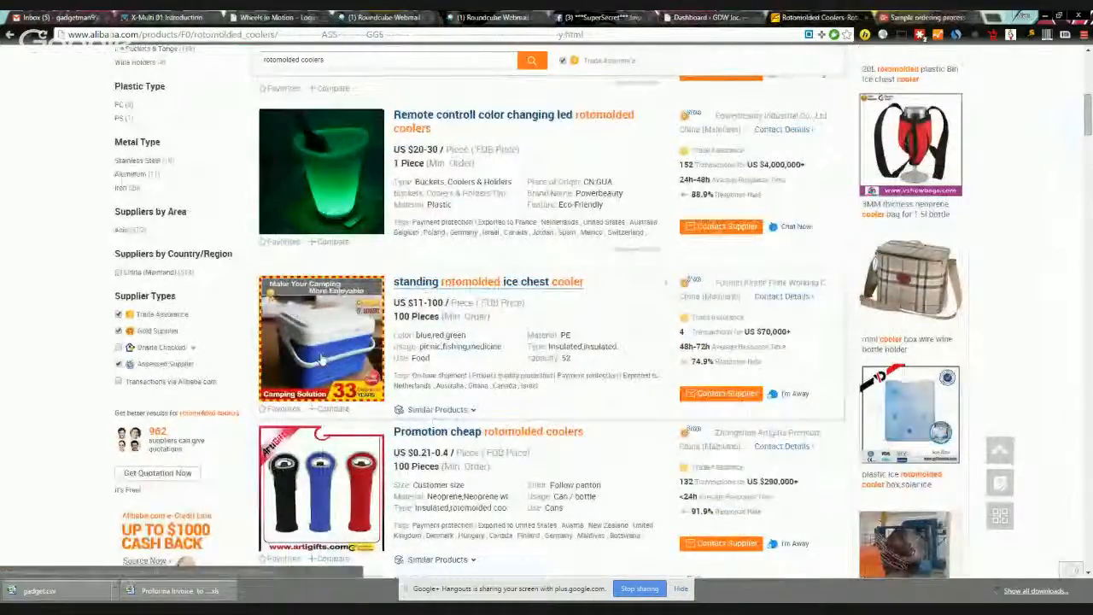
scroll(324, 312, down, 6)
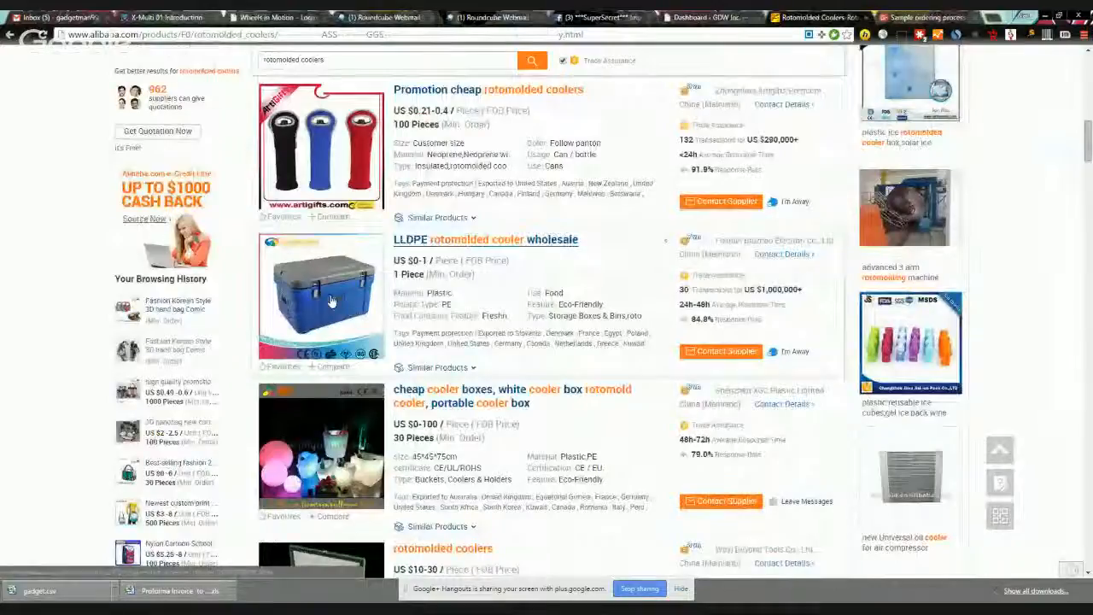
scroll(332, 301, down, 6)
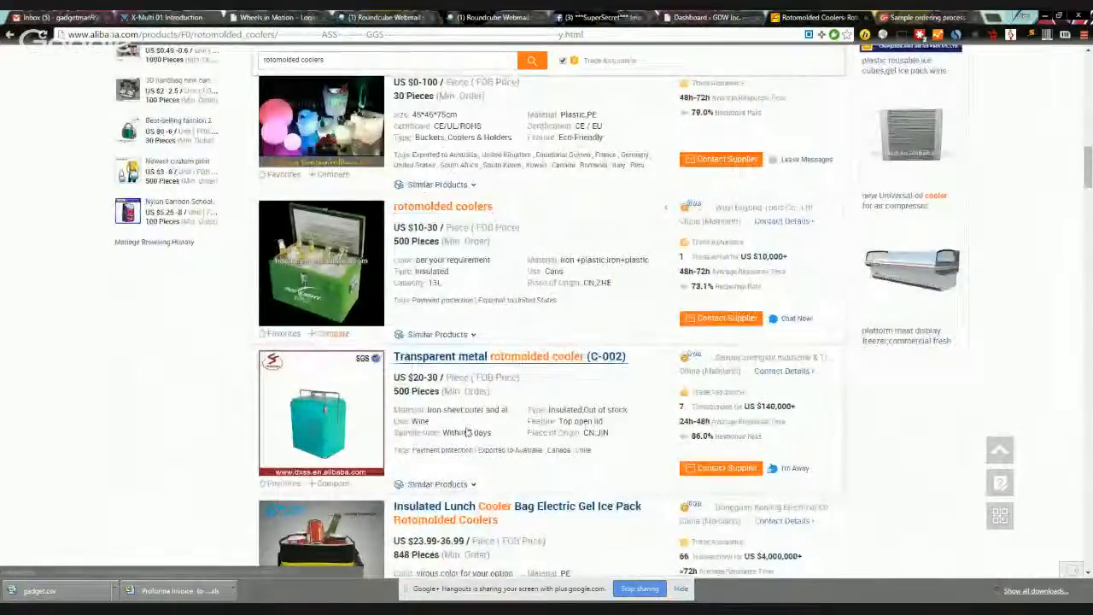
scroll(549, 222, down, 7)
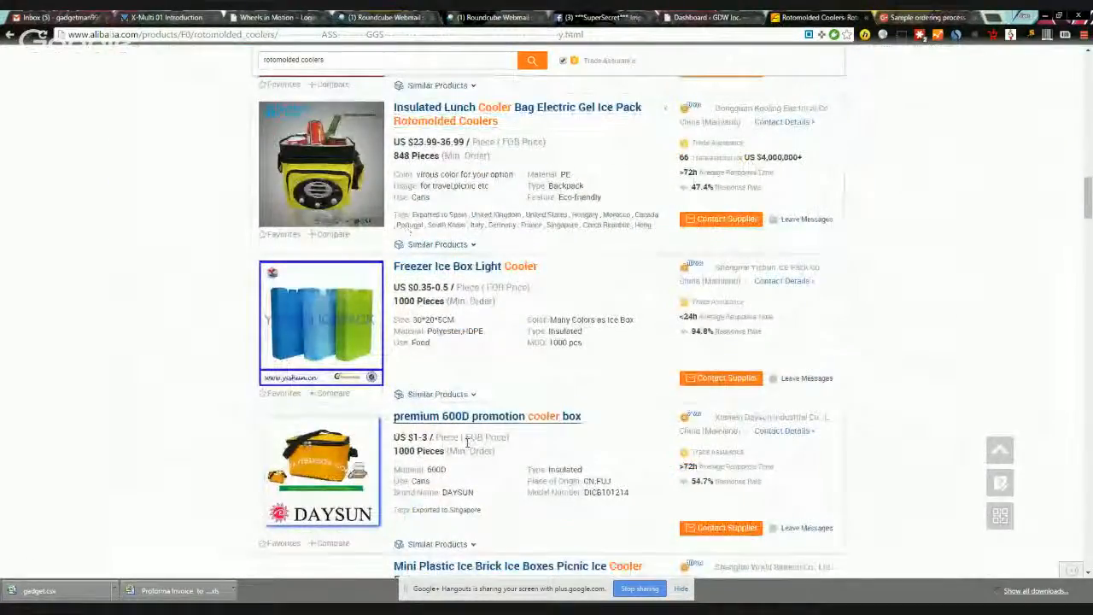
scroll(503, 487, down, 4)
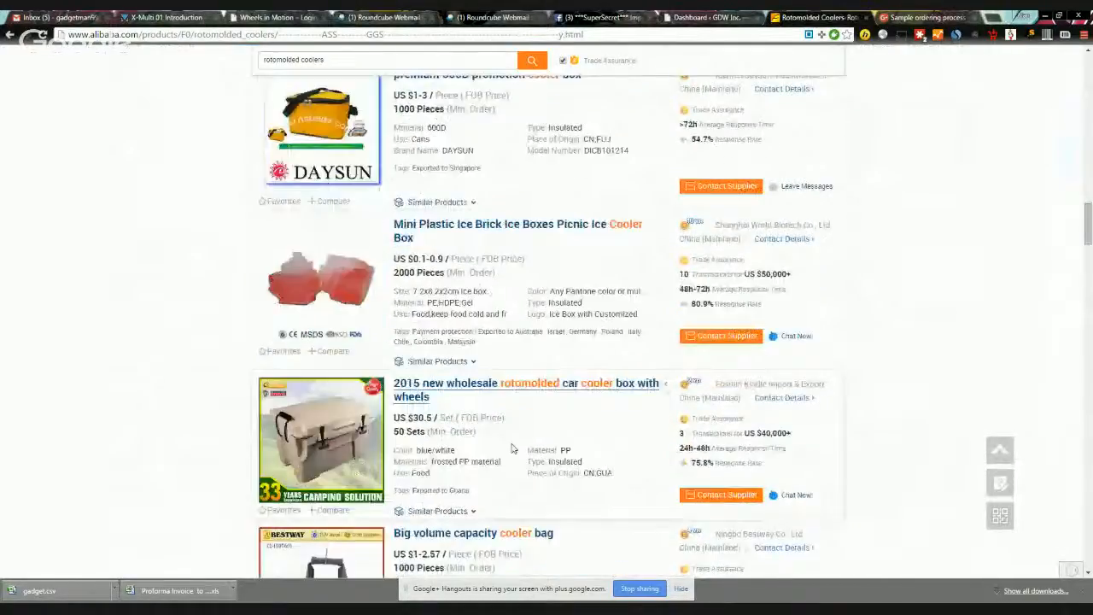
scroll(513, 449, down, 1)
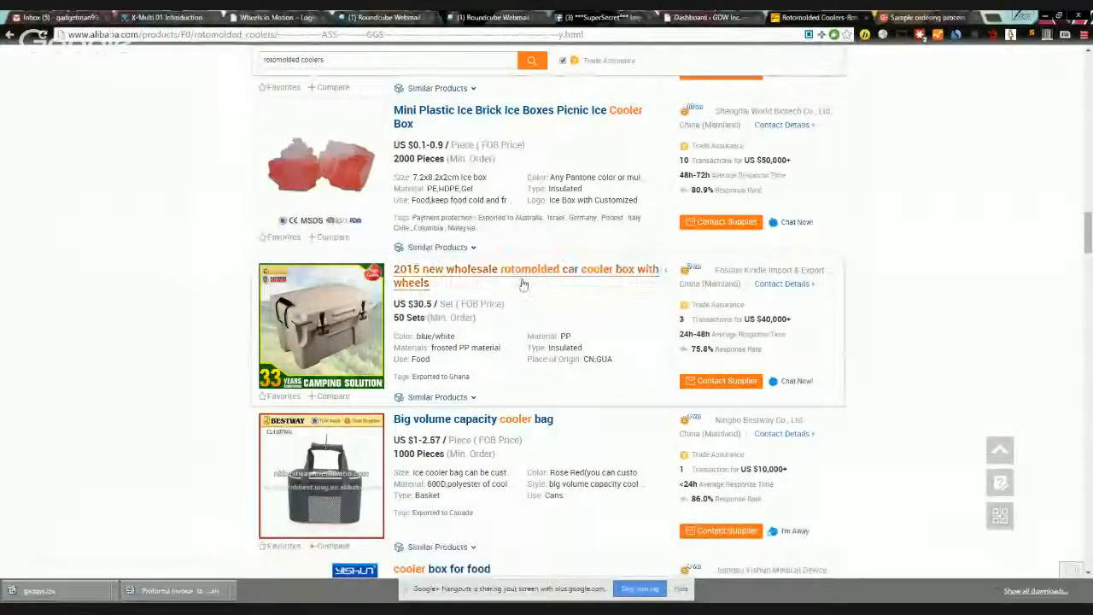
click(447, 275)
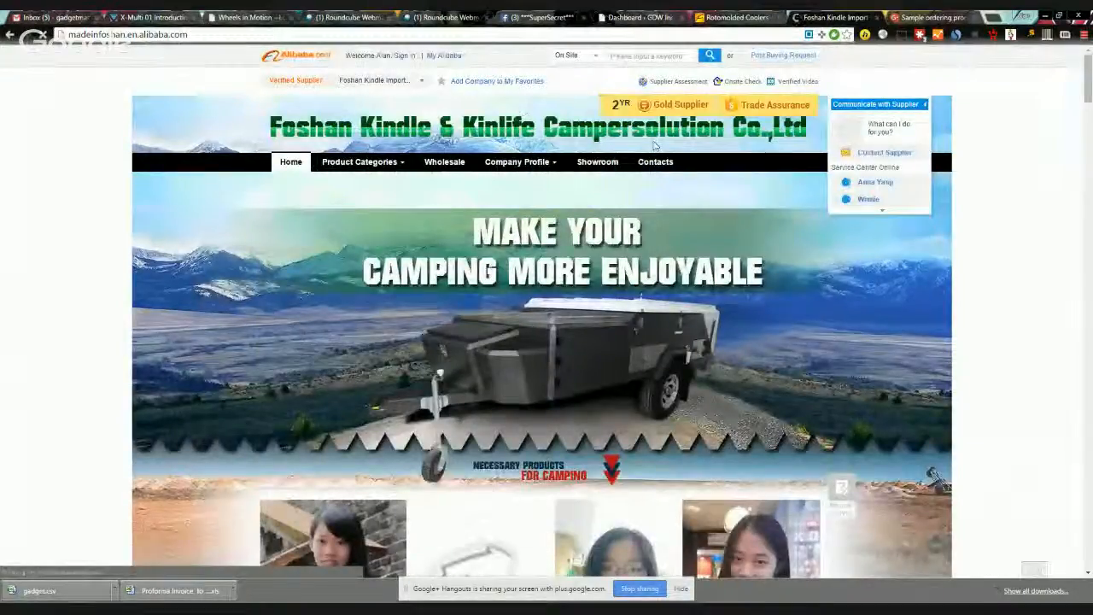
Step: Browse the Foshan Kindle & Kinlife Campersolution storefront, then go back to the car cooler product
scroll(748, 276, down, 8)
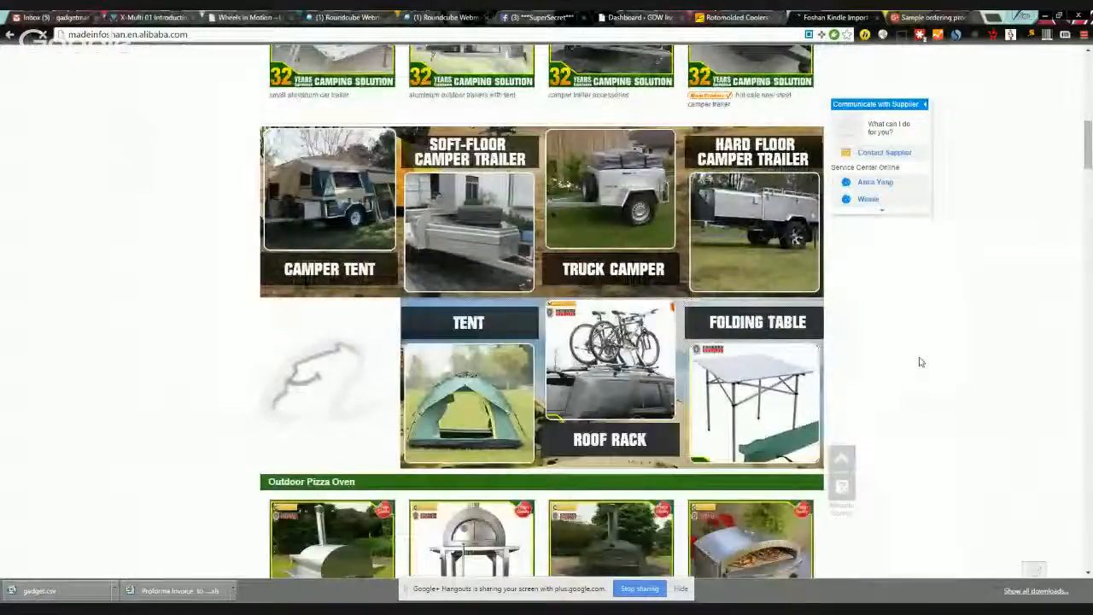
scroll(914, 367, down, 2)
scroll(923, 359, down, 3)
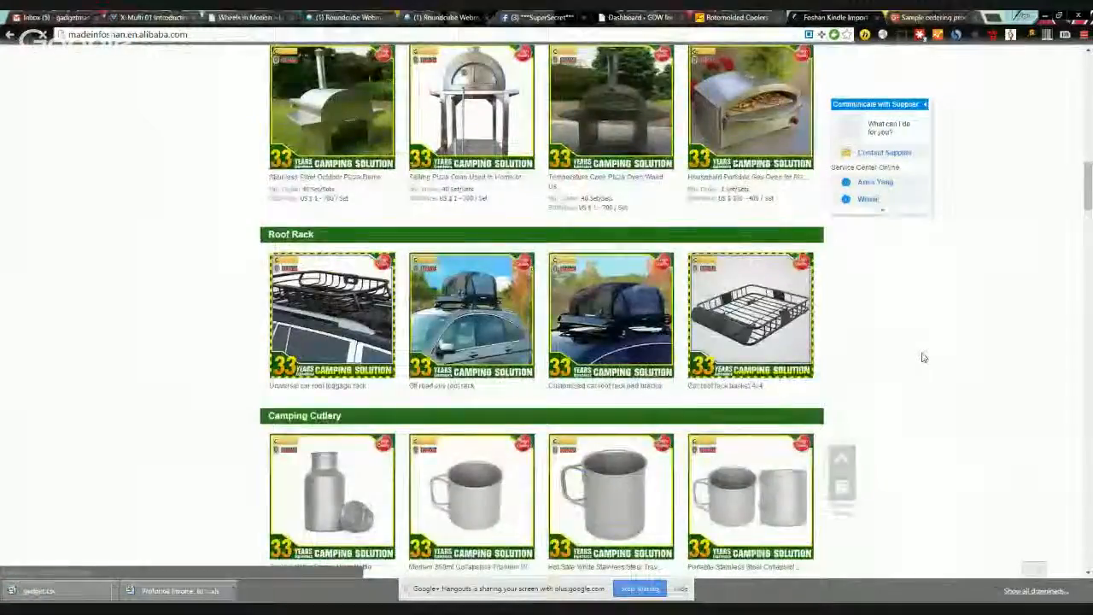
scroll(922, 357, down, 4)
click(10, 35)
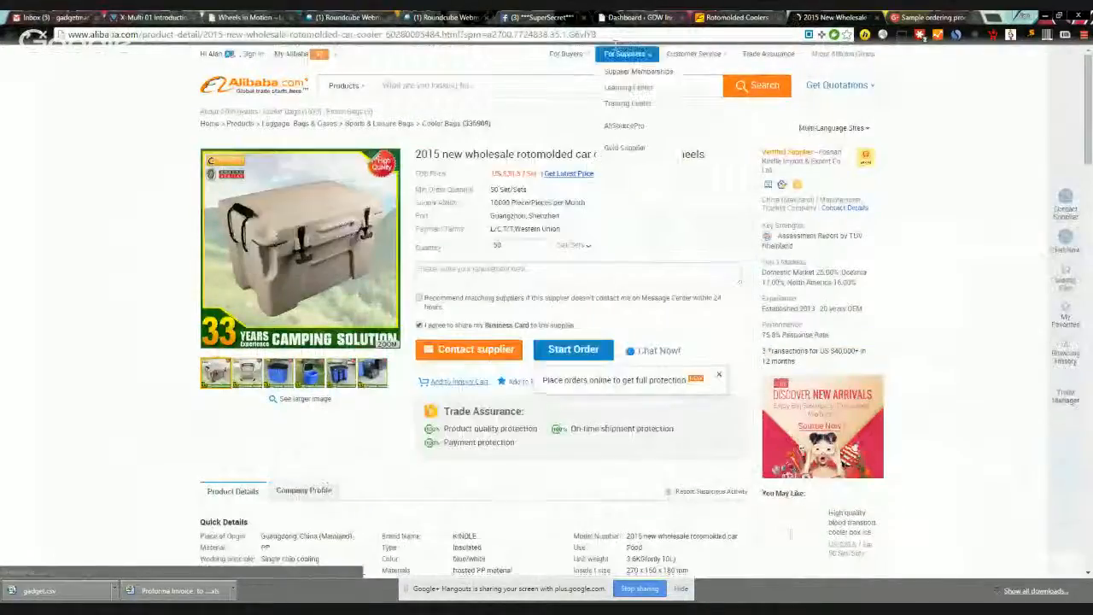
Step: Close the car cooler tab and scroll the results to the Outdoor white cooler box listing
click(877, 17)
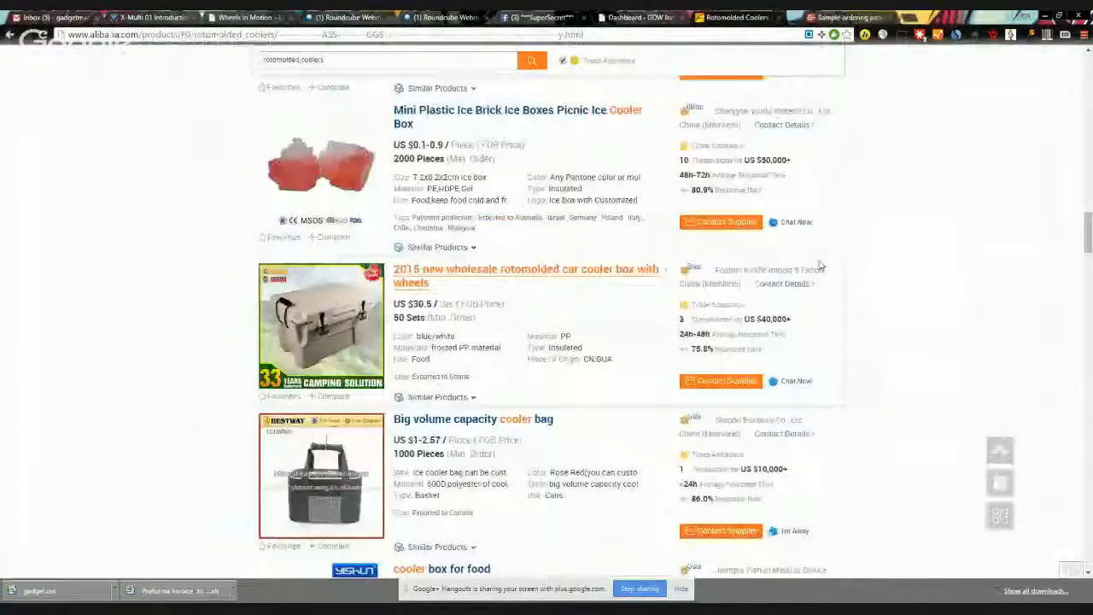
scroll(1063, 282, down, 3)
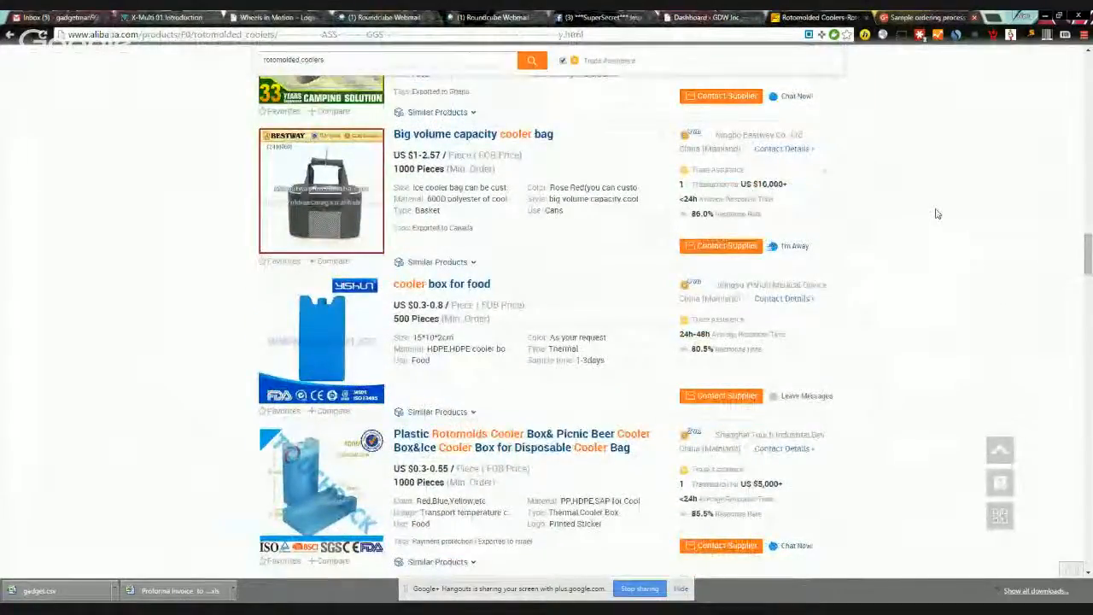
scroll(937, 215, down, 4)
scroll(940, 219, down, 8)
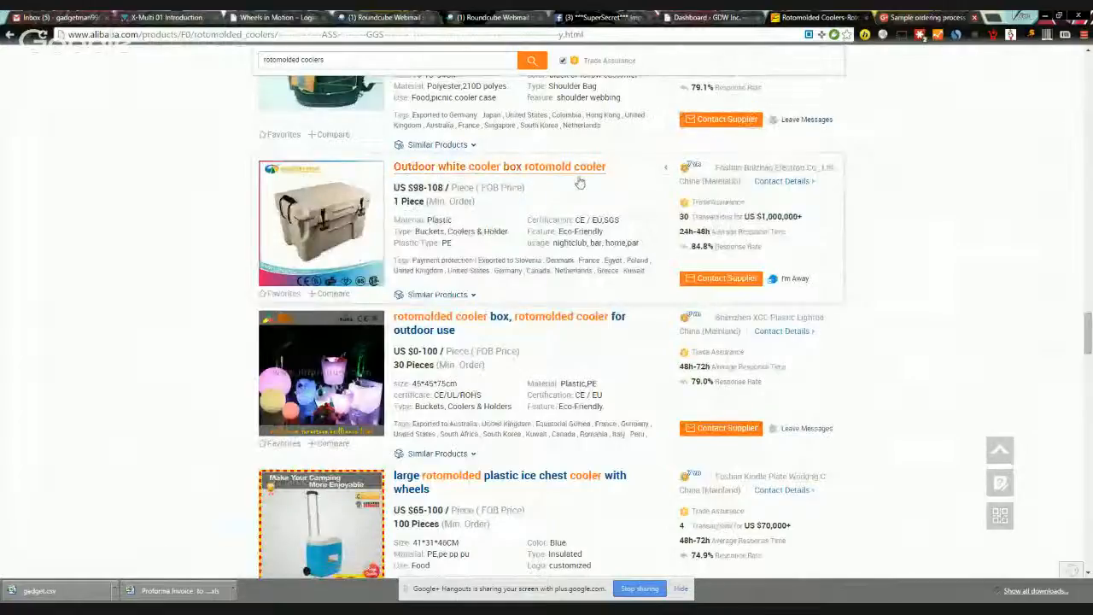
Step: Scroll further down to the rotomolded plastic bin Ice chest cooler listing at US $98-108
scroll(879, 267, down, 3)
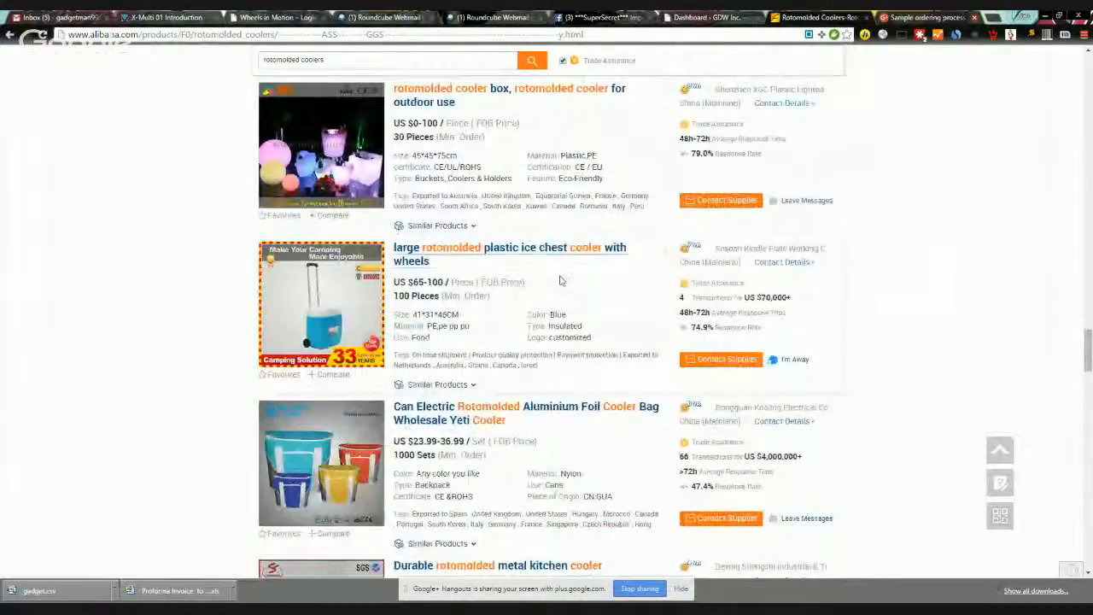
scroll(901, 290, down, 5)
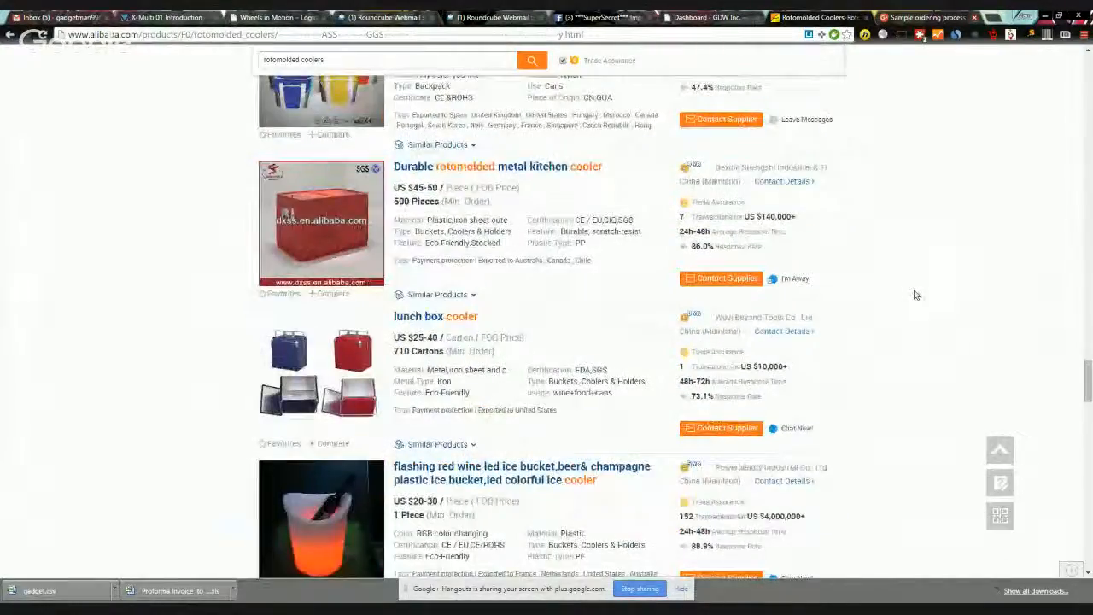
scroll(914, 292, down, 10)
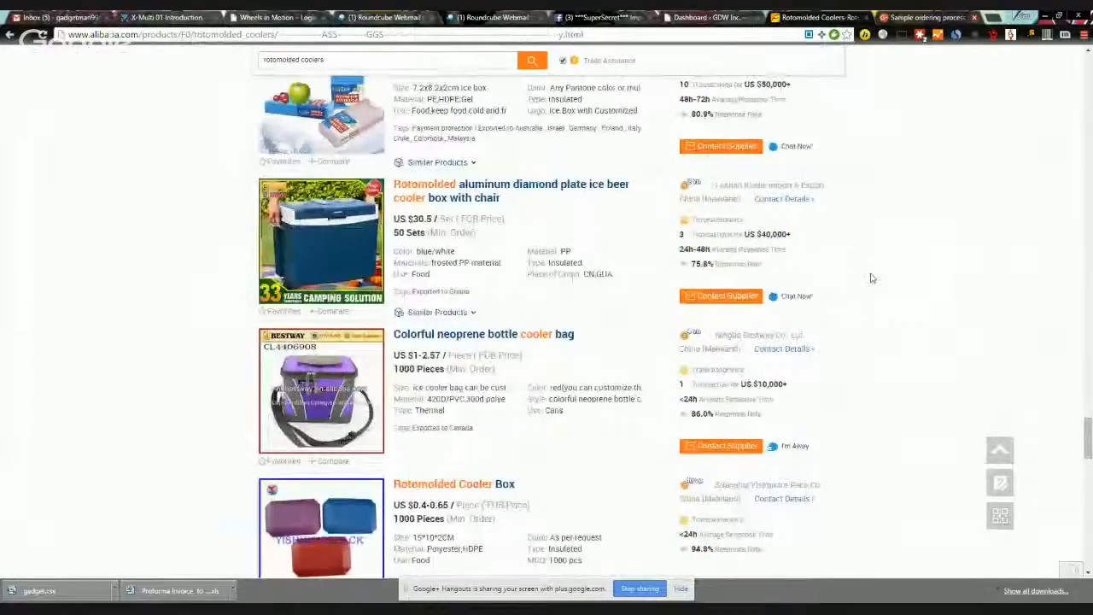
drag(1087, 435, 1088, 468)
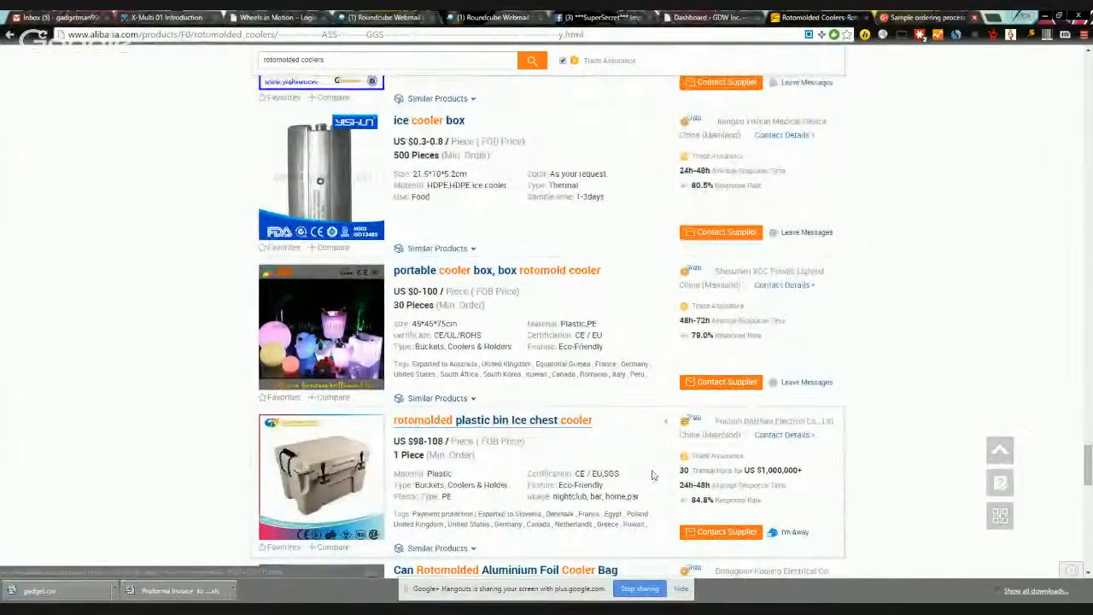
scroll(295, 433, down, 3)
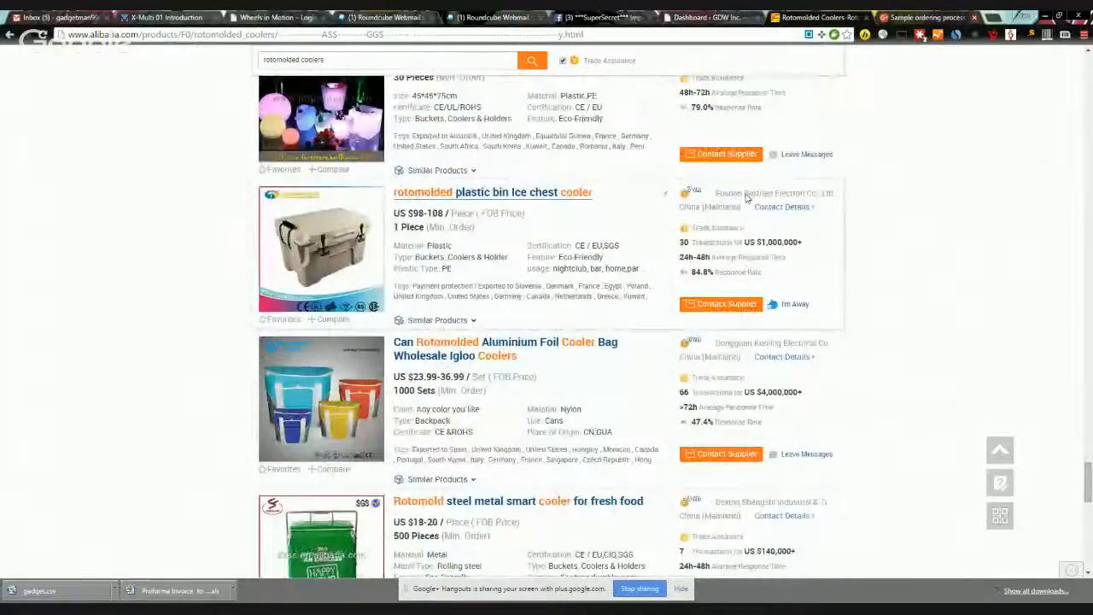
Step: Open the plastic bin Ice chest cooler page and review its photos and Quick Details, marking the battery detail
click(512, 202)
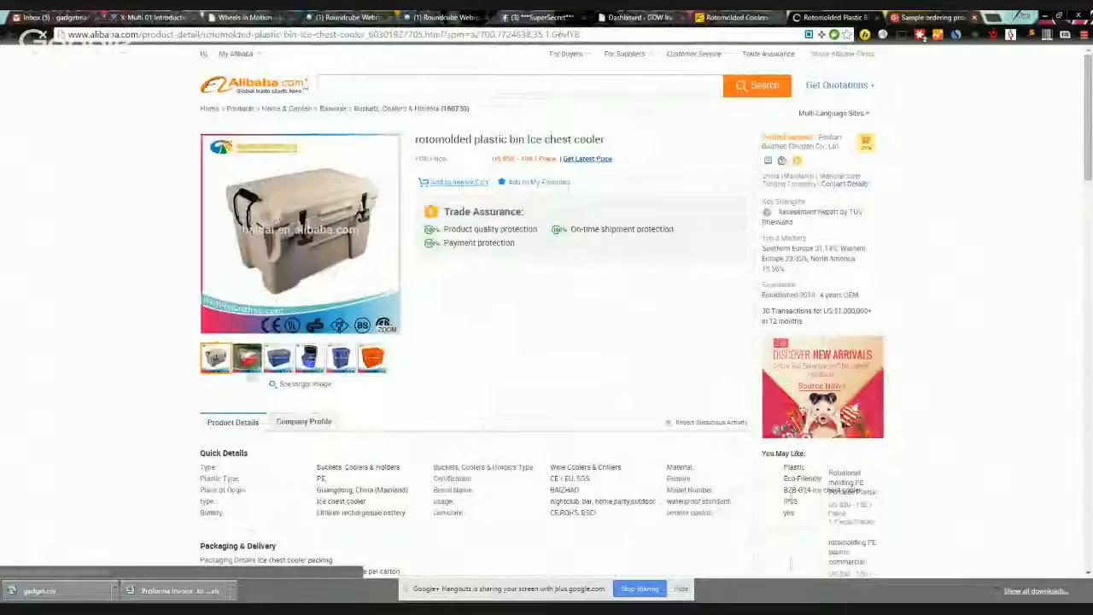
mouse_move(247, 361)
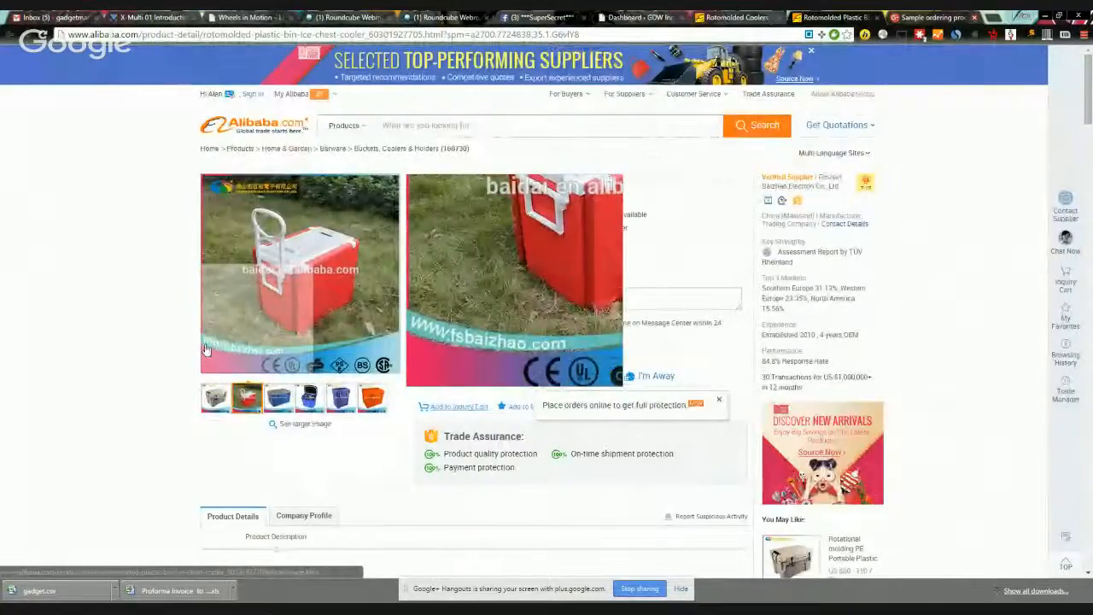
mouse_move(372, 397)
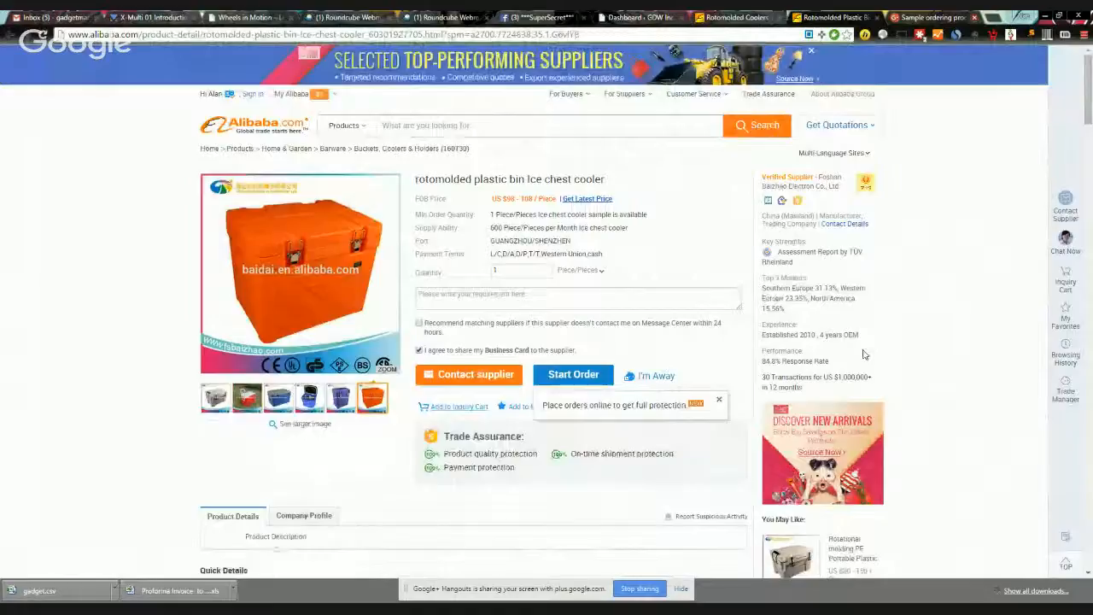
scroll(963, 299, down, 3)
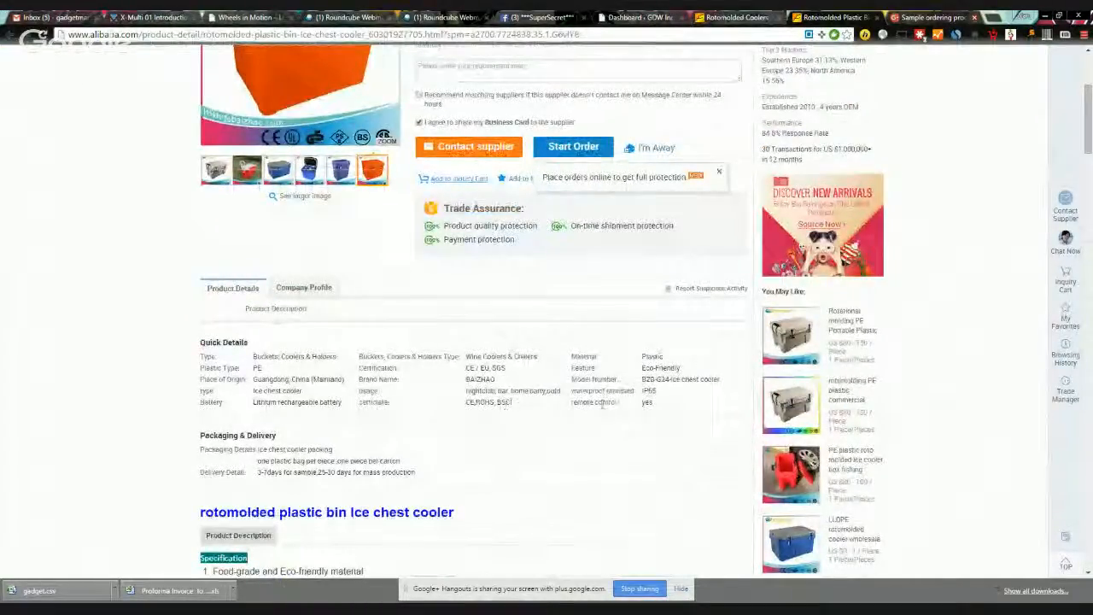
scroll(601, 408, down, 1)
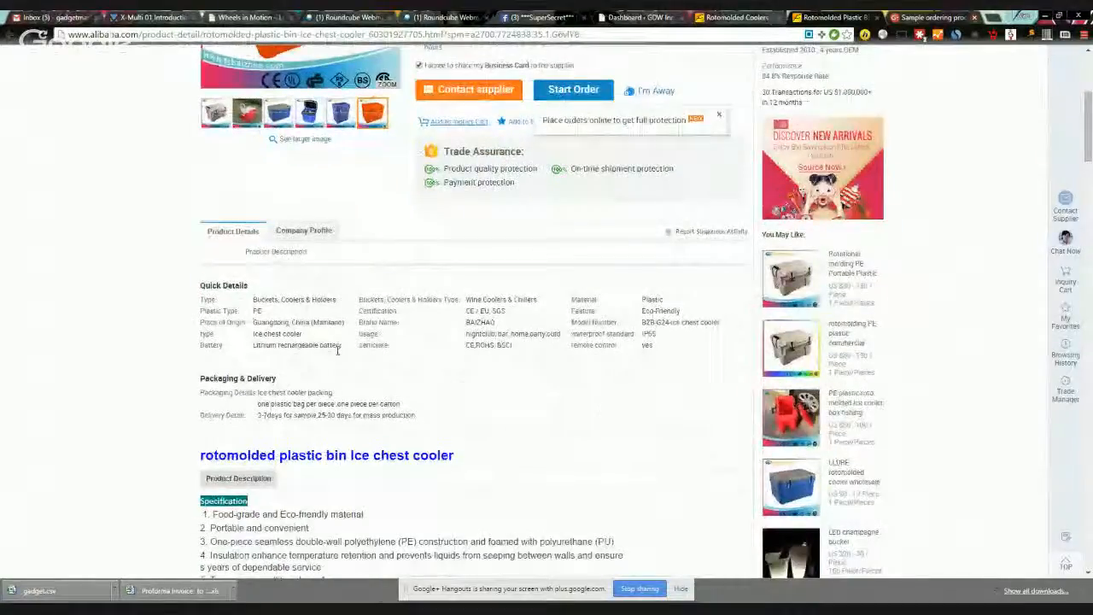
drag(341, 346, 243, 351)
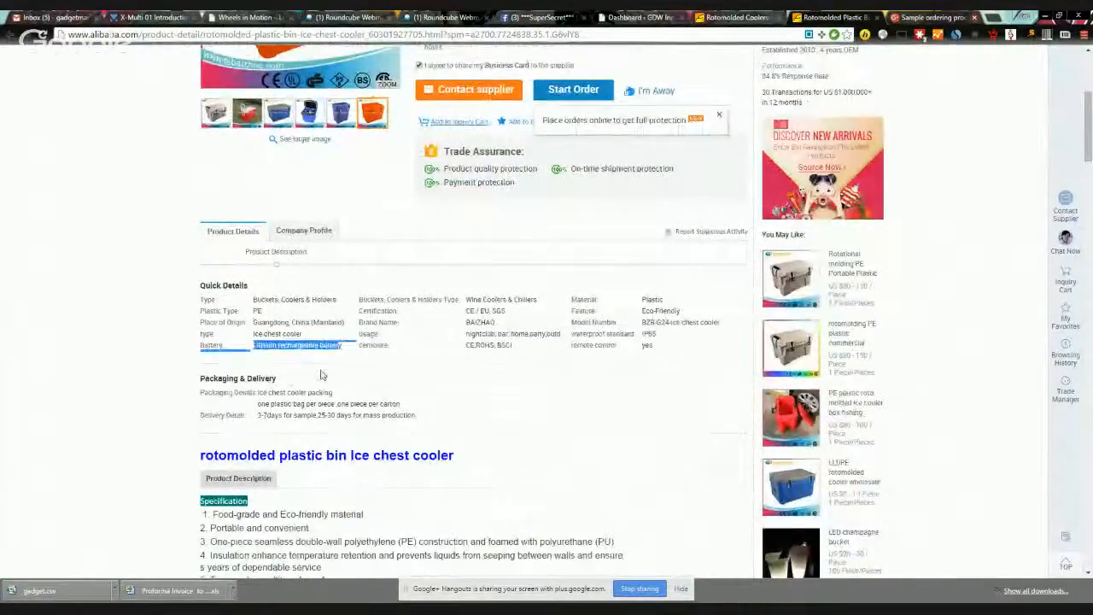
scroll(320, 375, up, 5)
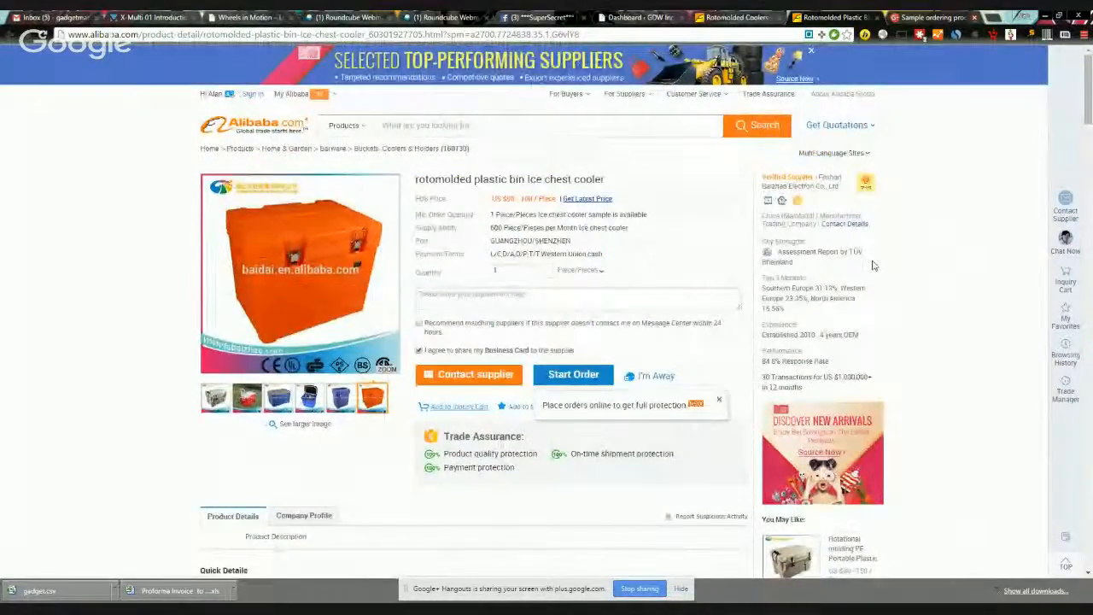
scroll(370, 352, down, 4)
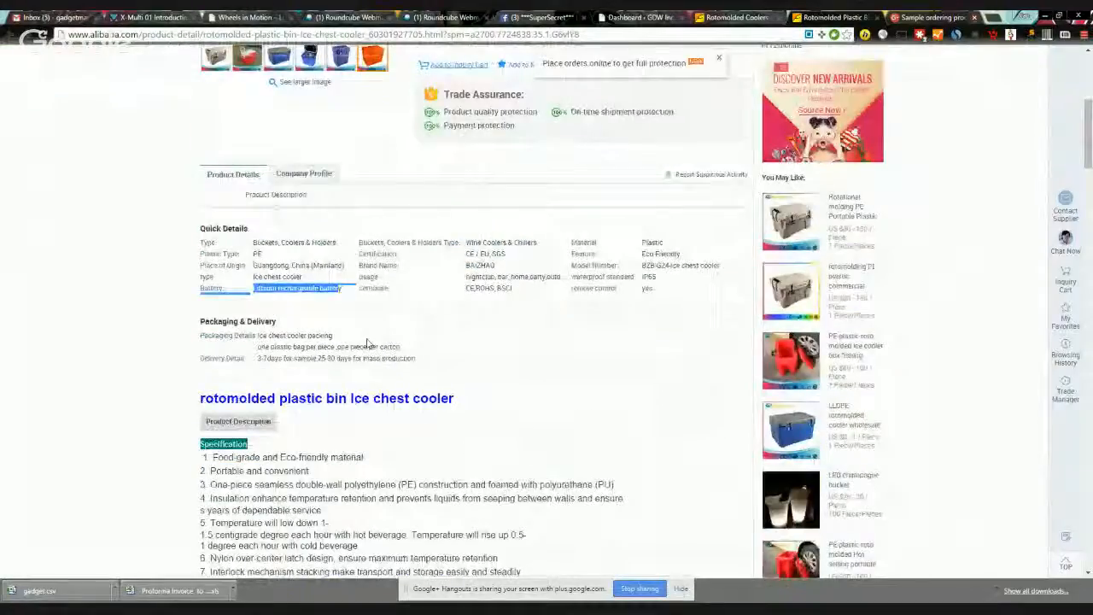
scroll(378, 342, down, 6)
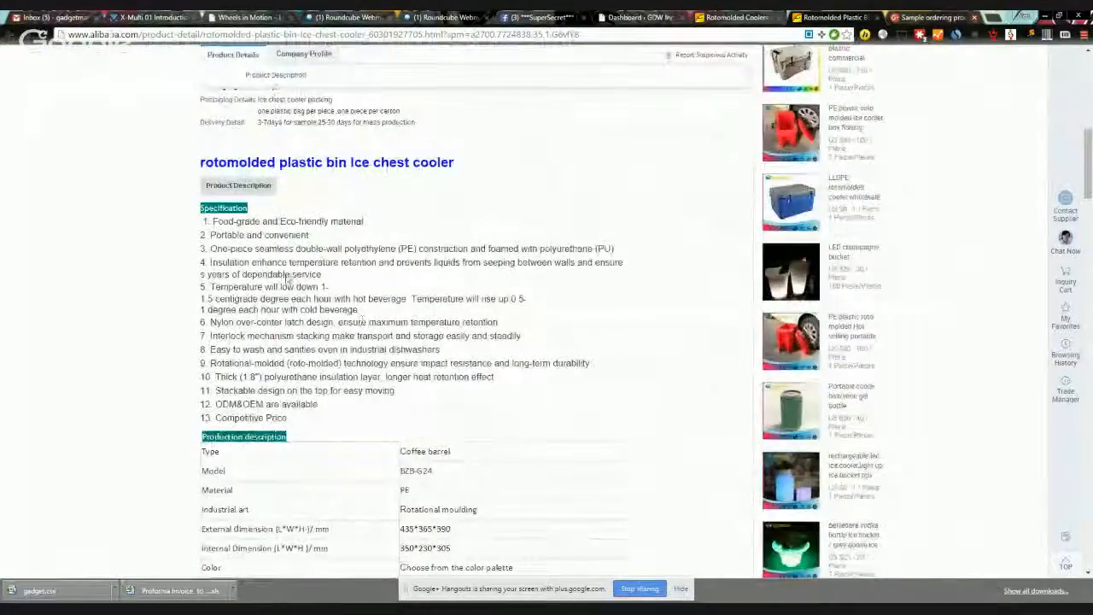
scroll(365, 325, down, 1)
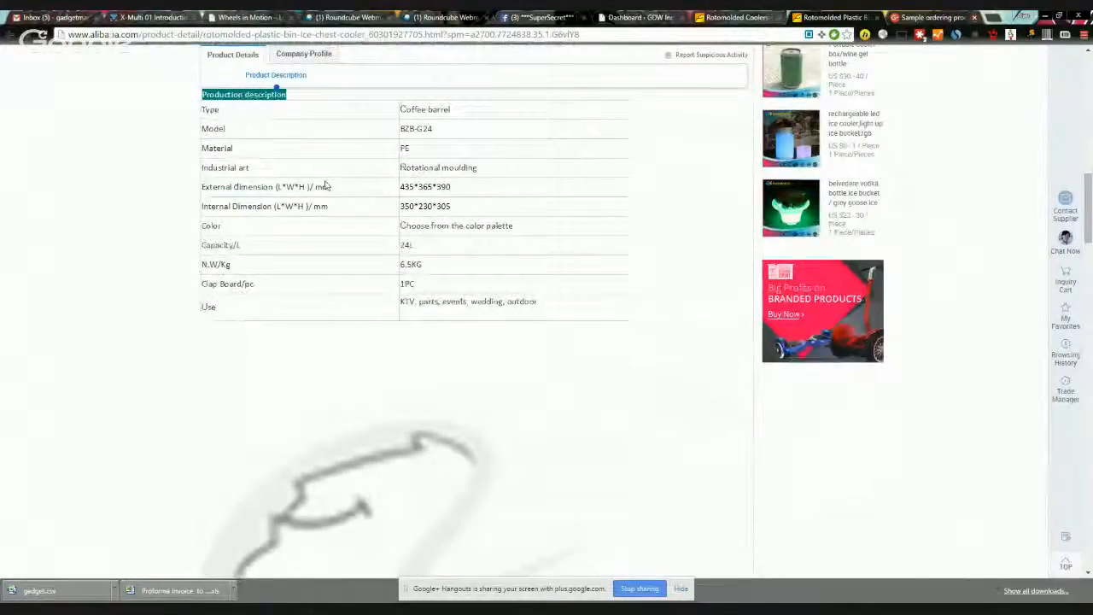
scroll(555, 287, down, 6)
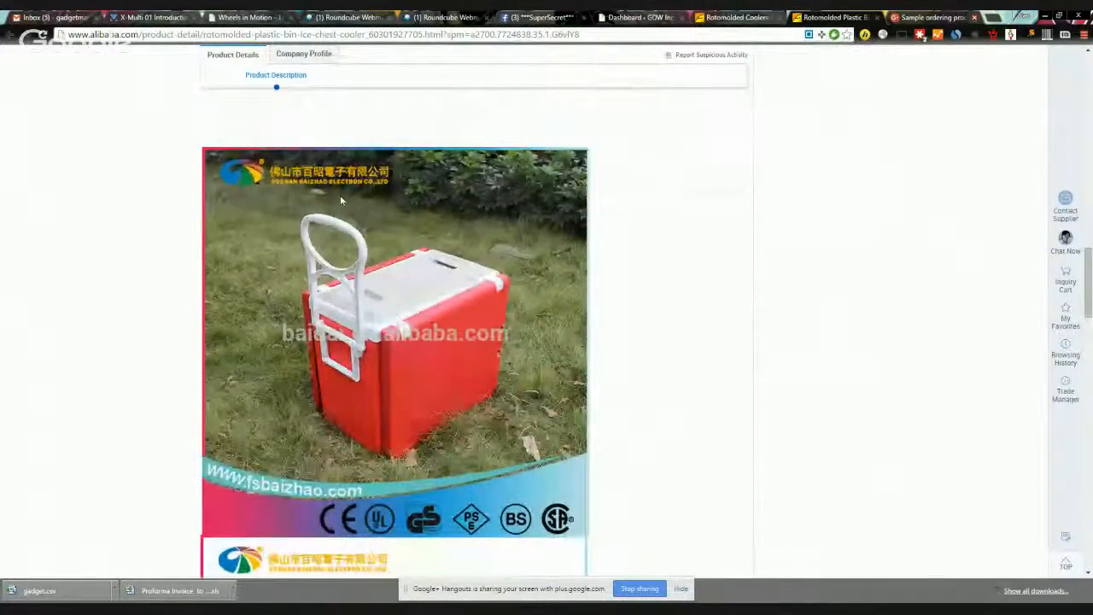
scroll(527, 389, down, 4)
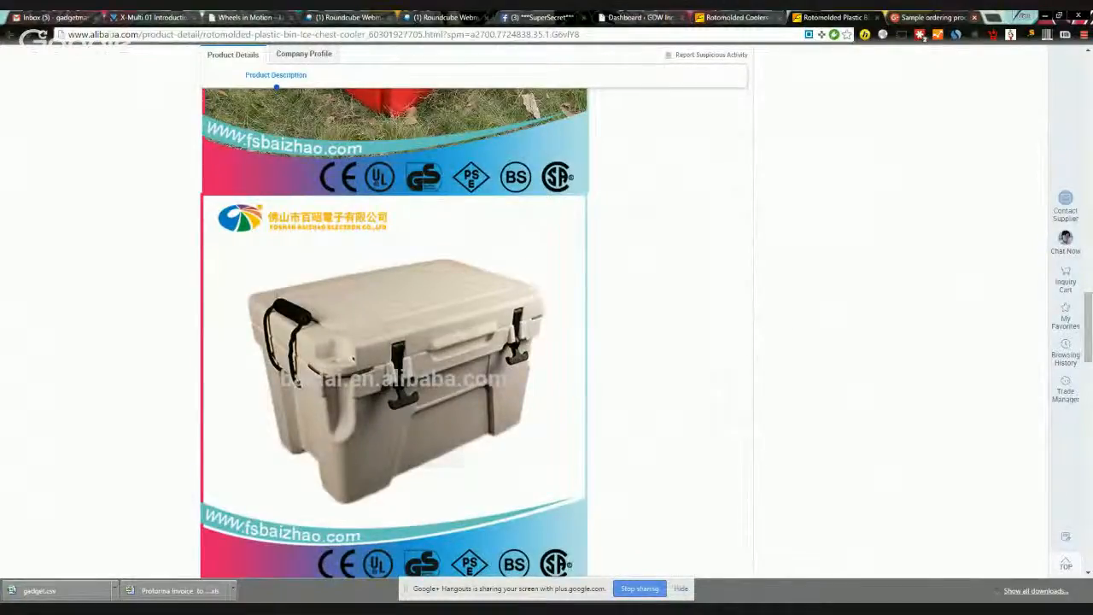
scroll(382, 386, down, 4)
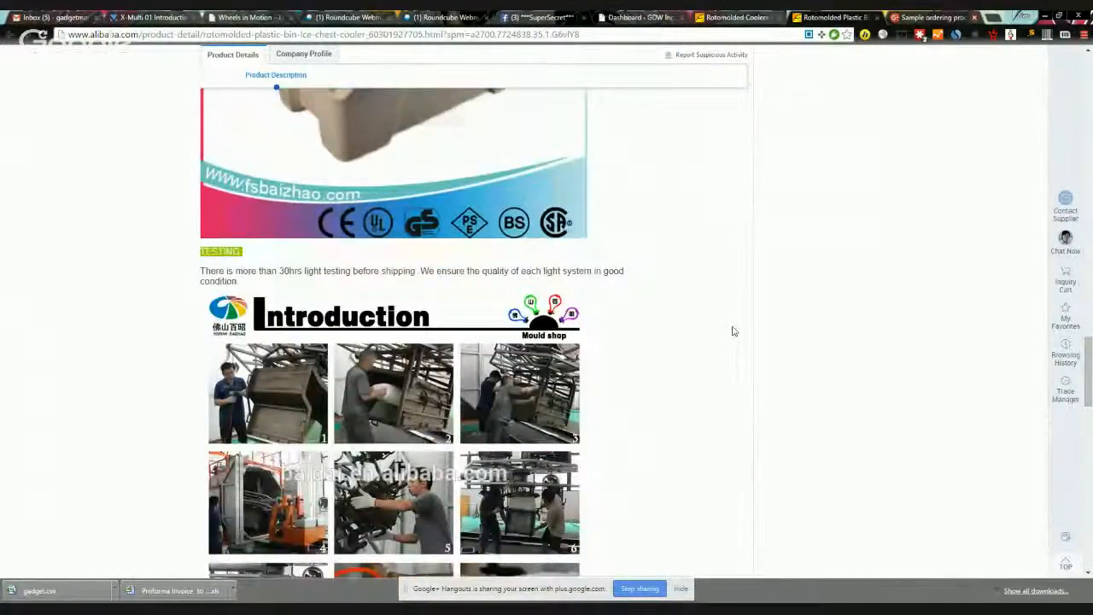
scroll(728, 327, down, 1)
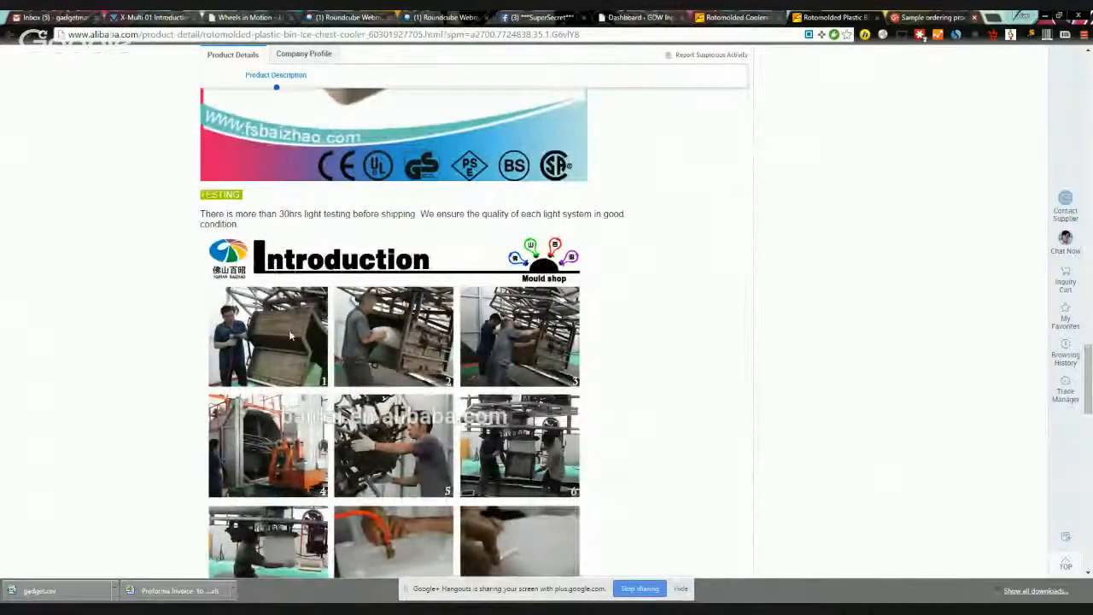
scroll(694, 367, down, 3)
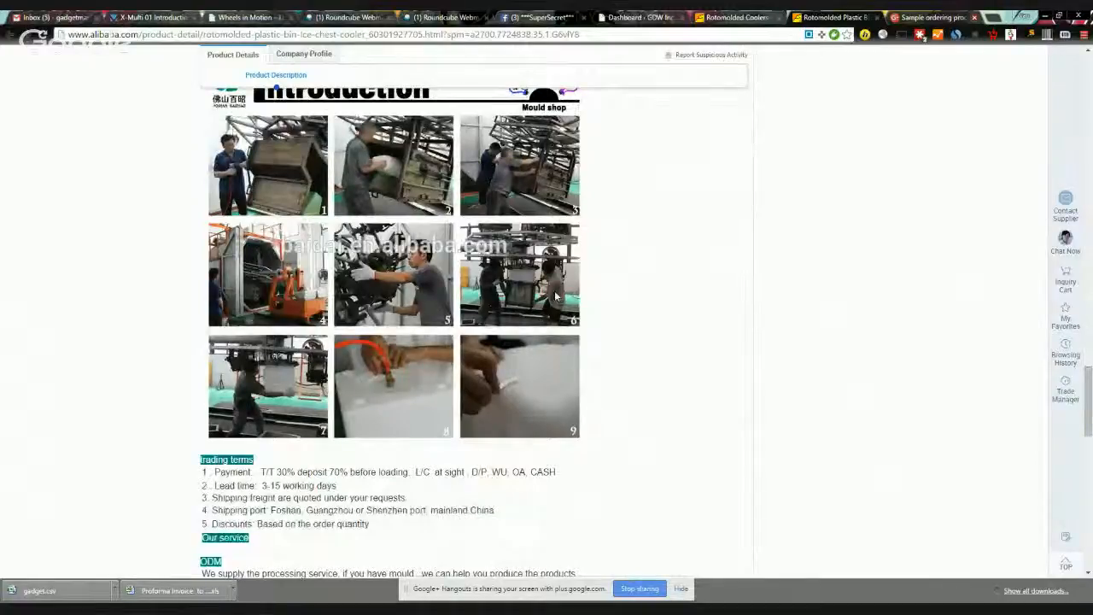
scroll(752, 243, down, 4)
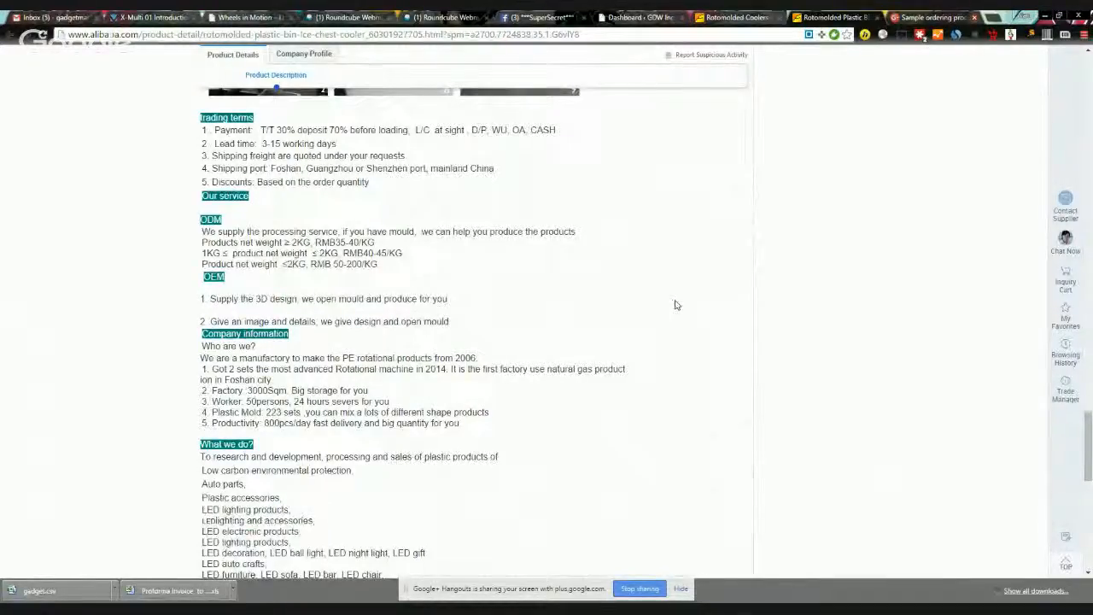
scroll(644, 307, down, 1)
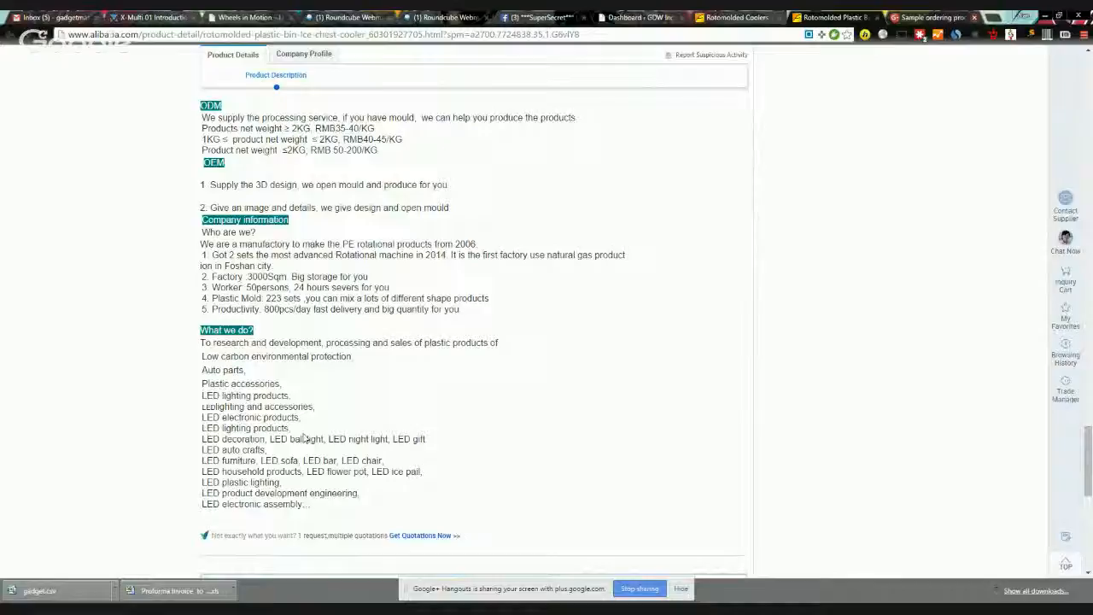
scroll(740, 349, down, 10)
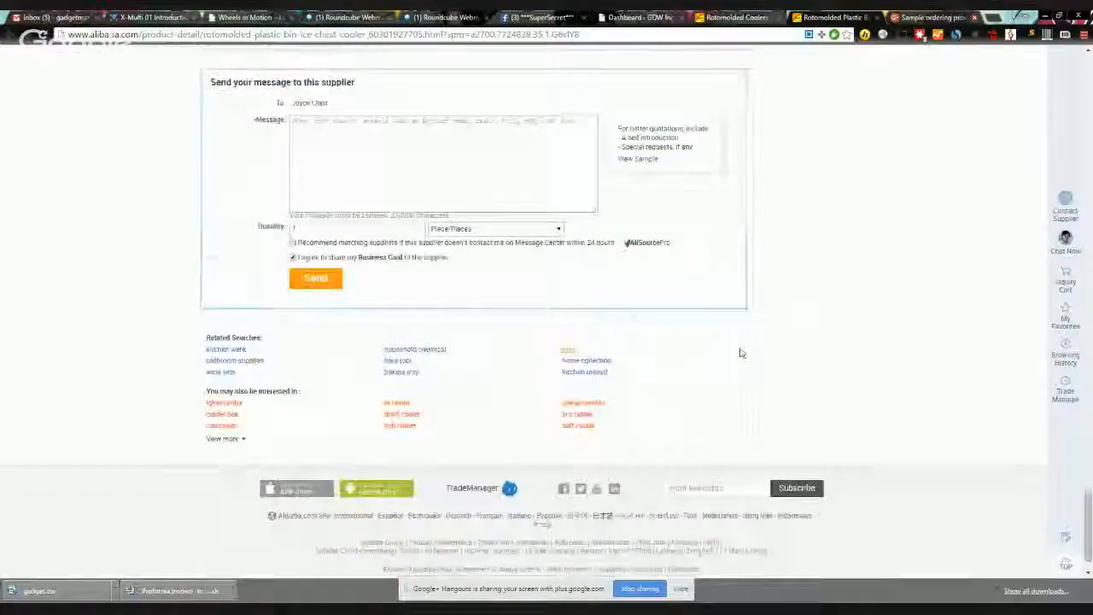
scroll(748, 354, up, 15)
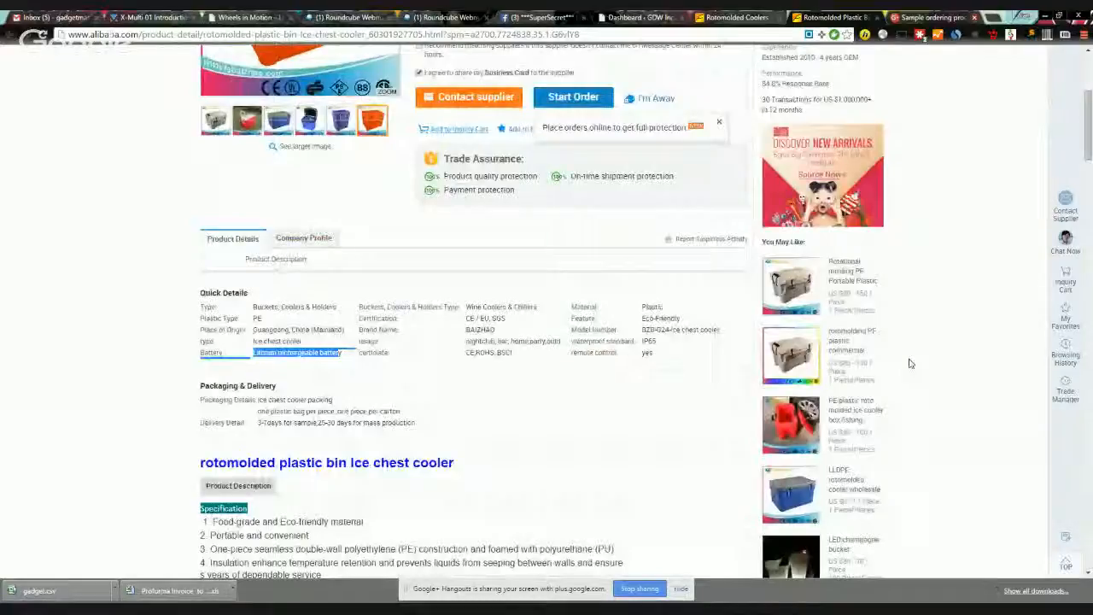
click(794, 432)
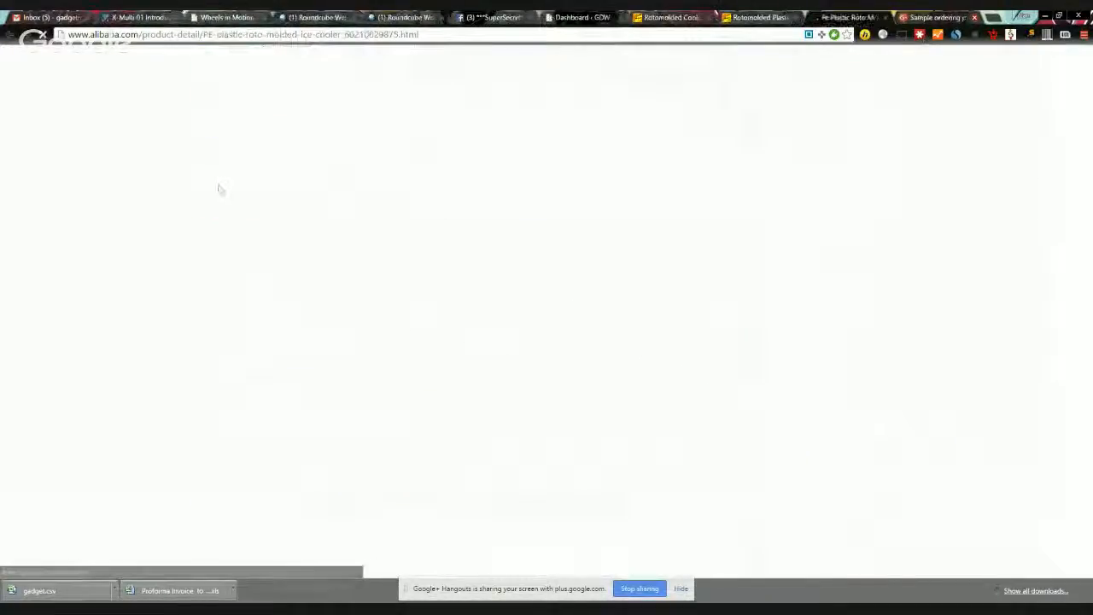
mouse_move(273, 192)
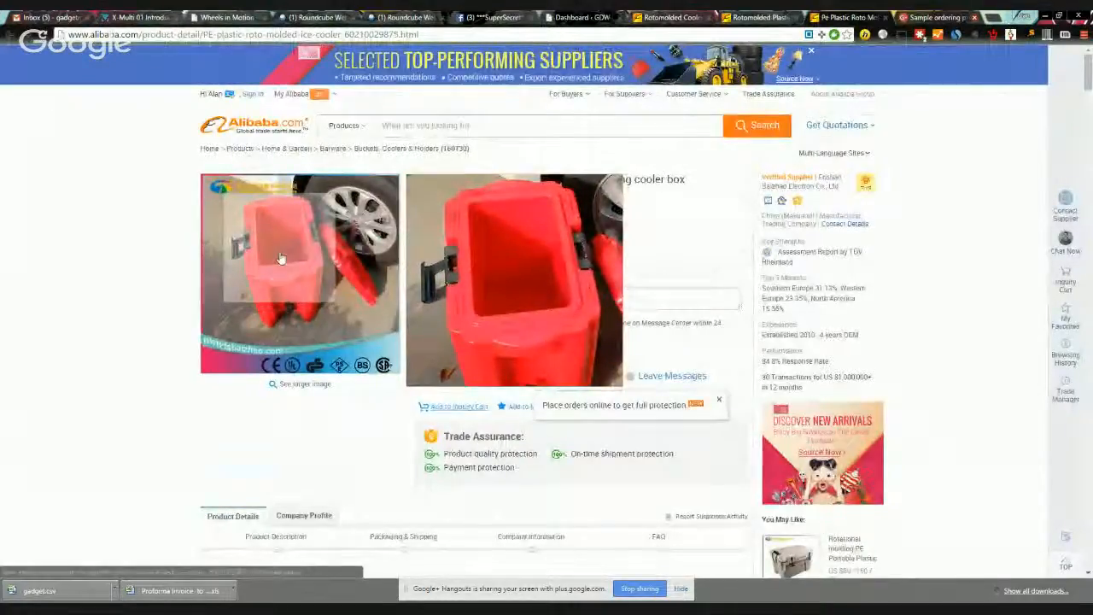
scroll(941, 422, down, 4)
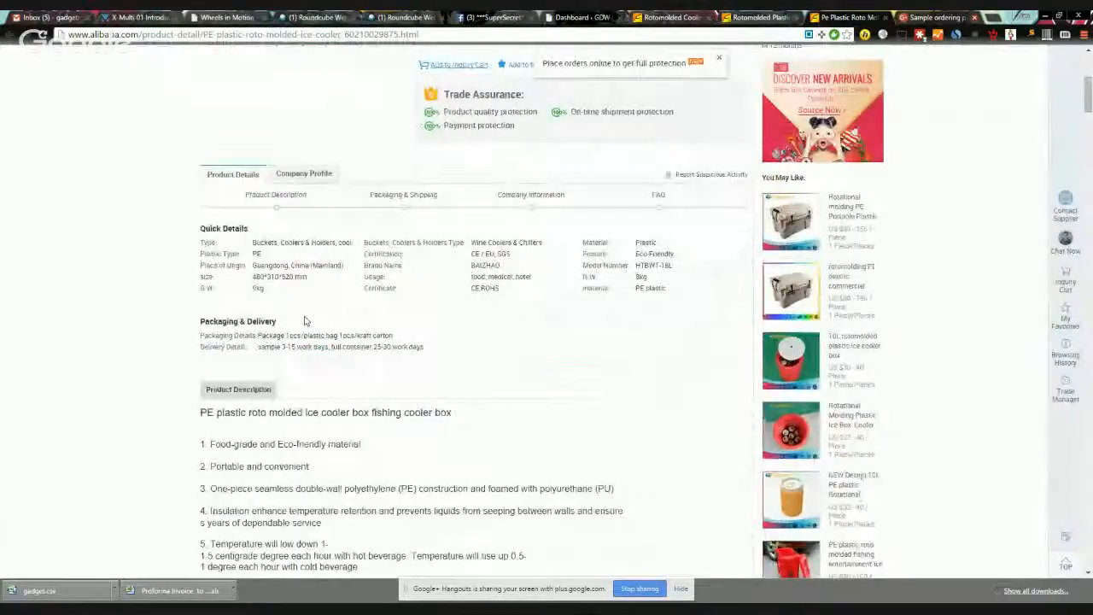
scroll(476, 317, down, 5)
scroll(475, 318, up, 10)
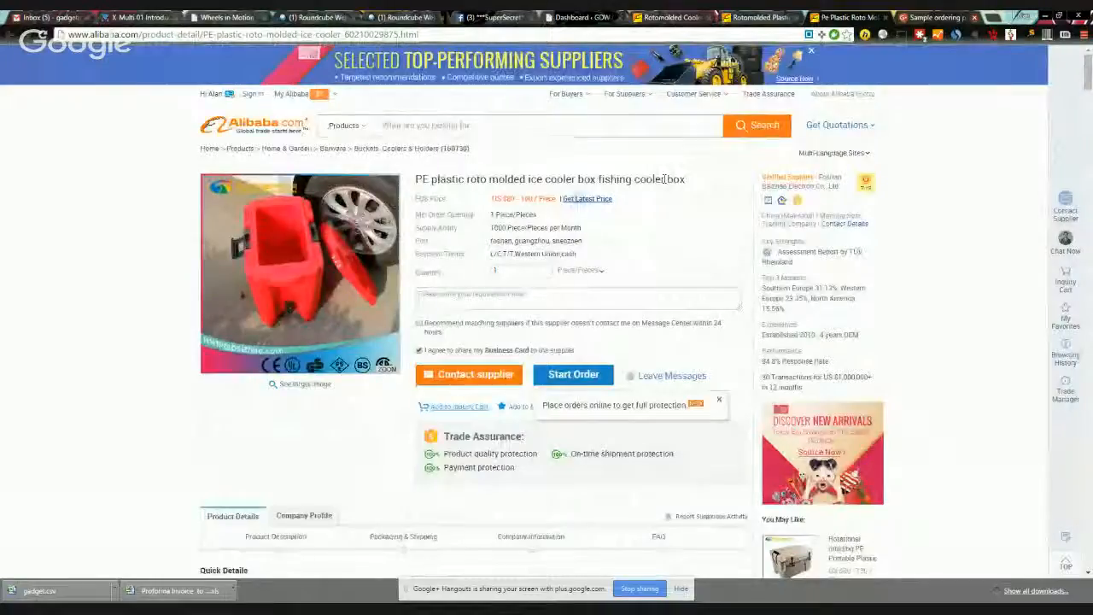
drag(503, 199, 536, 202)
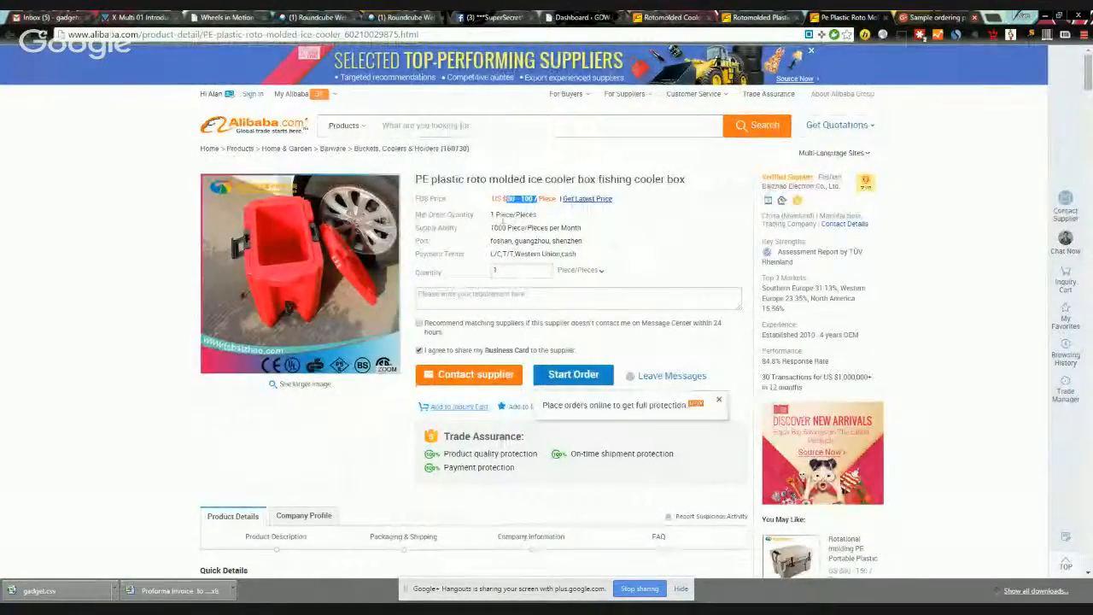
drag(488, 217, 581, 243)
click(515, 240)
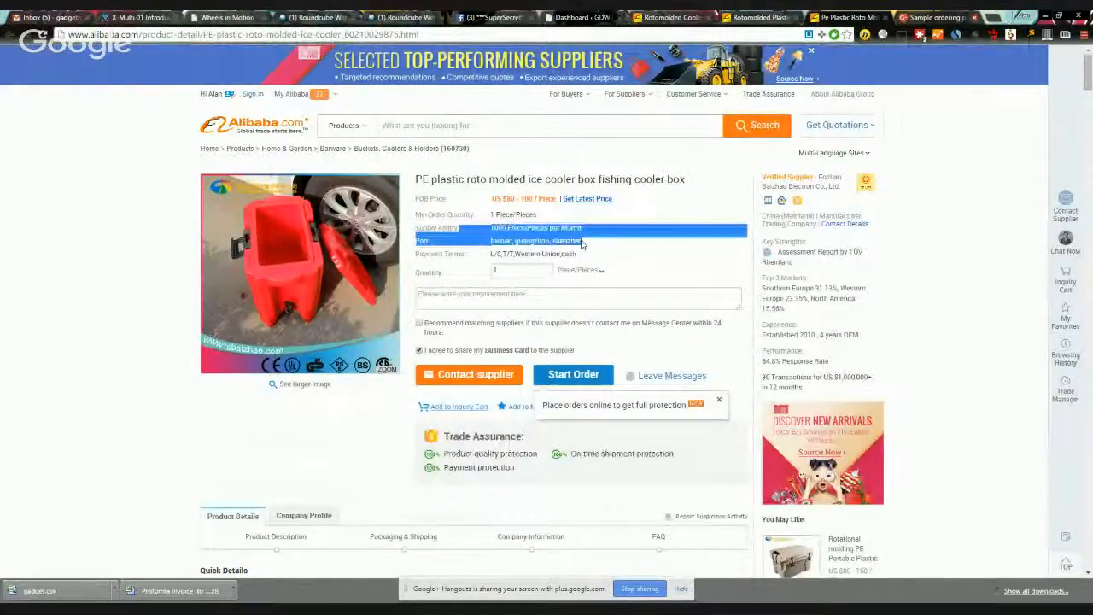
drag(492, 202, 556, 203)
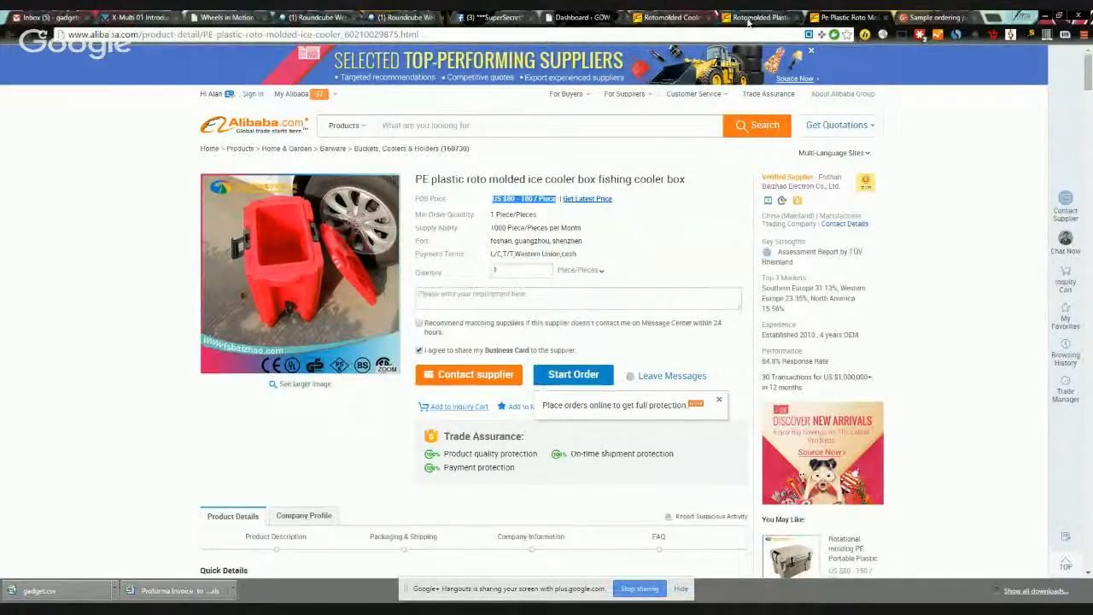
click(885, 18)
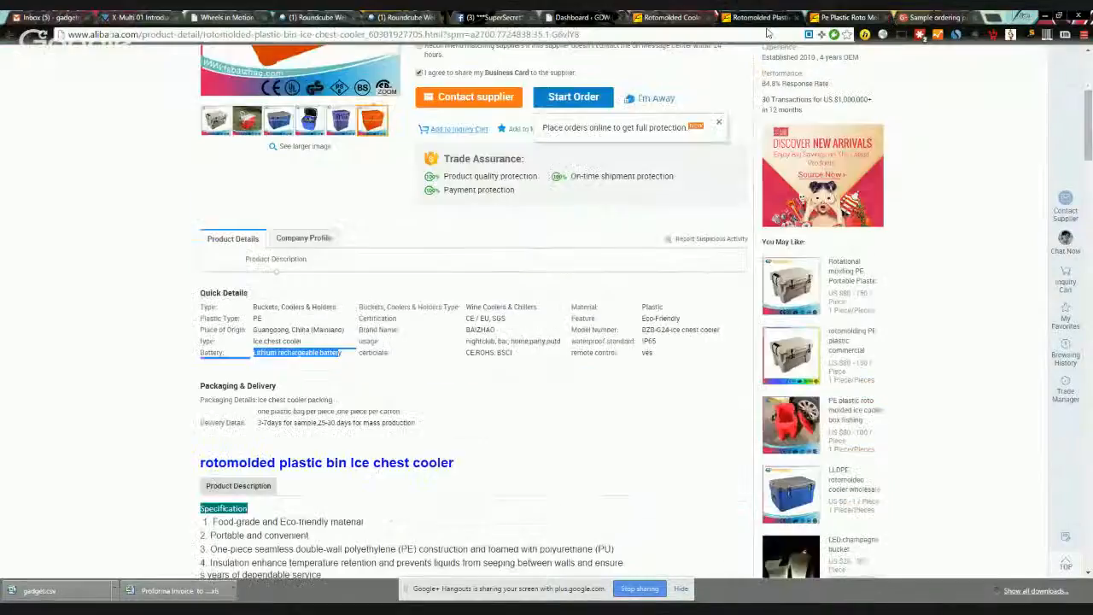
Step: Return to the top of the ice chest cooler page and start a Contact supplier inquiry
scroll(526, 269, up, 3)
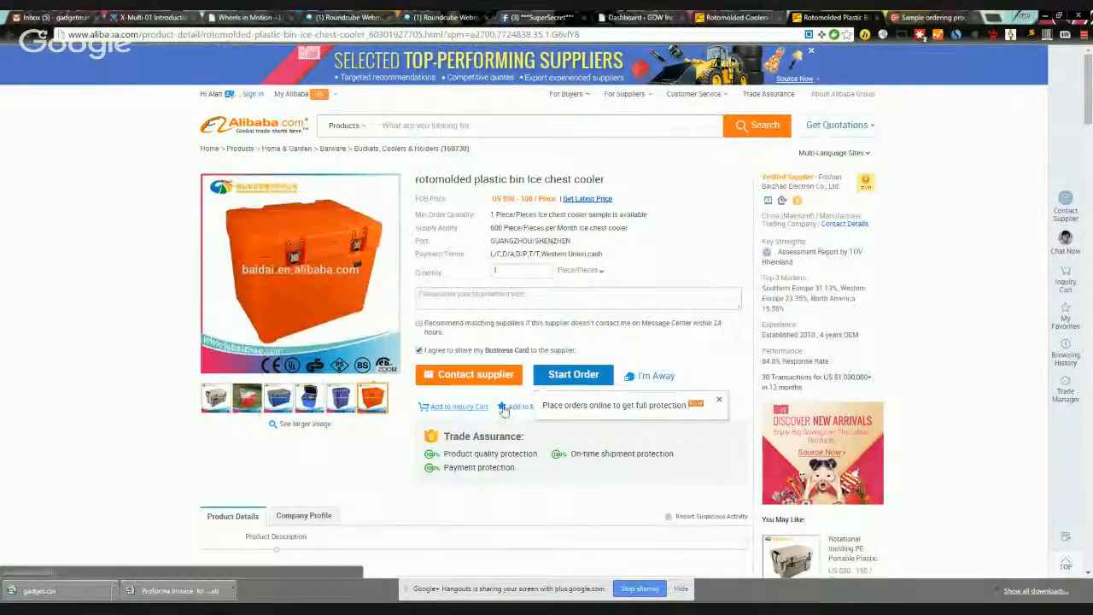
click(475, 375)
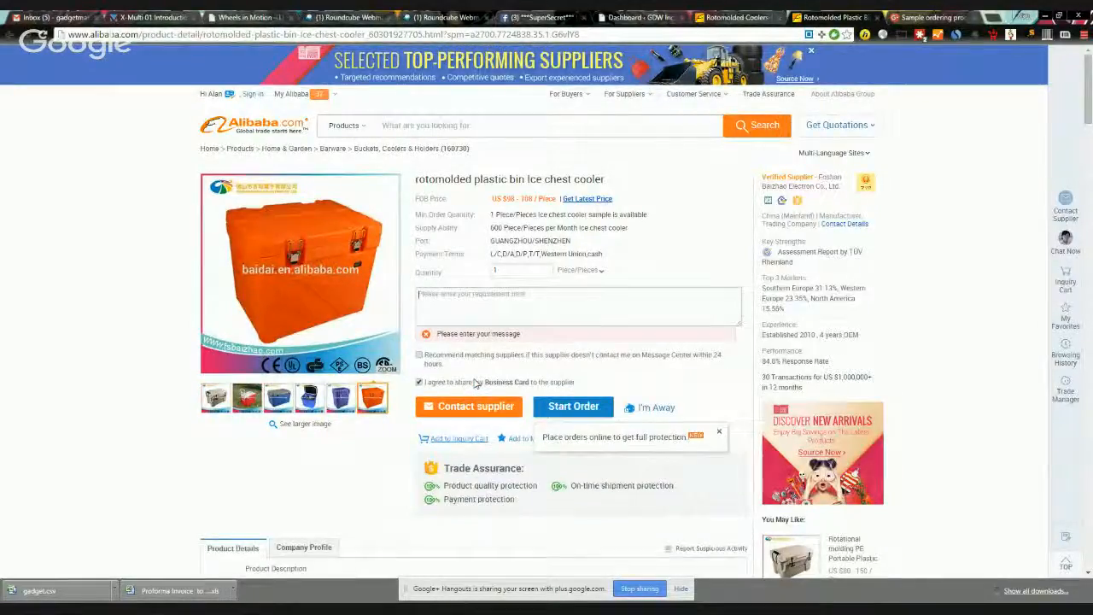
Step: Type a greeting with the sender's name and Houston, Texas company, expressing interest in rotational molded products
click(461, 311)
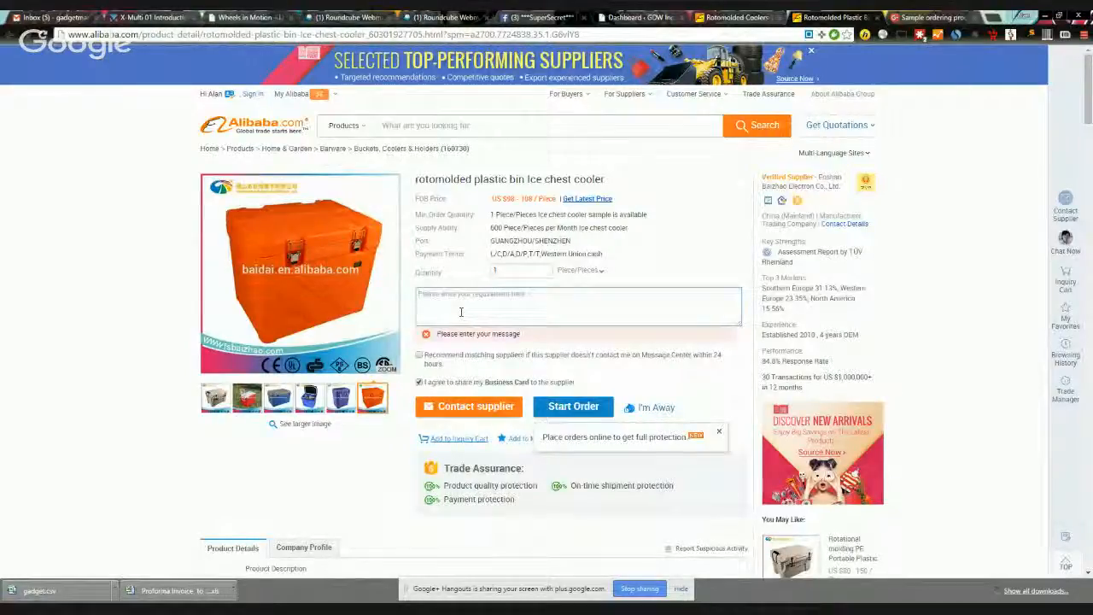
text(Hell)
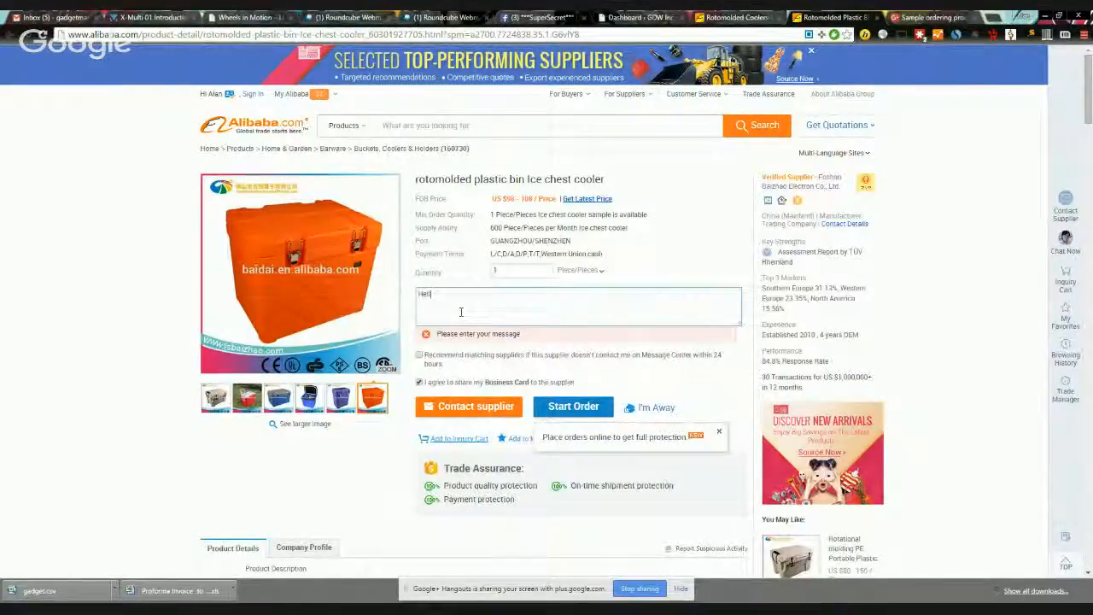
text(o my name)
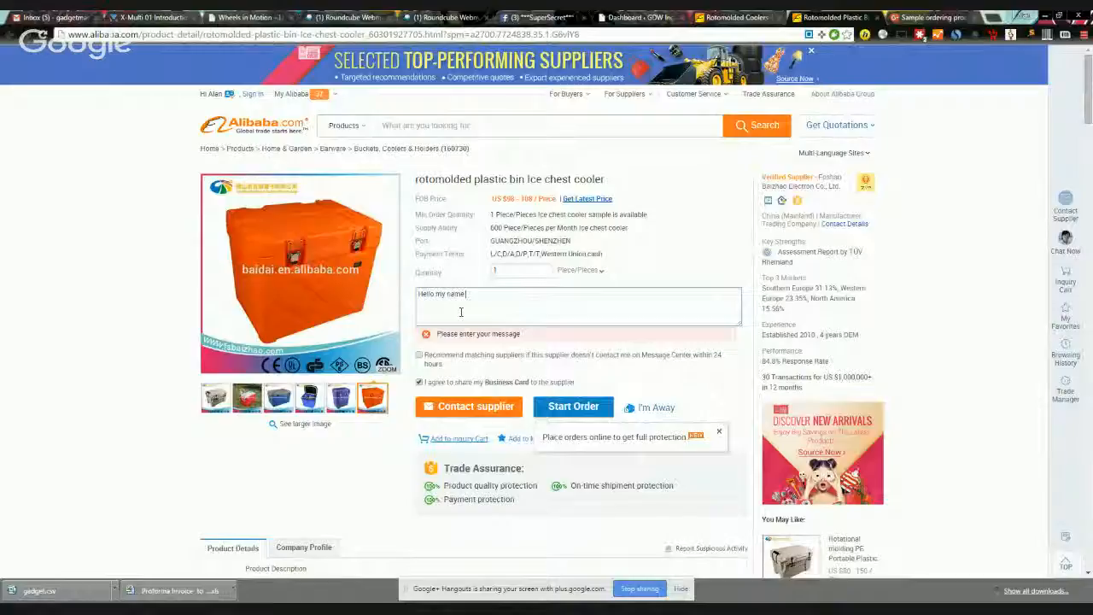
text( is Alan with GDW INc)
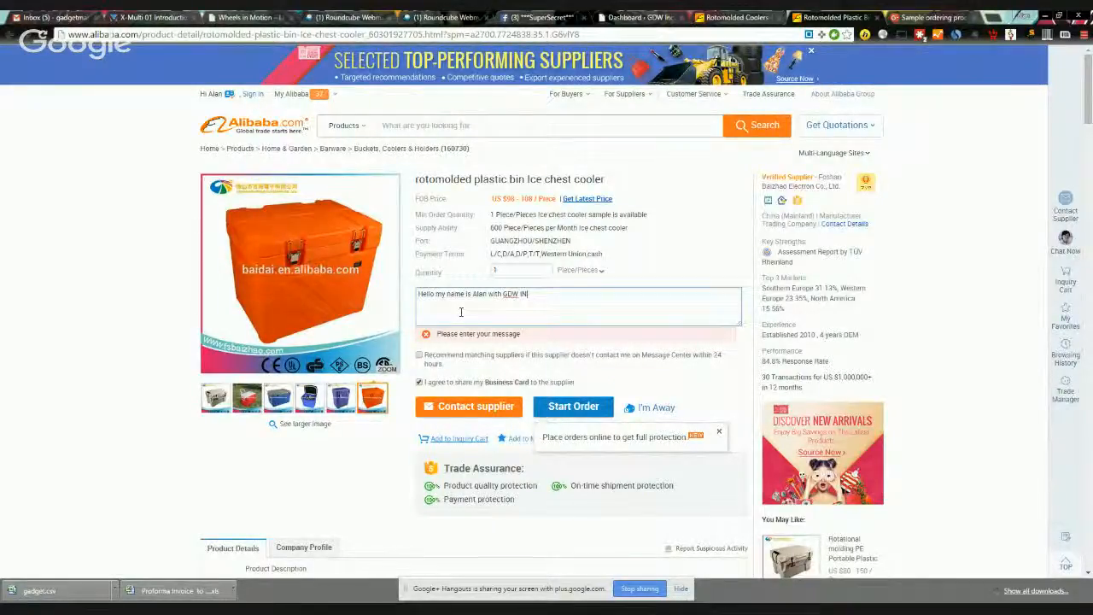
key(BackSpace)
text(n)
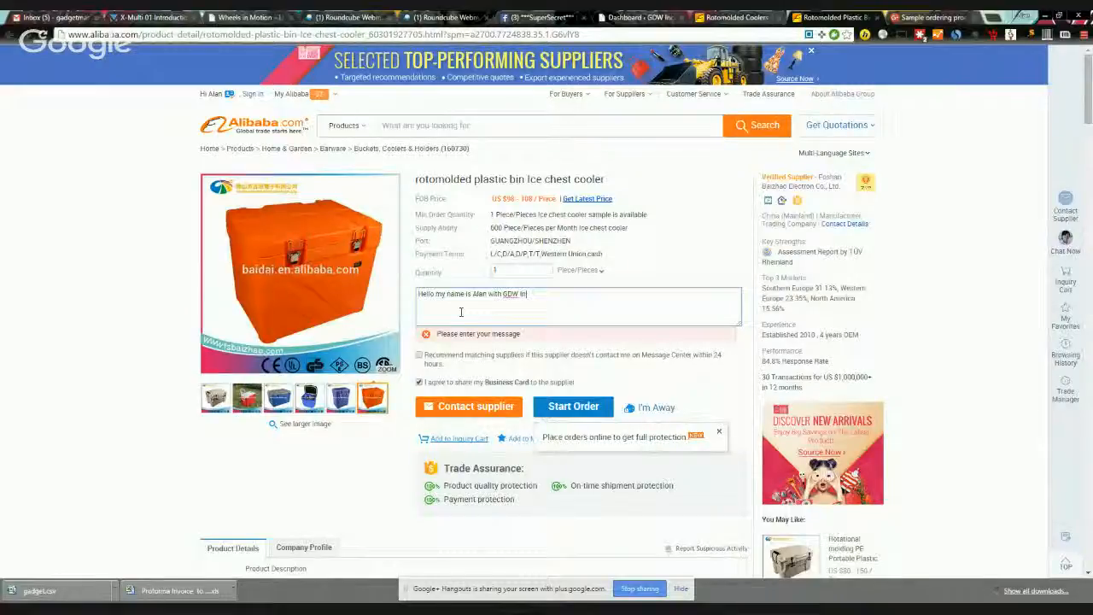
text(c in Houston Texas USA.)
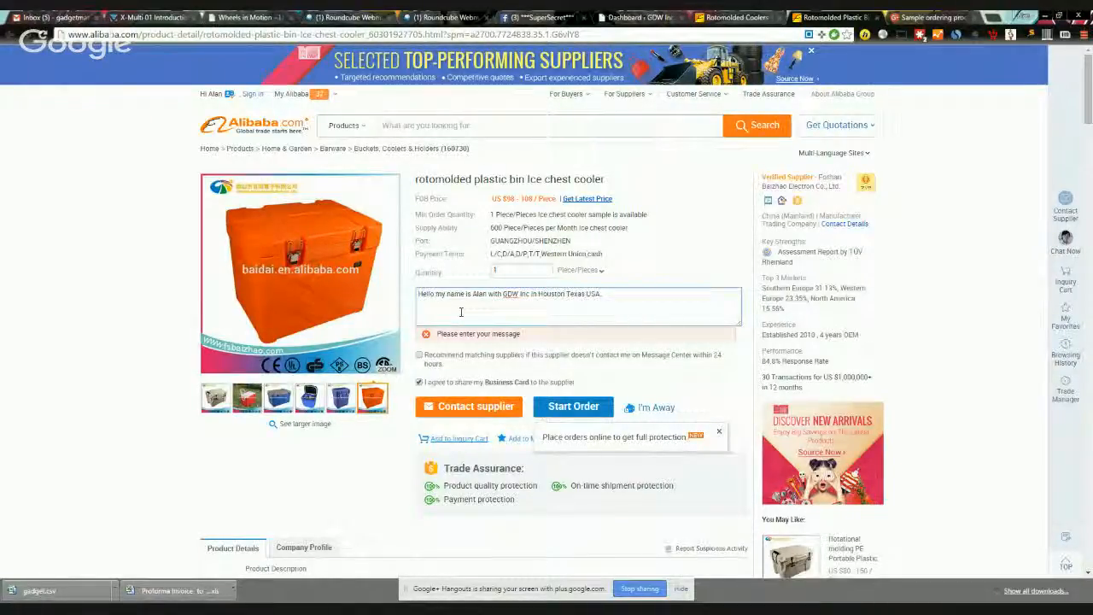
text( My cartners and I)
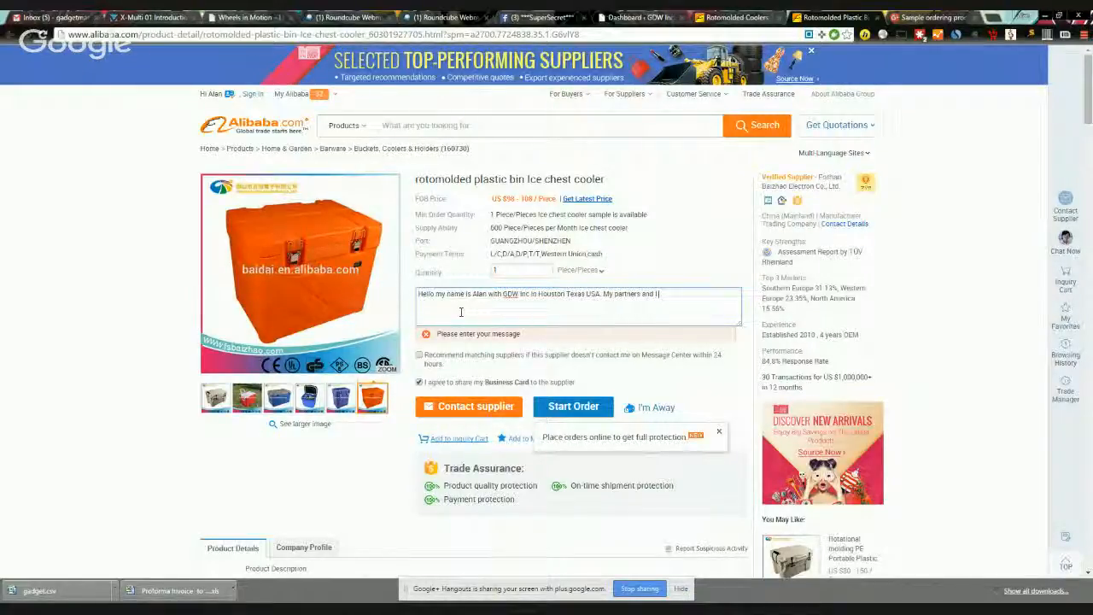
text( are interested in r)
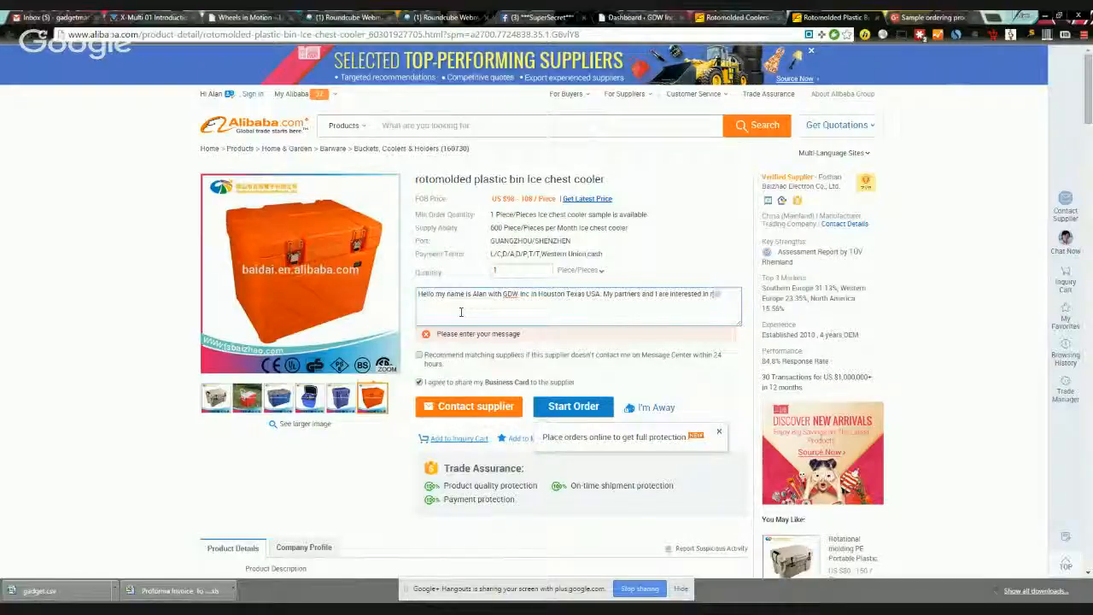
text(otational m)
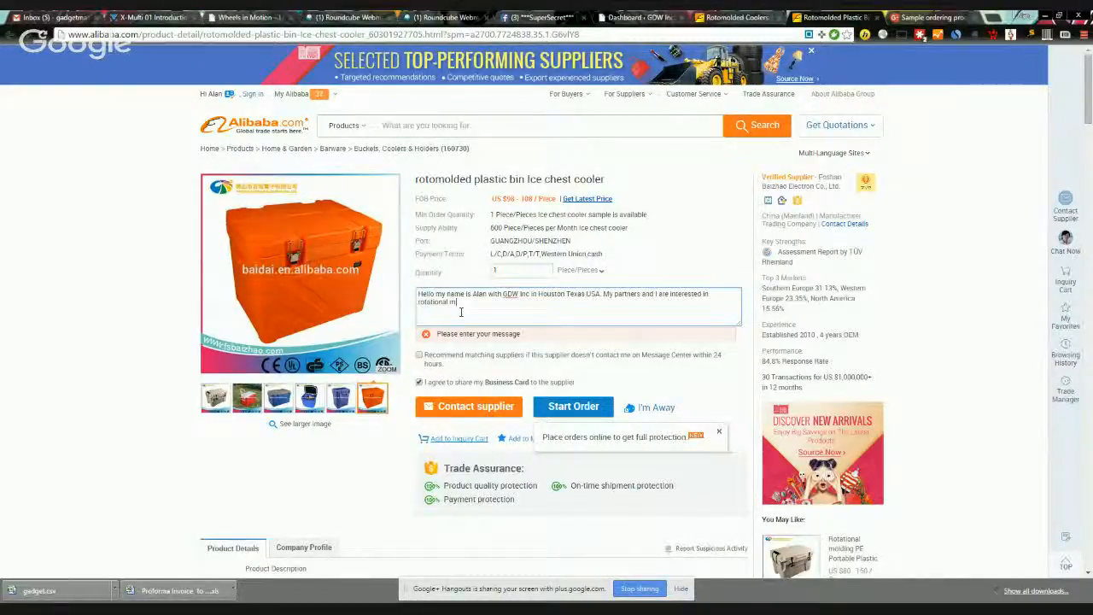
text(olded)
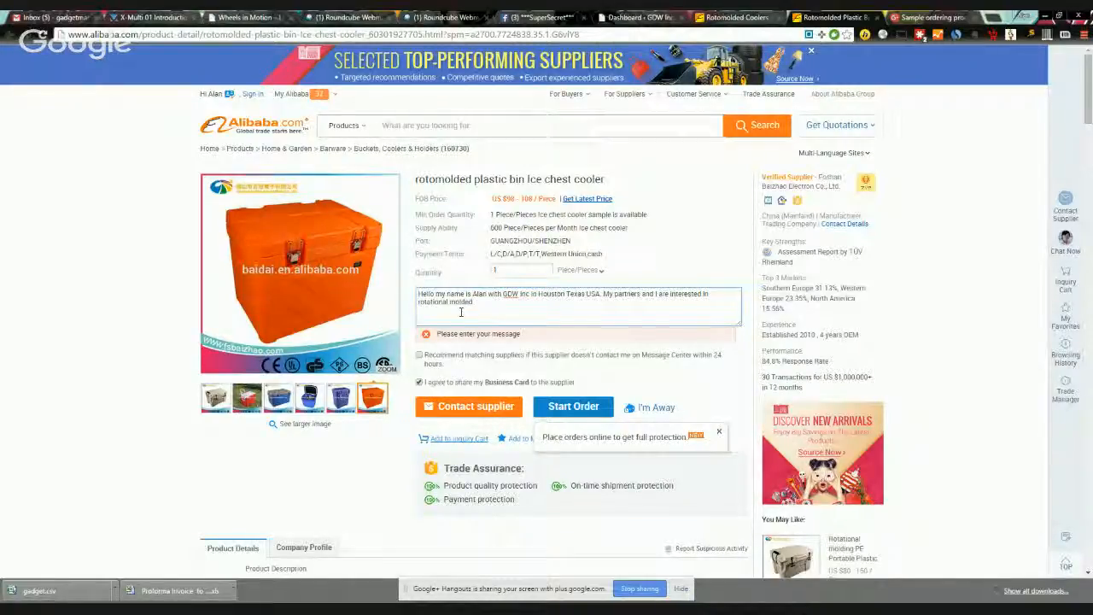
text( products and)
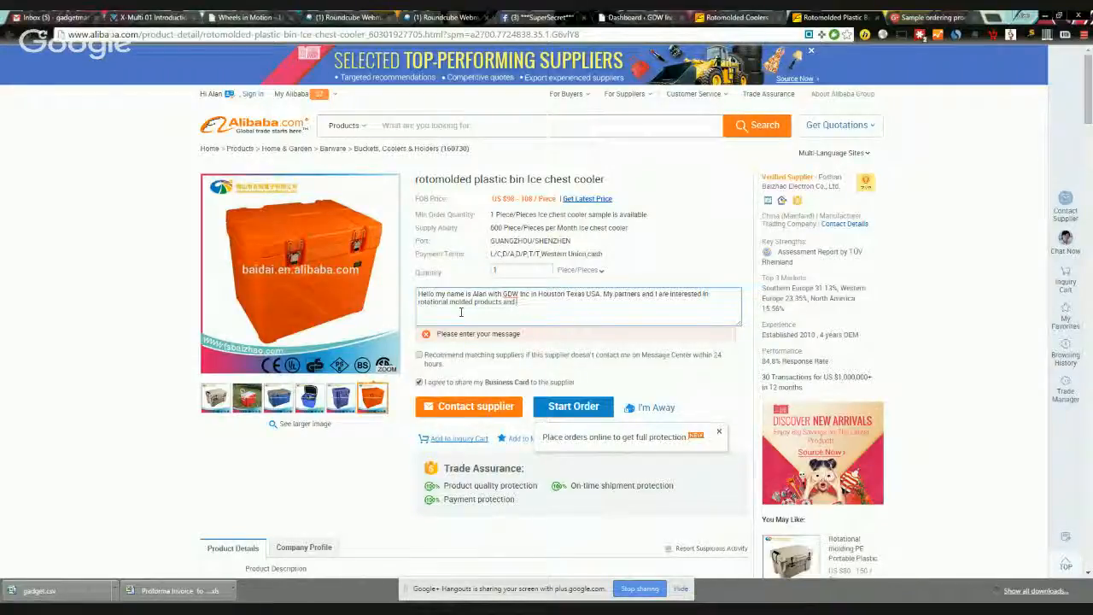
text( dfind your compan)
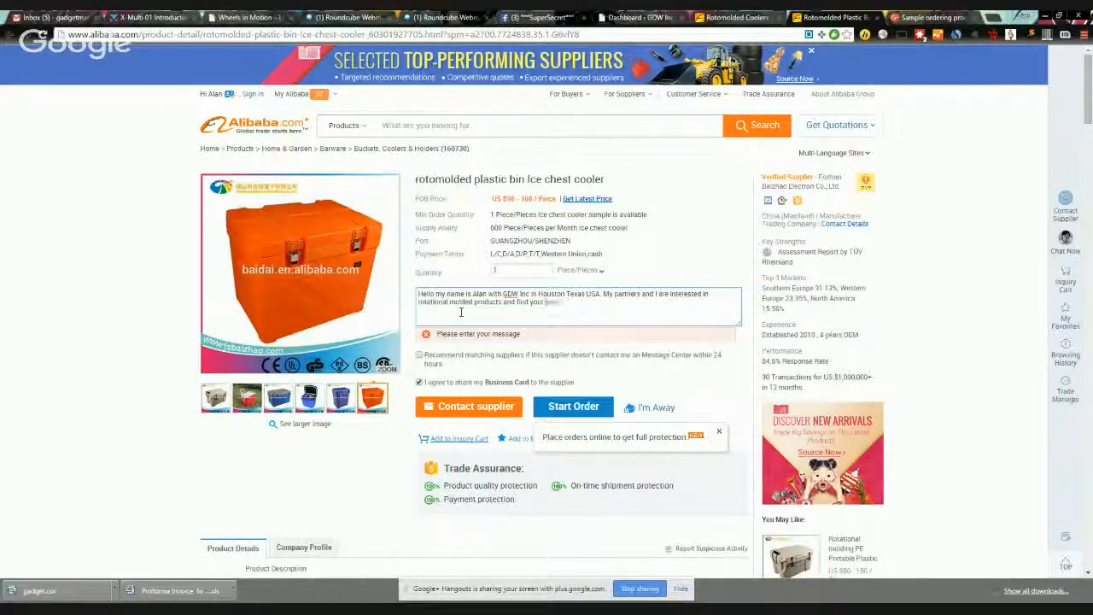
text(y to be)
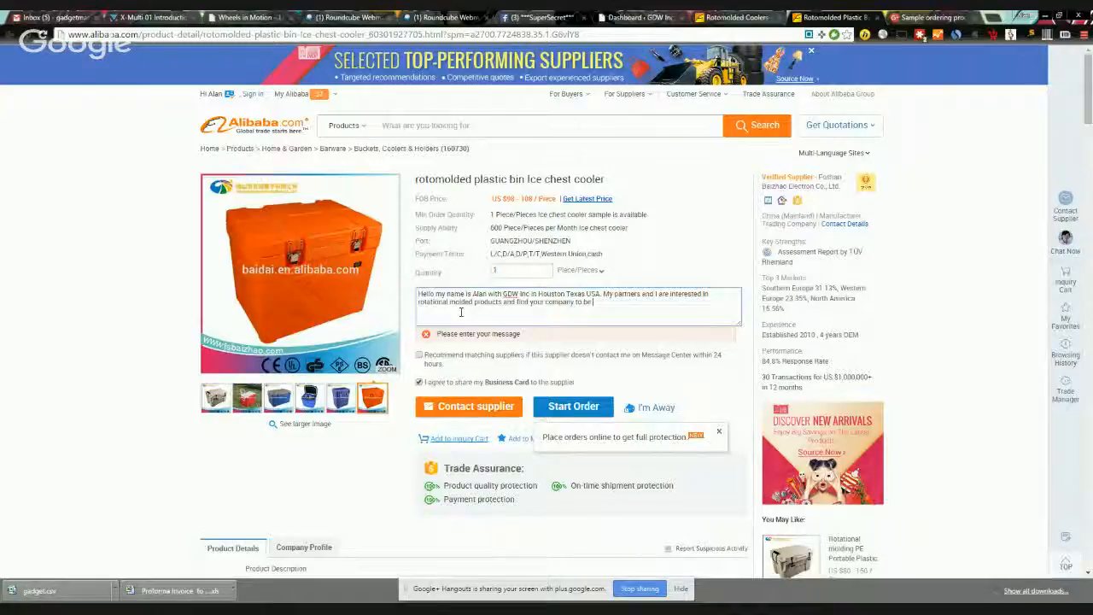
text( one of the)
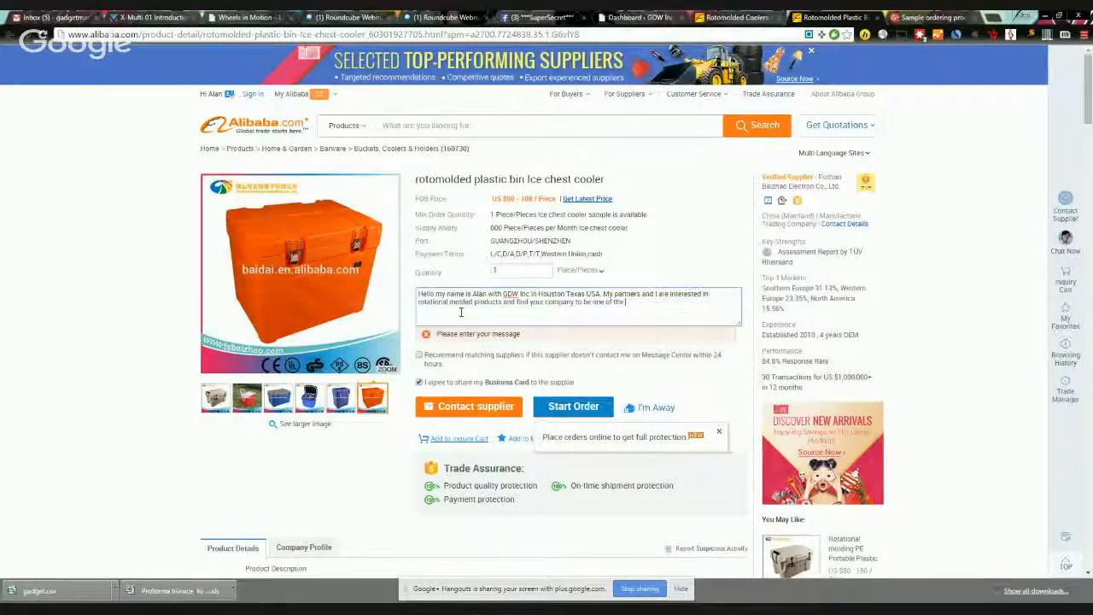
text( bes)
text(t. We would)
text( like more )
text(information.)
text( about )
text(the pr)
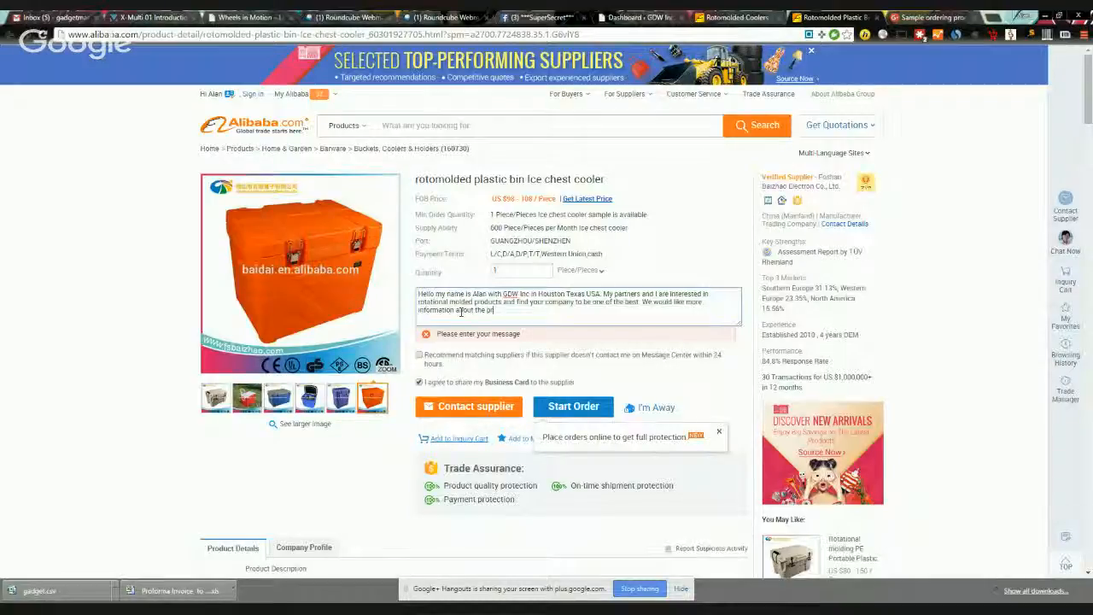
text(oduct lines you carry )
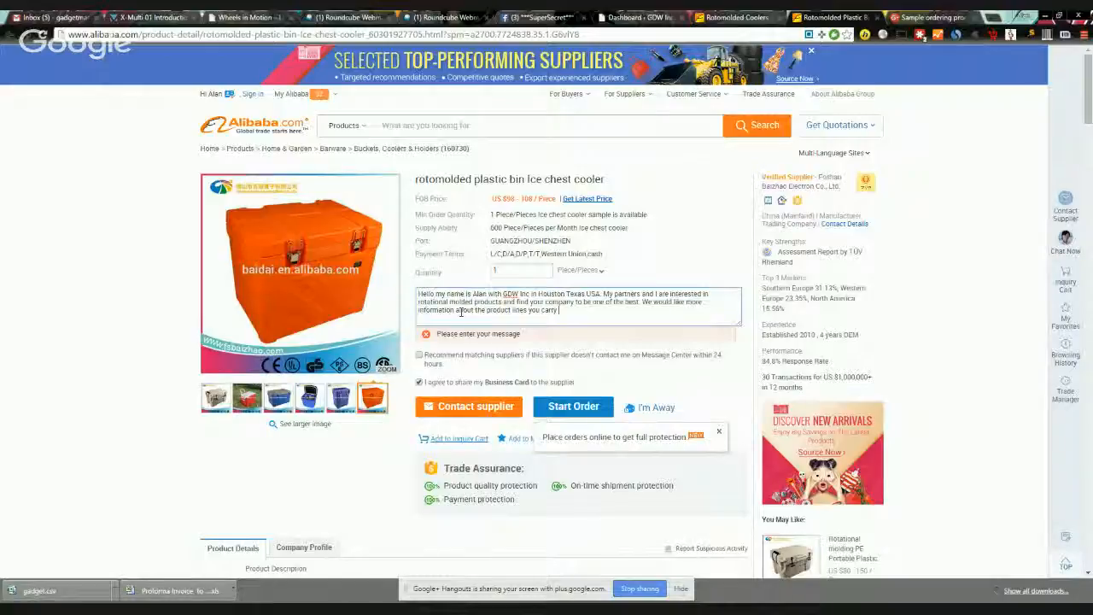
text(, pricin)
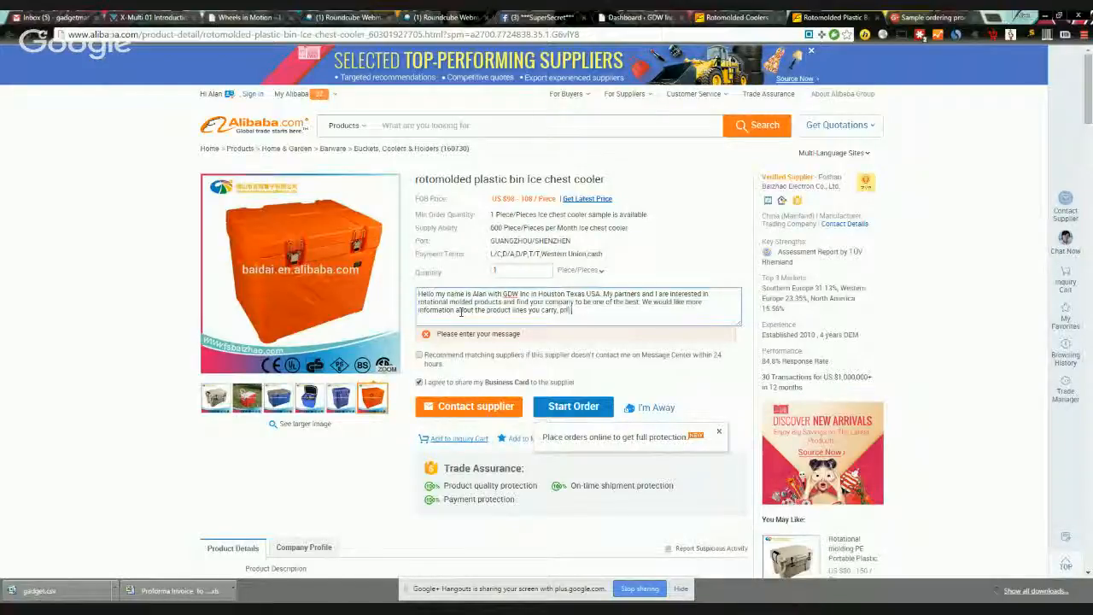
text(g, and OEM design. Also if we could pur)
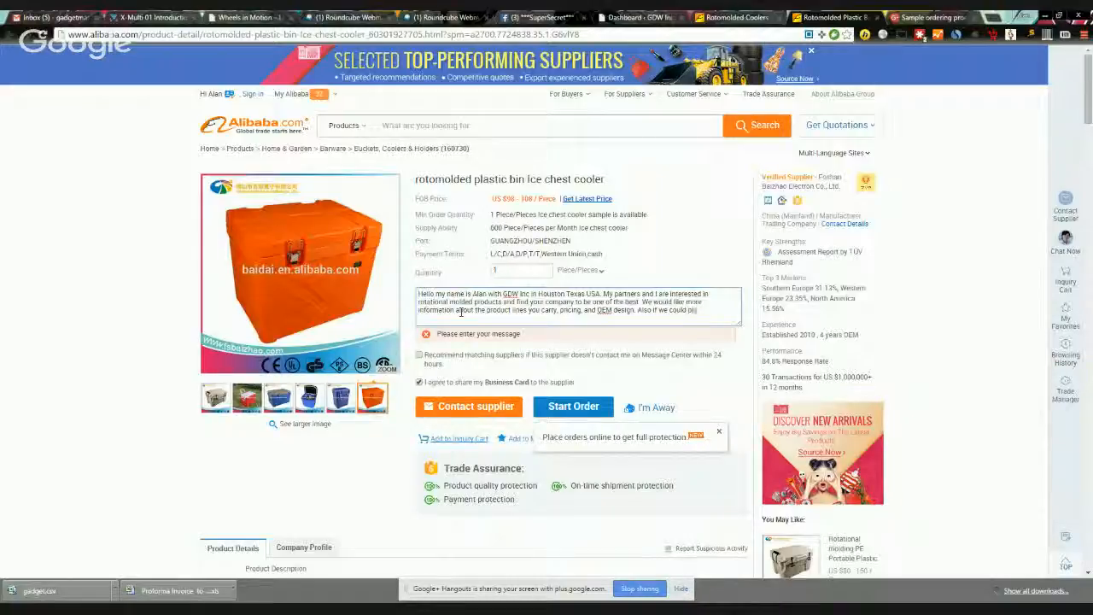
text(chase 1-2 of your s)
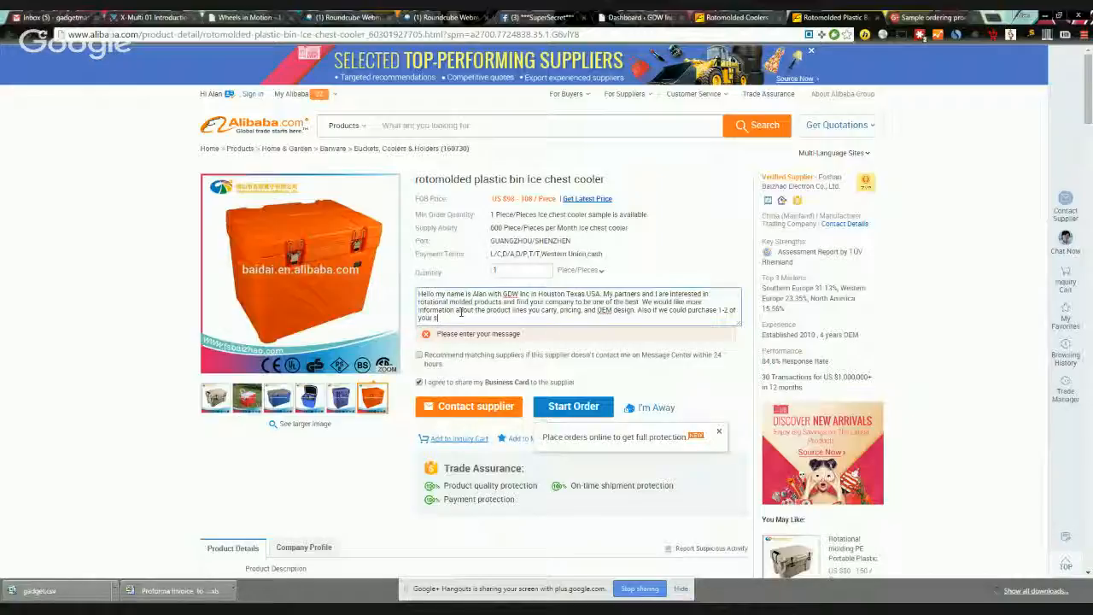
text(ti)
text(p,)
text( quali)
text(ty)
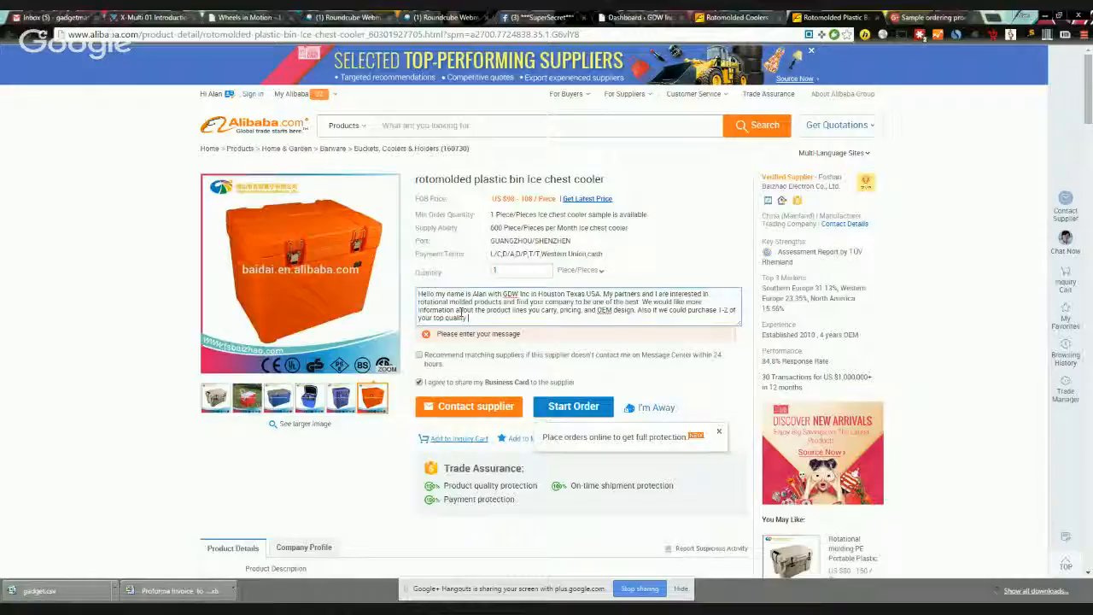
text( cooler samples so we can test)
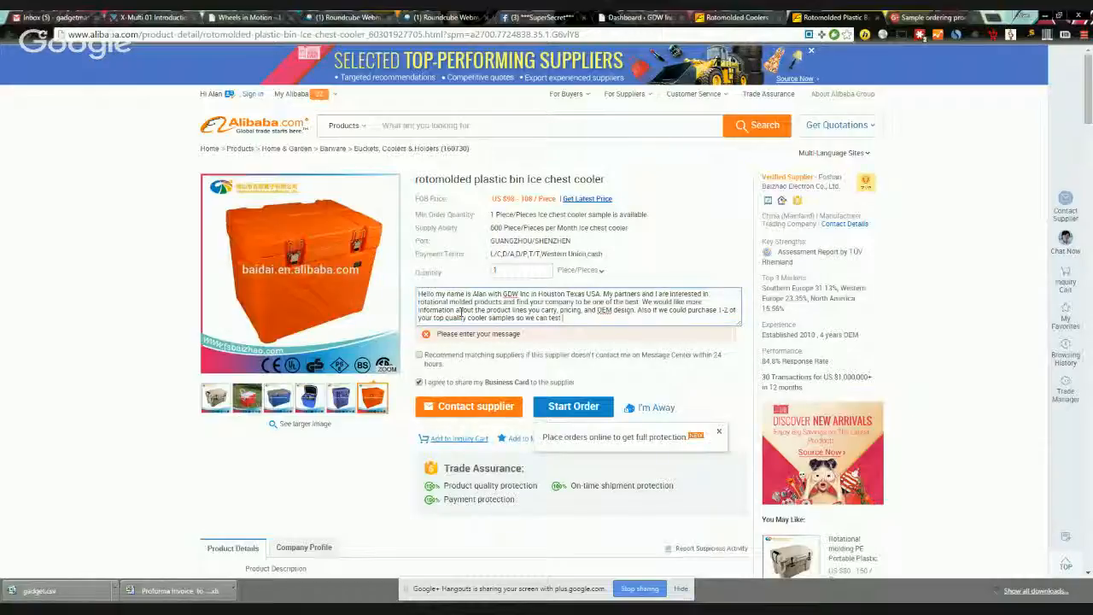
text( quality and delsign)
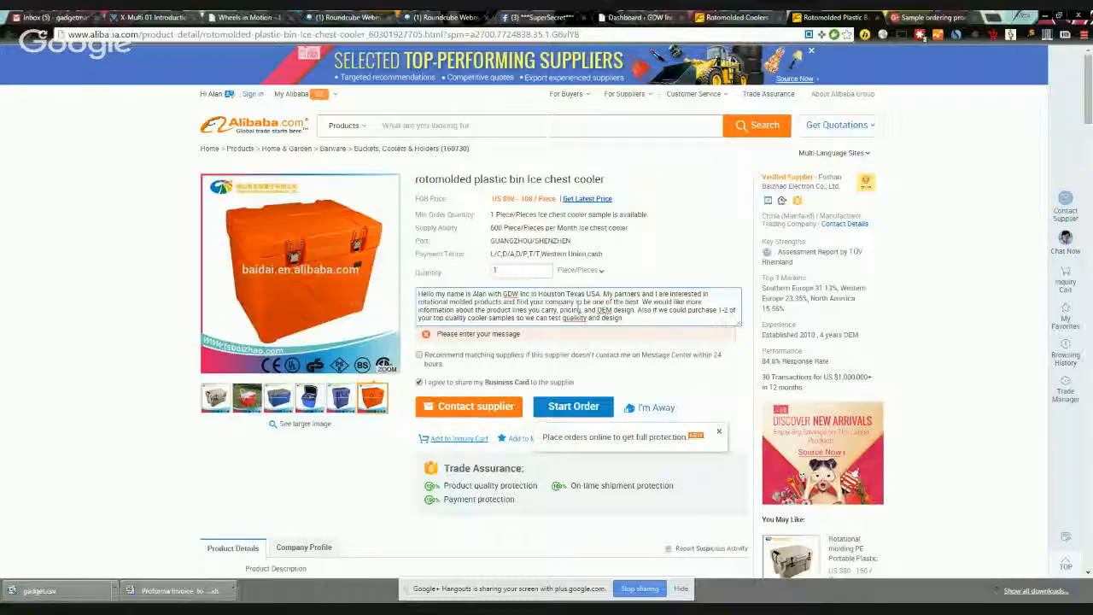
Step: Correct the misspelling to 'quality', then add express shipping to the Houston warehouse and future ordering sentences
right_click(577, 317)
click(608, 28)
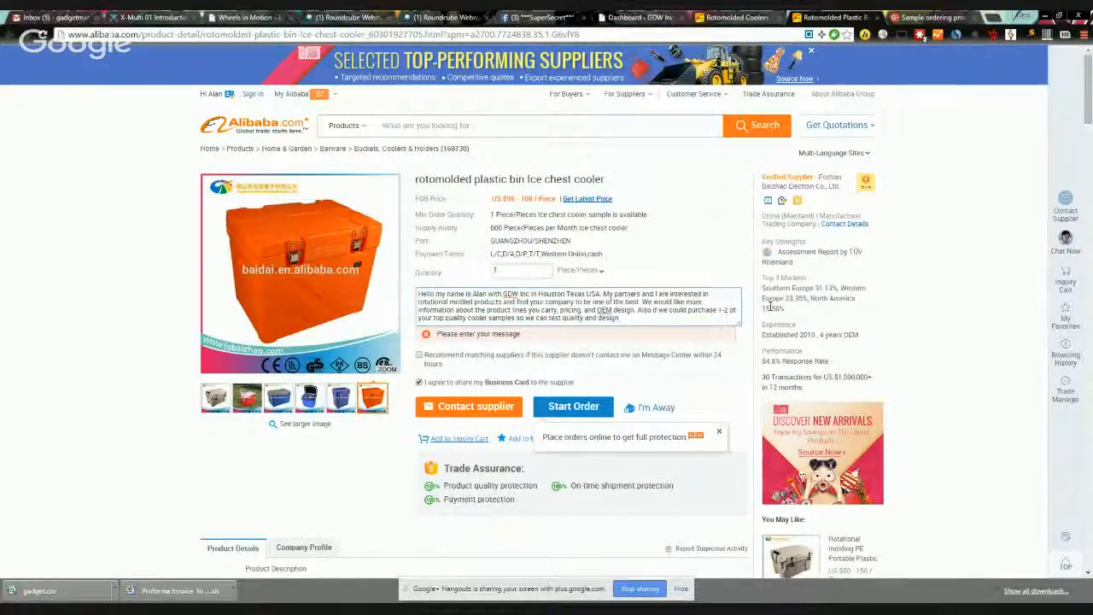
text(design we)
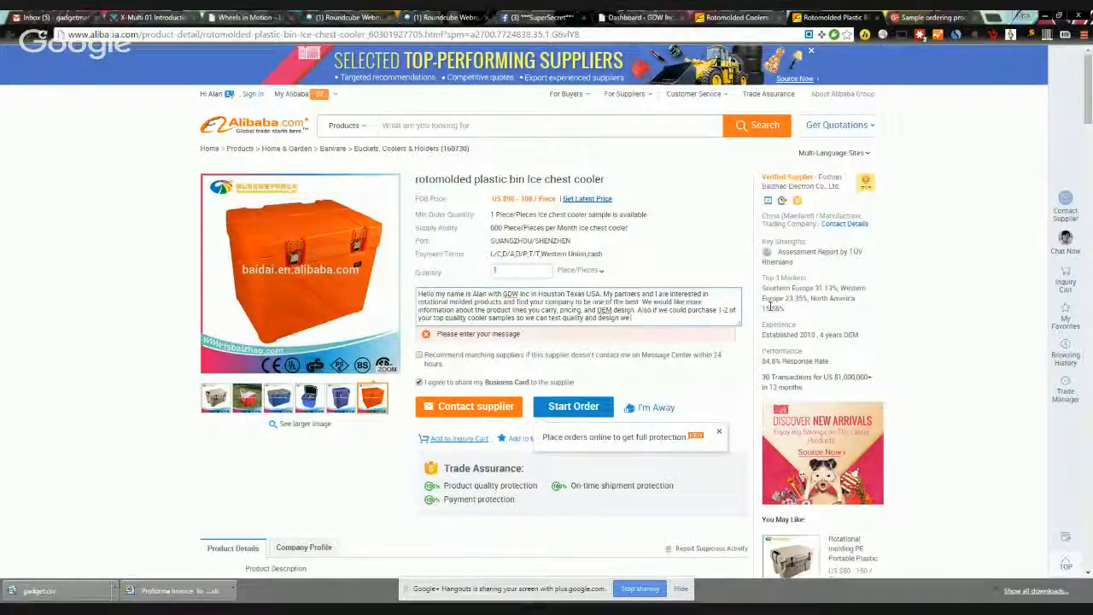
text( would appreciate it.)
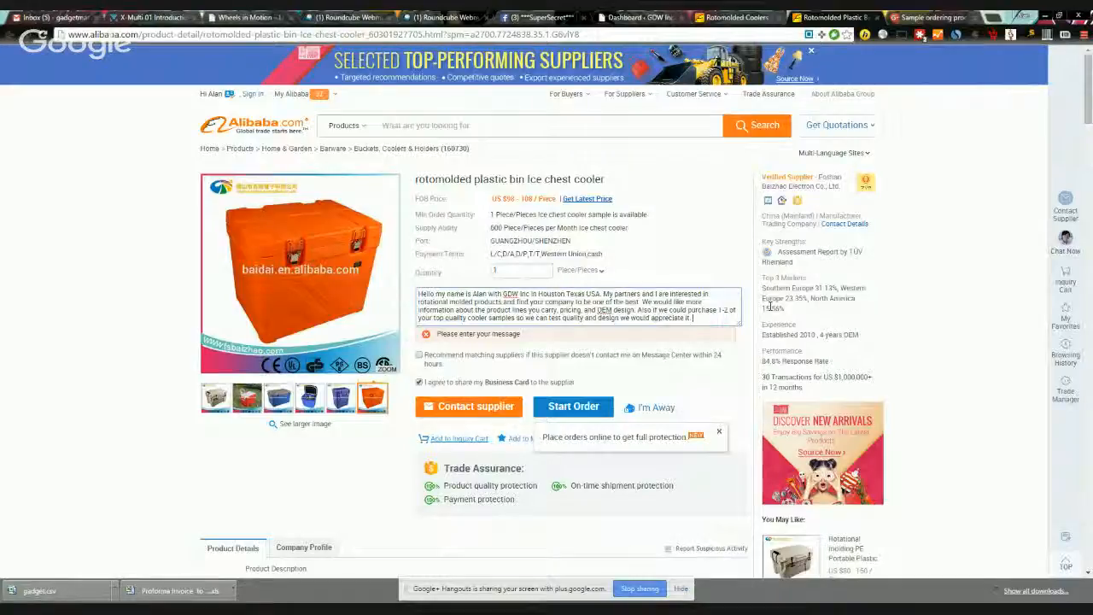
text( You can)
text( expres)
text(s ship them to)
text( our)
text( warehouse in)
text( Houston Texas)
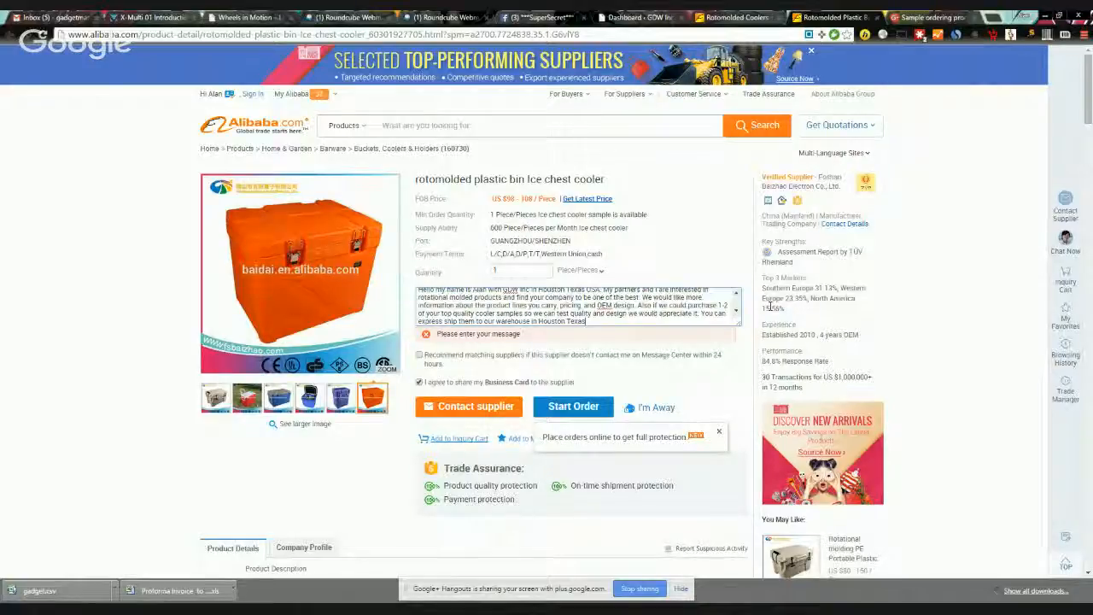
text(. Once we de)
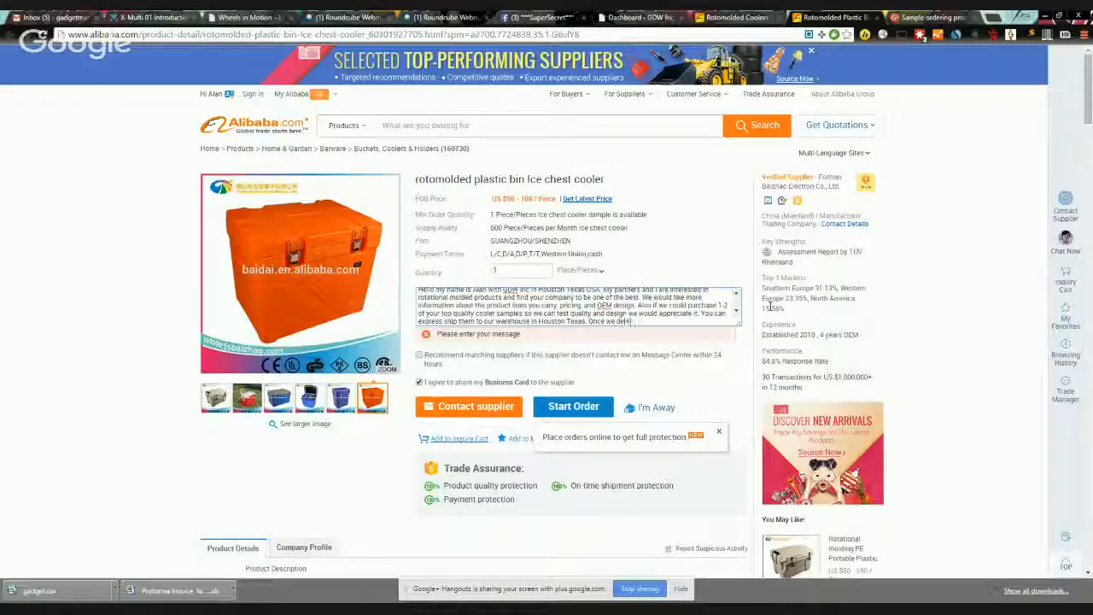
text(termine that the)
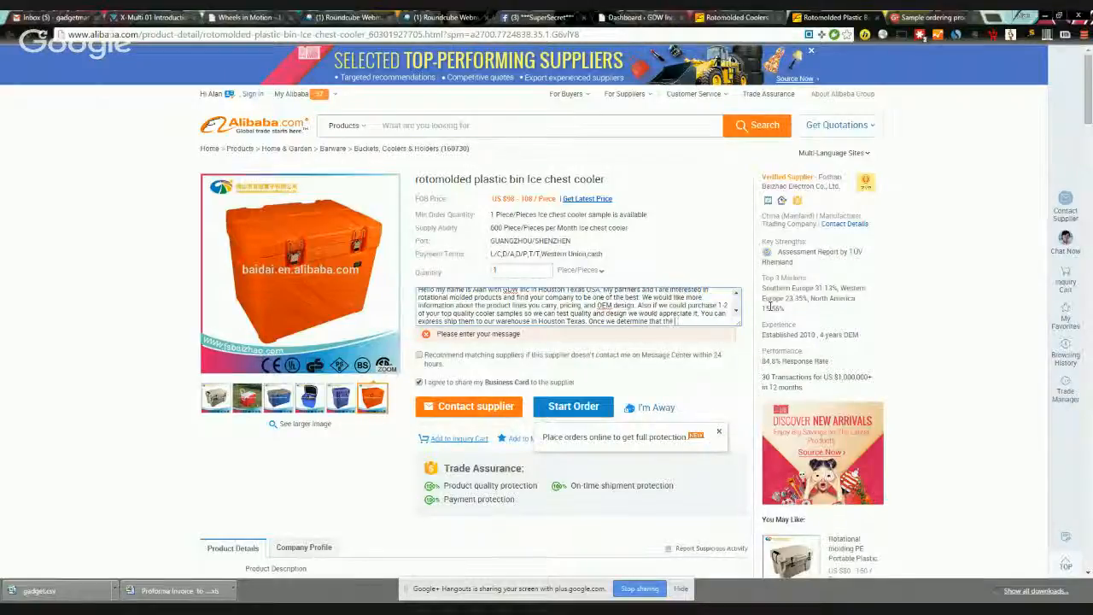
text( quality matches our requirements )
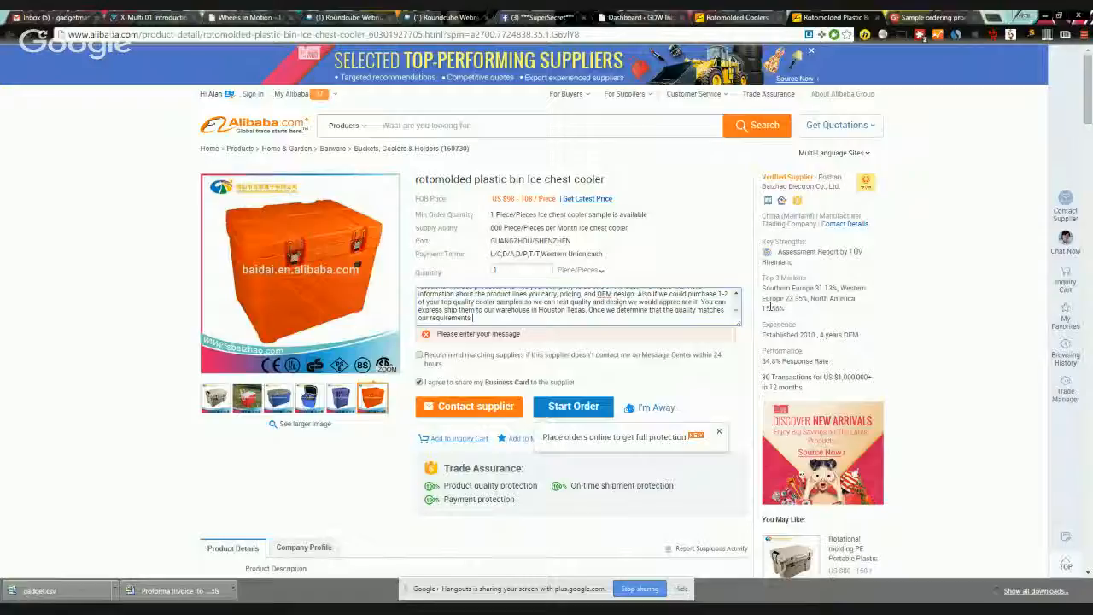
text(we will begin placing)
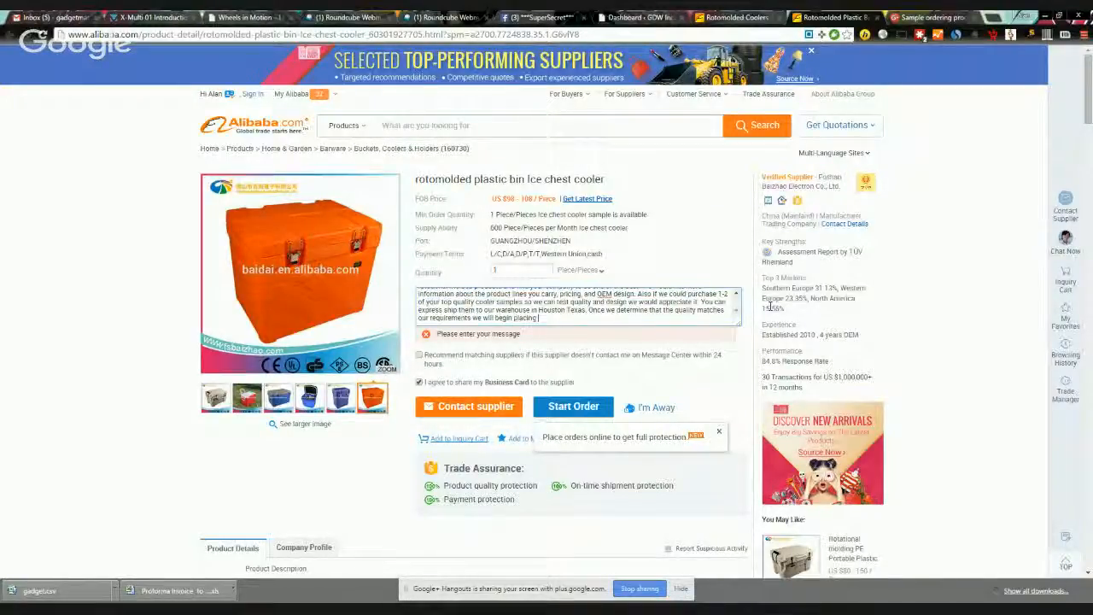
text( orders.)
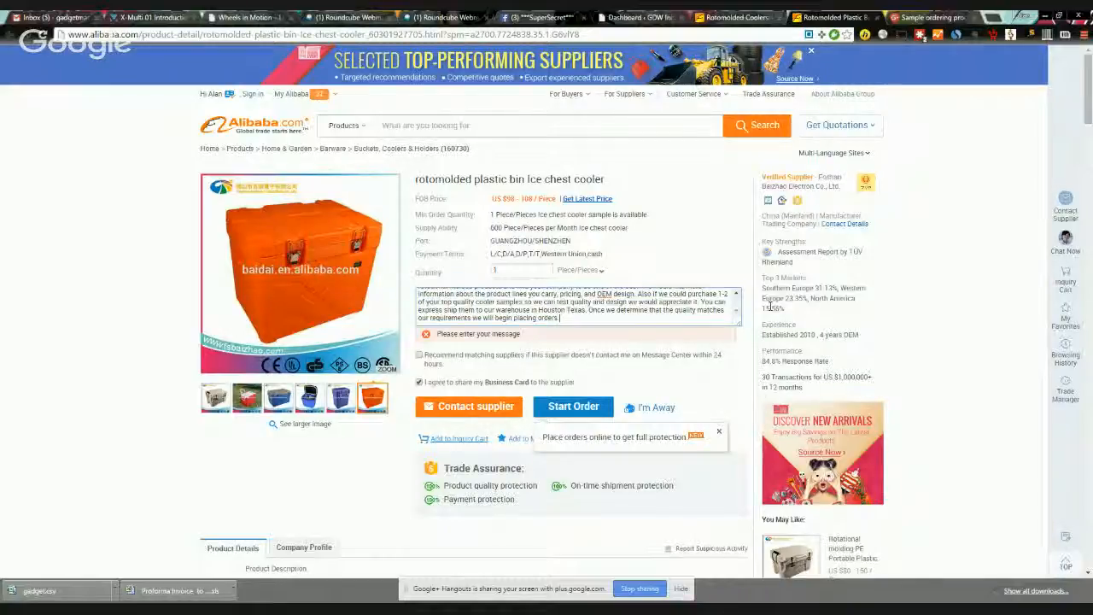
Step: Ask for the shipping cost to arrange payment and close with hopes for a long relationship
text(Please)
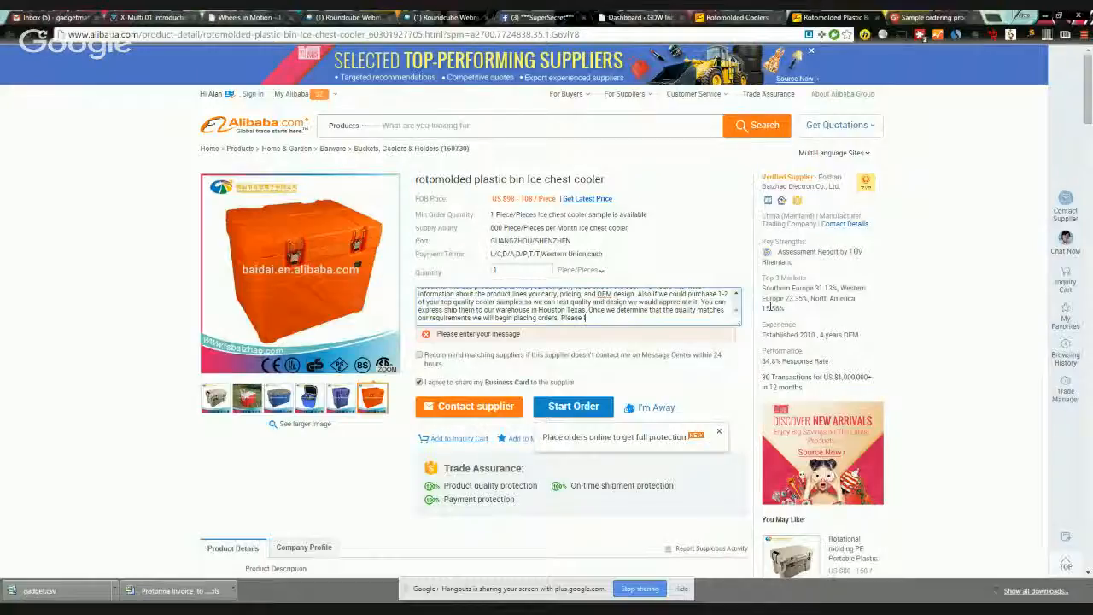
text( let us know w)
text(hat the o)
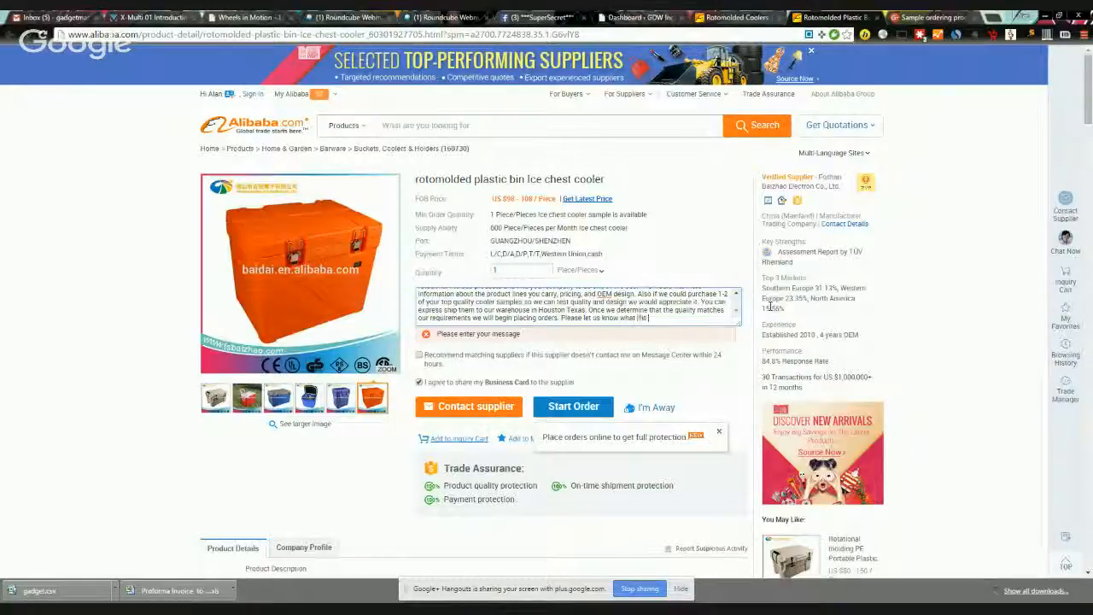
text(ost of the shipping is)
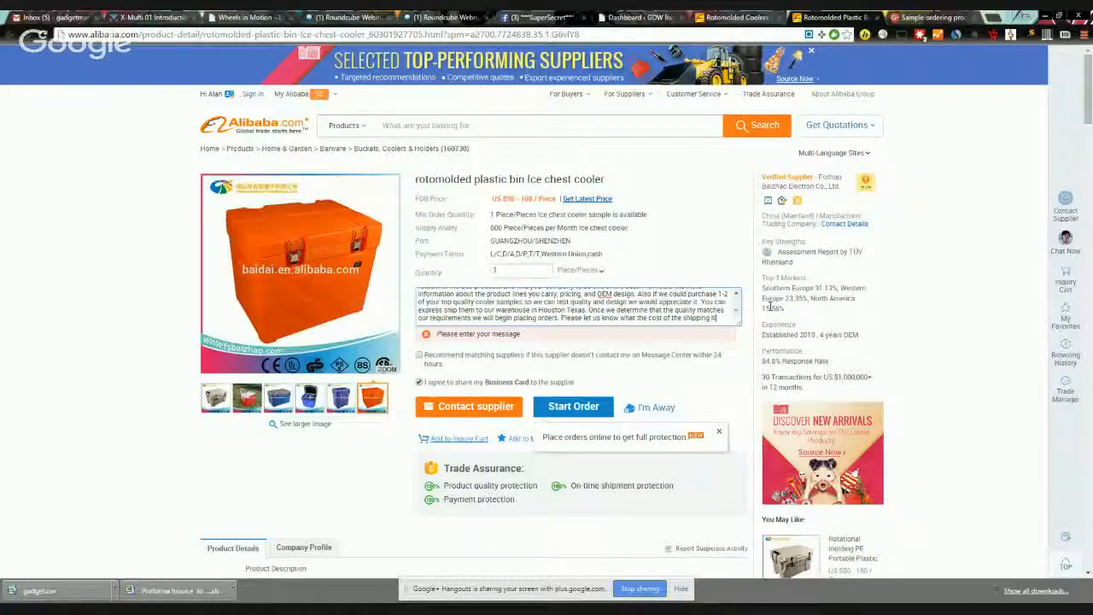
text( so we can)
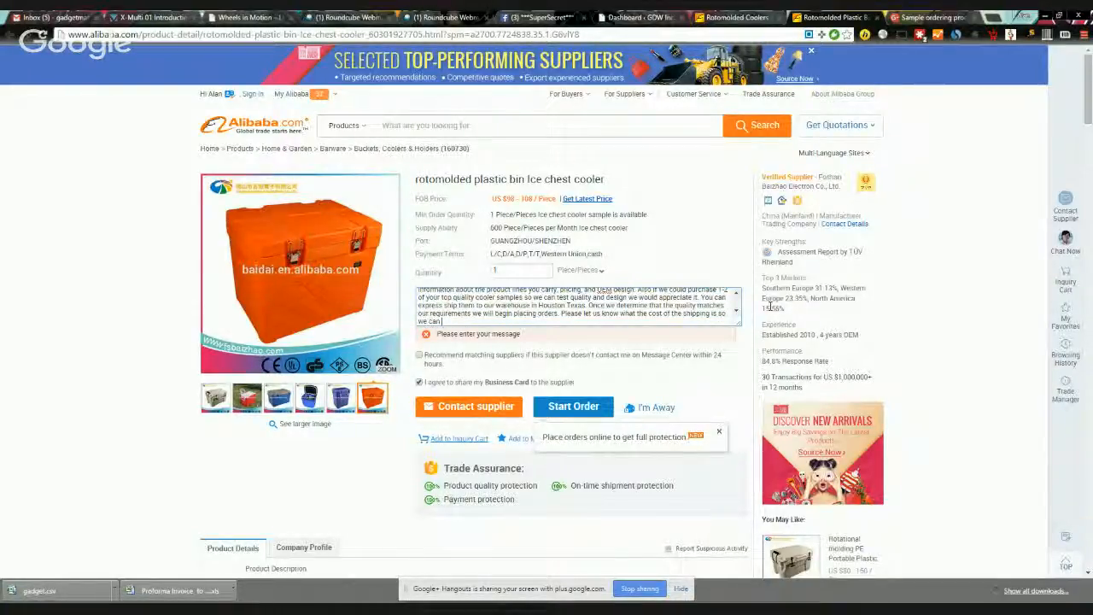
text( arrange payment. We are looking)
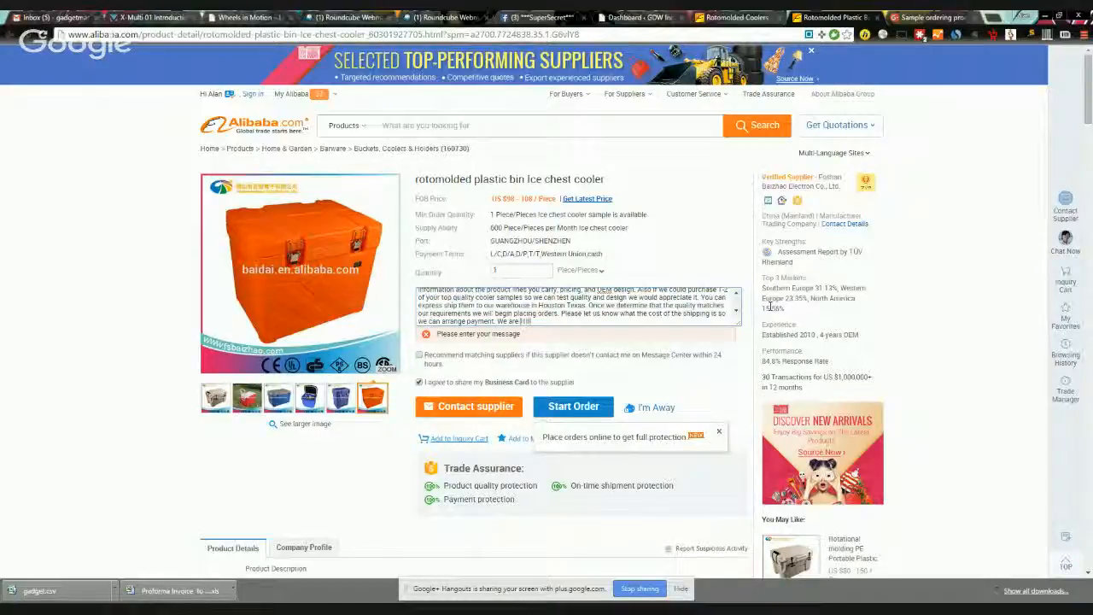
text( forwards to w)
text( long)
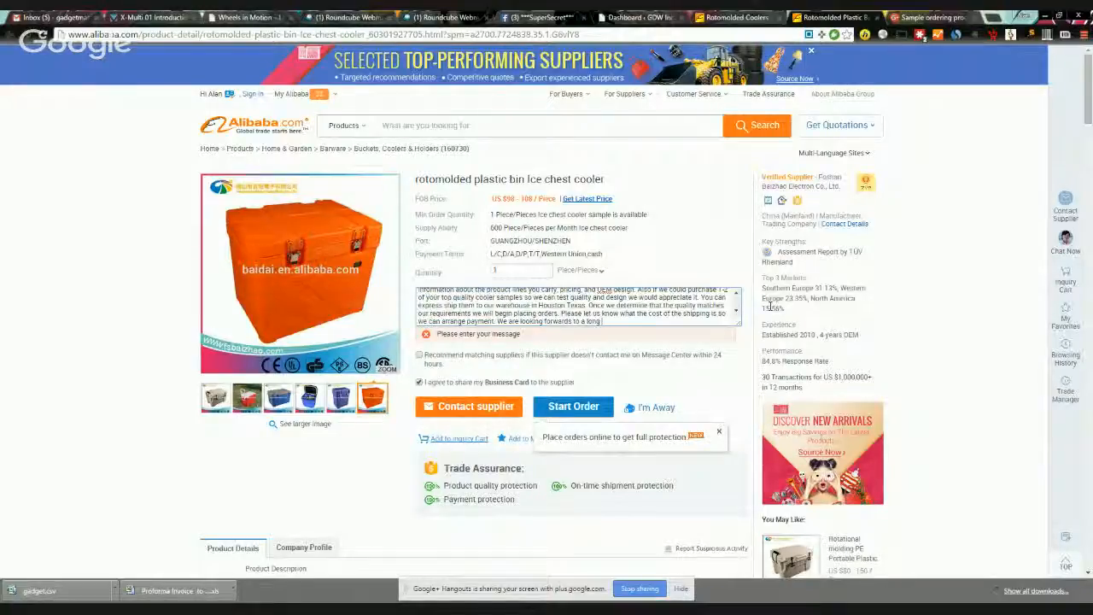
text( a profitable)
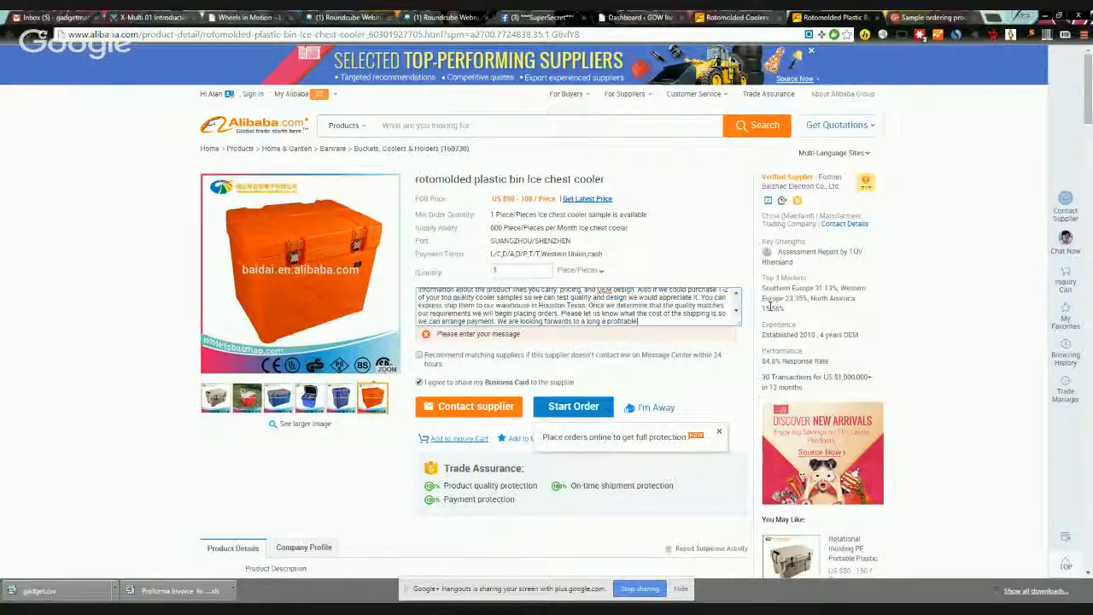
text( relations)
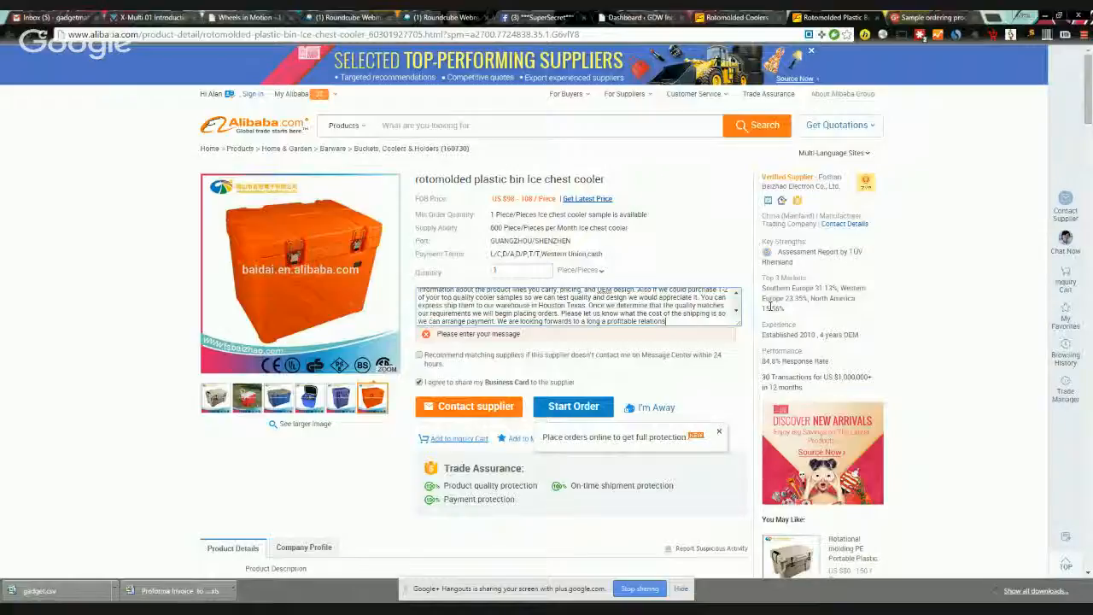
text(hip.)
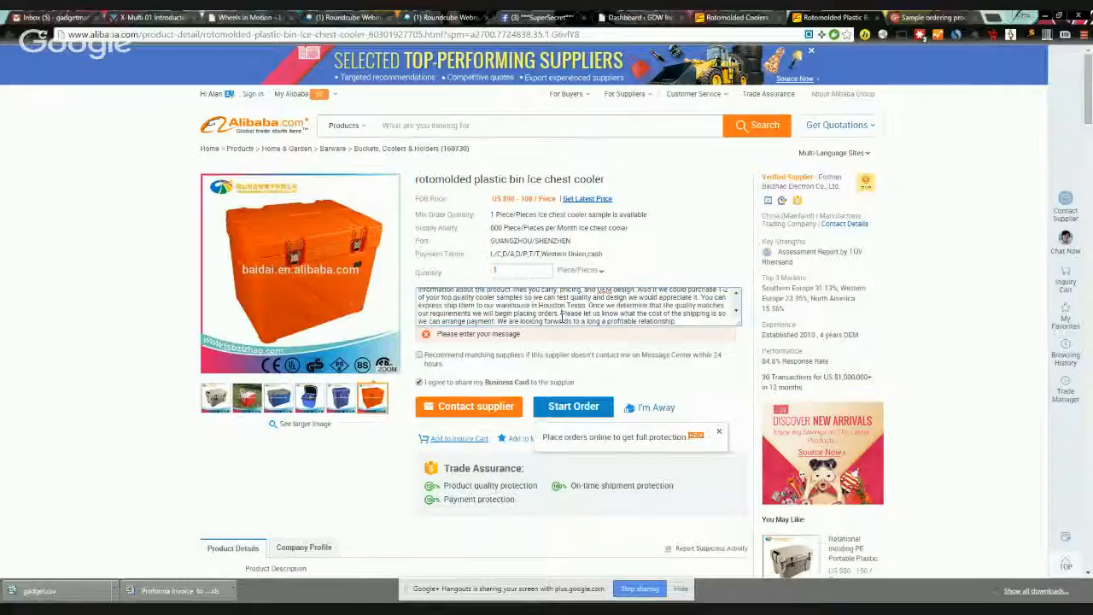
Step: Add sentences asking about production run times for a 40ft container and nesting smaller coolers inside larger ones
click(561, 314)
text(We would need t)
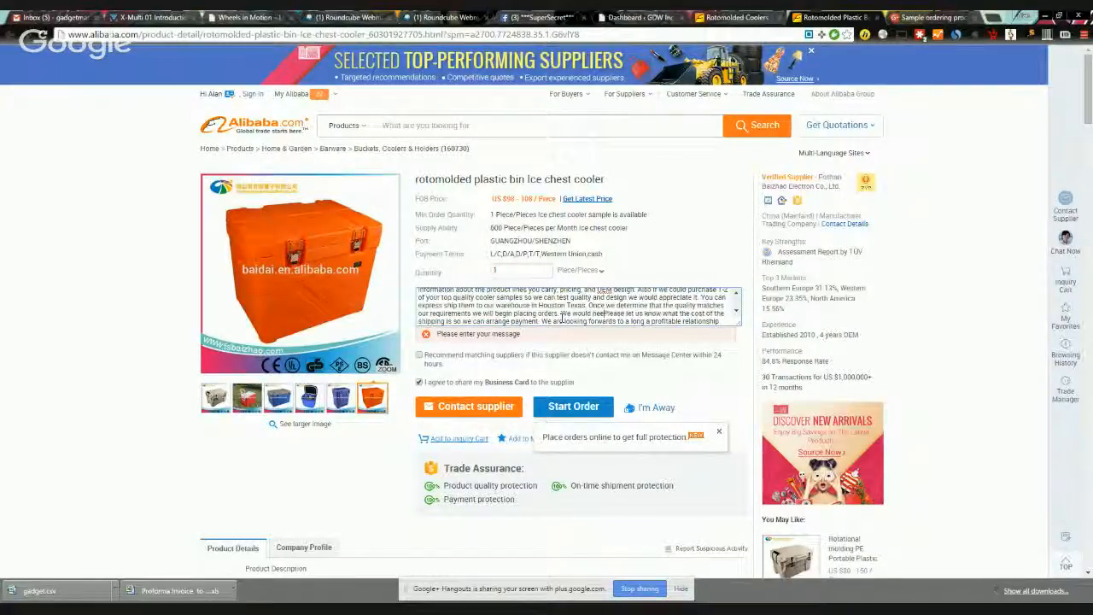
text(o know )
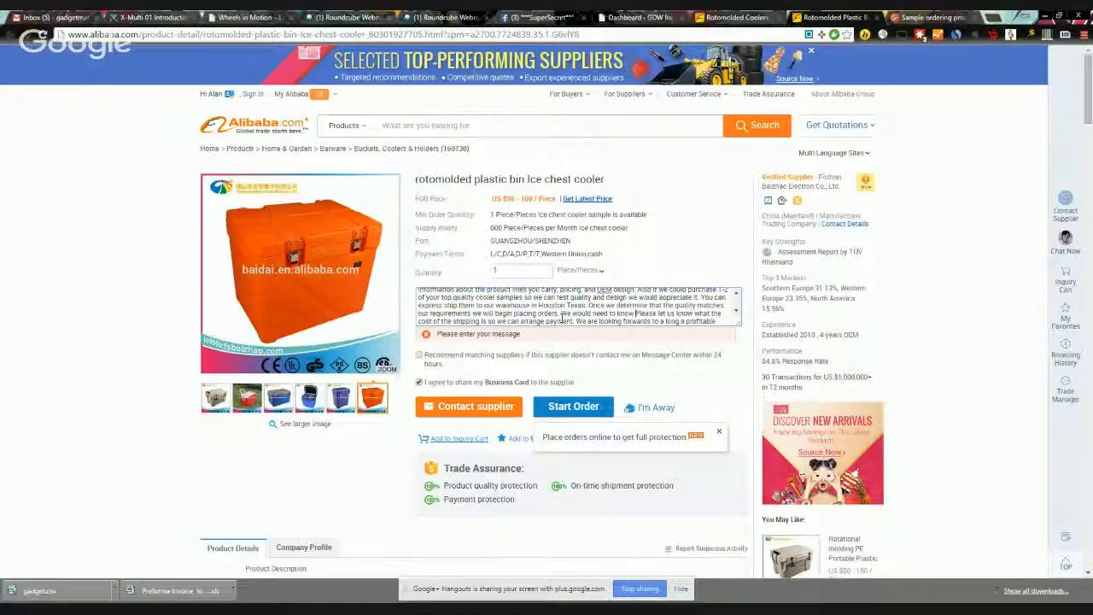
text(typical)
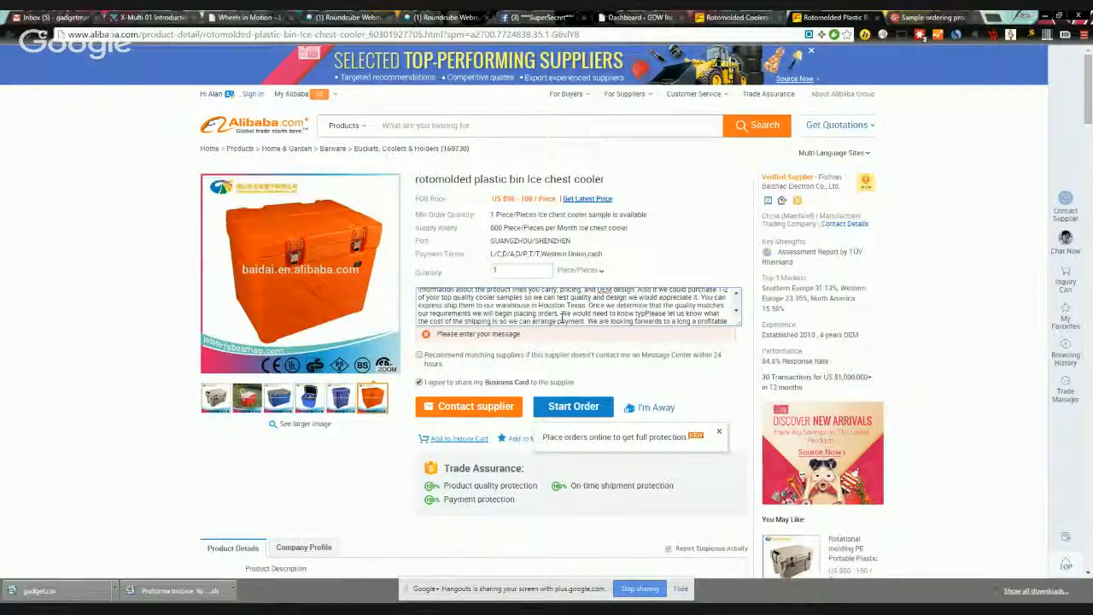
text( turn)
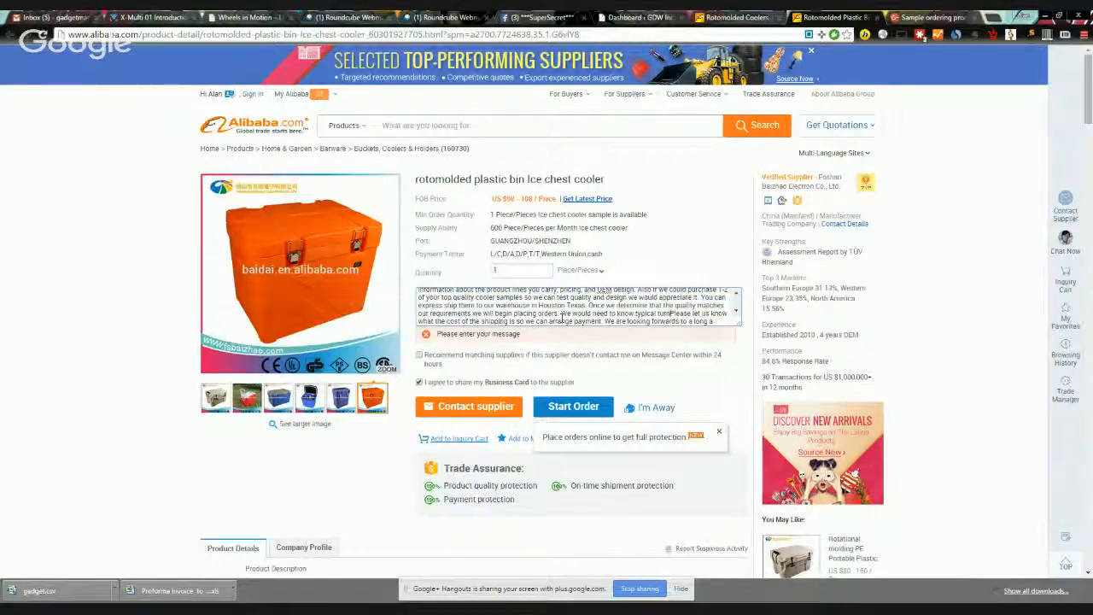
text(a)
text(product)
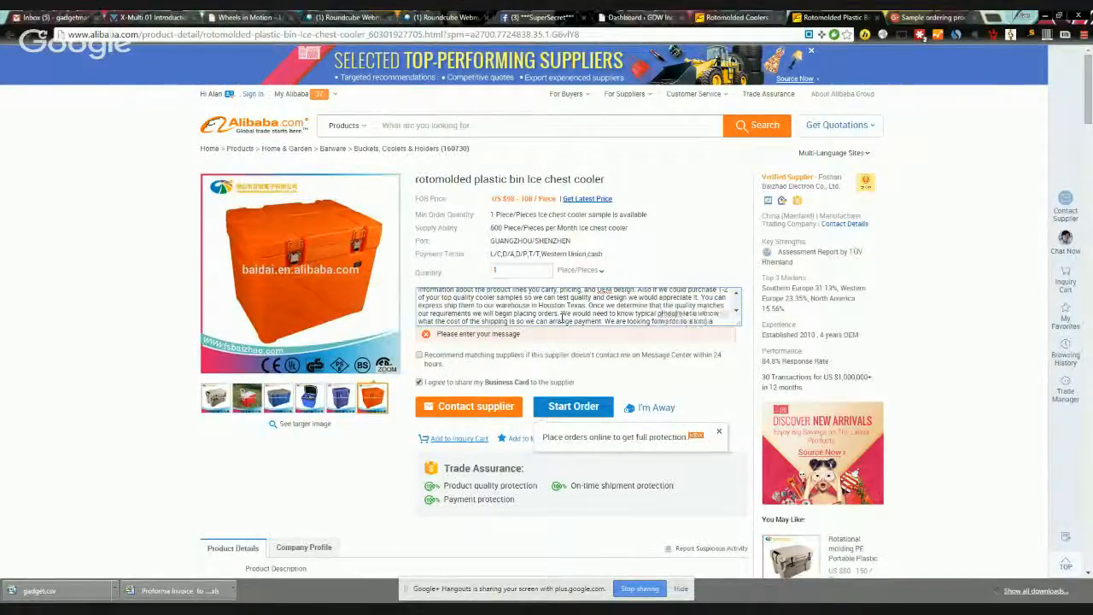
text(ion.)
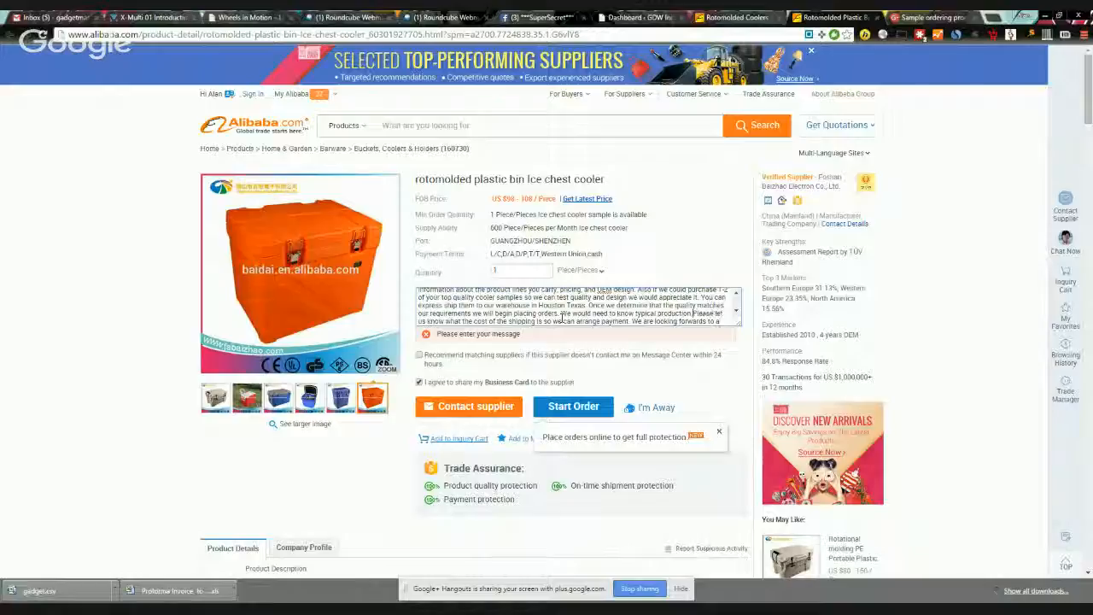
text( run times)
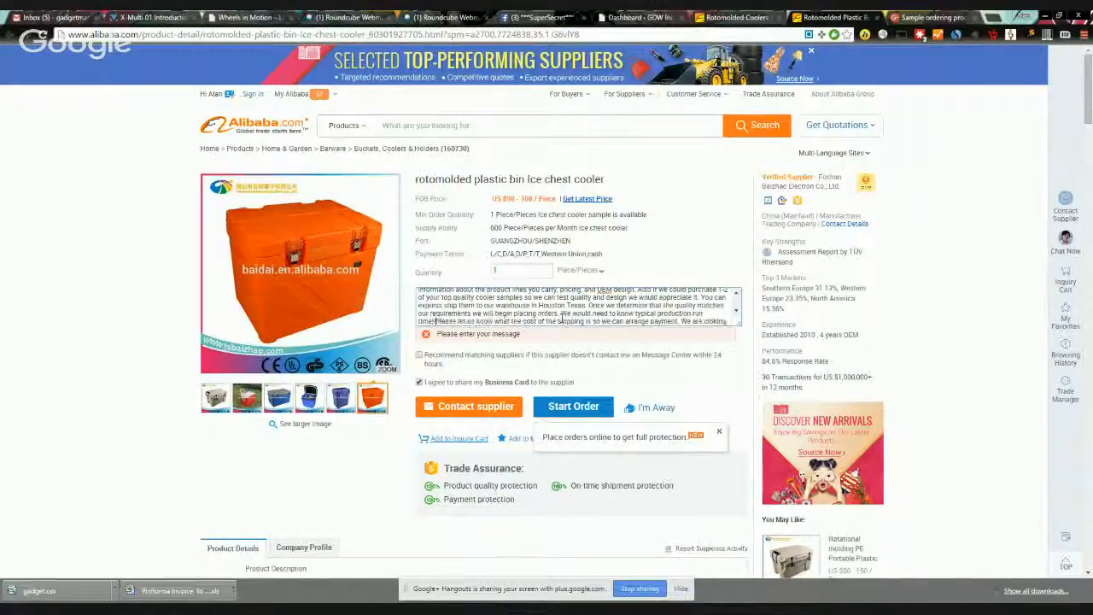
text( for a 40ft)
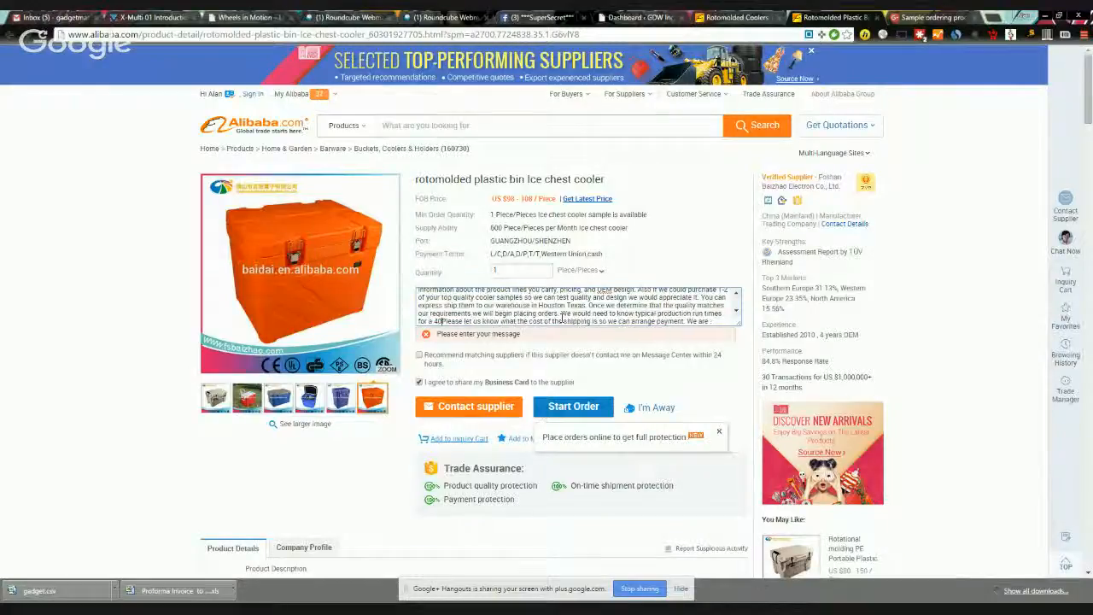
text(' )
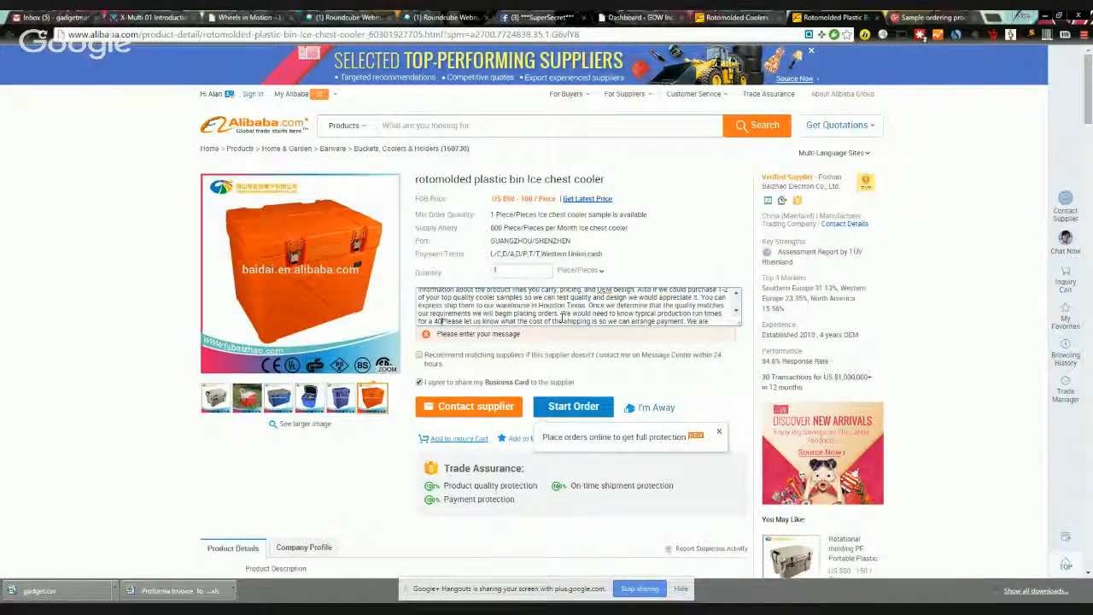
text(conta)
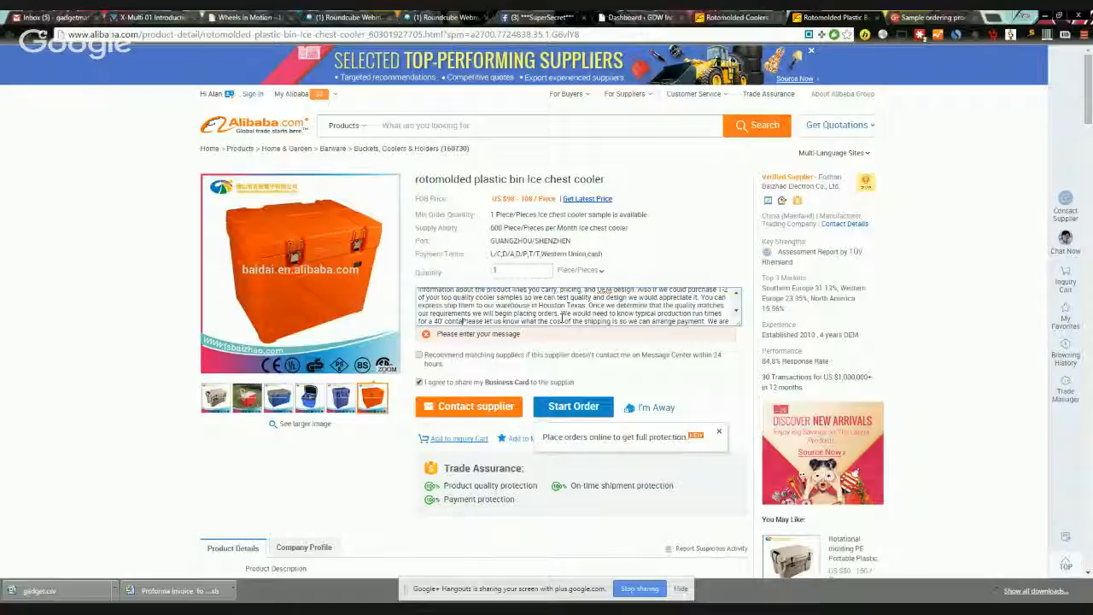
text(iner)
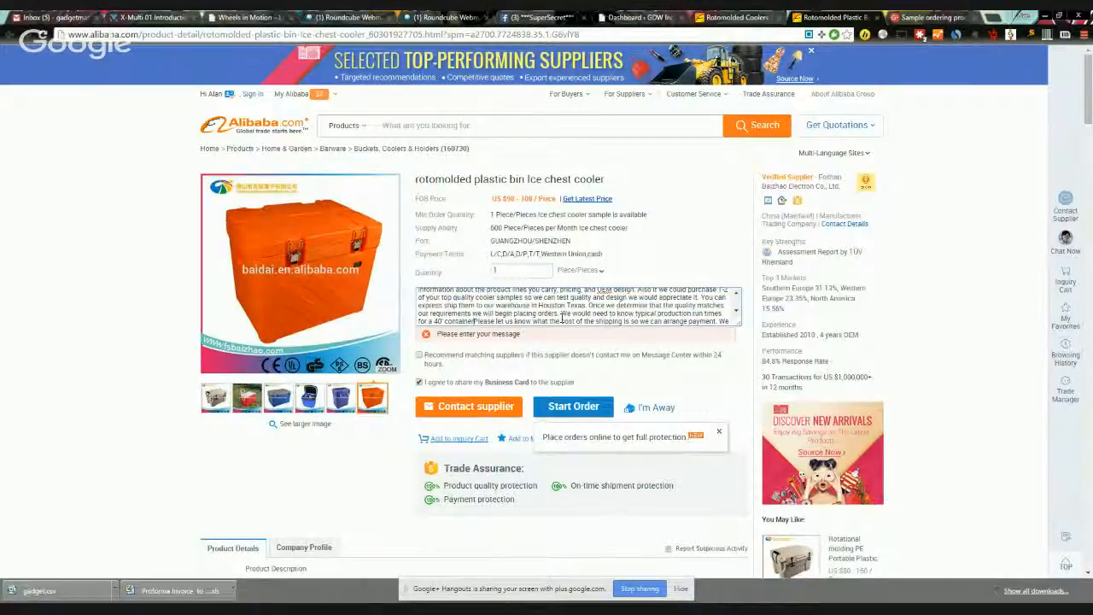
text(. A)
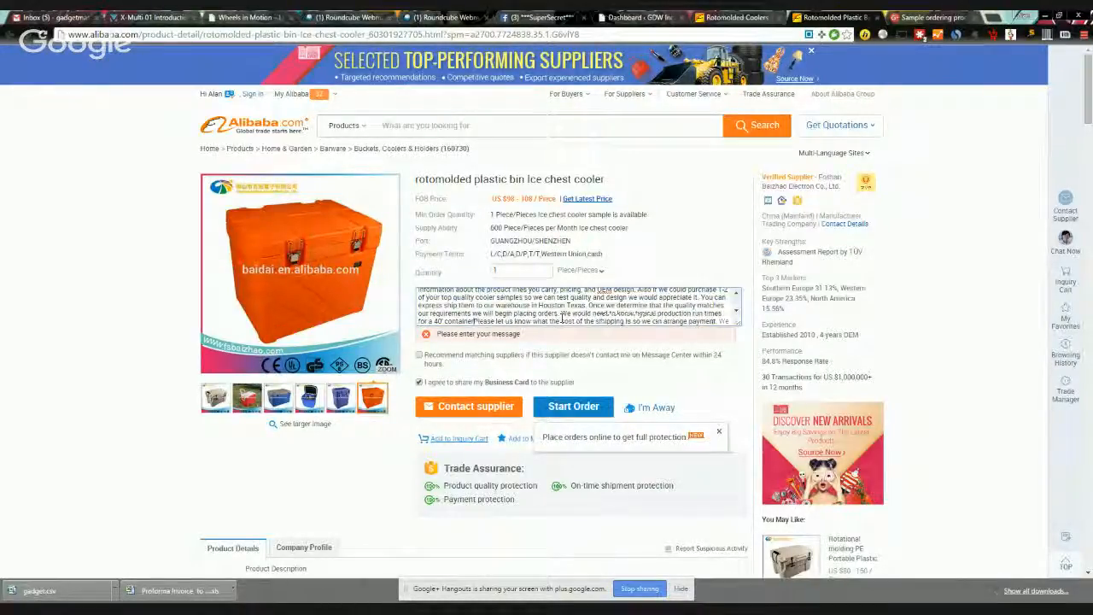
text(lso we are looking to)
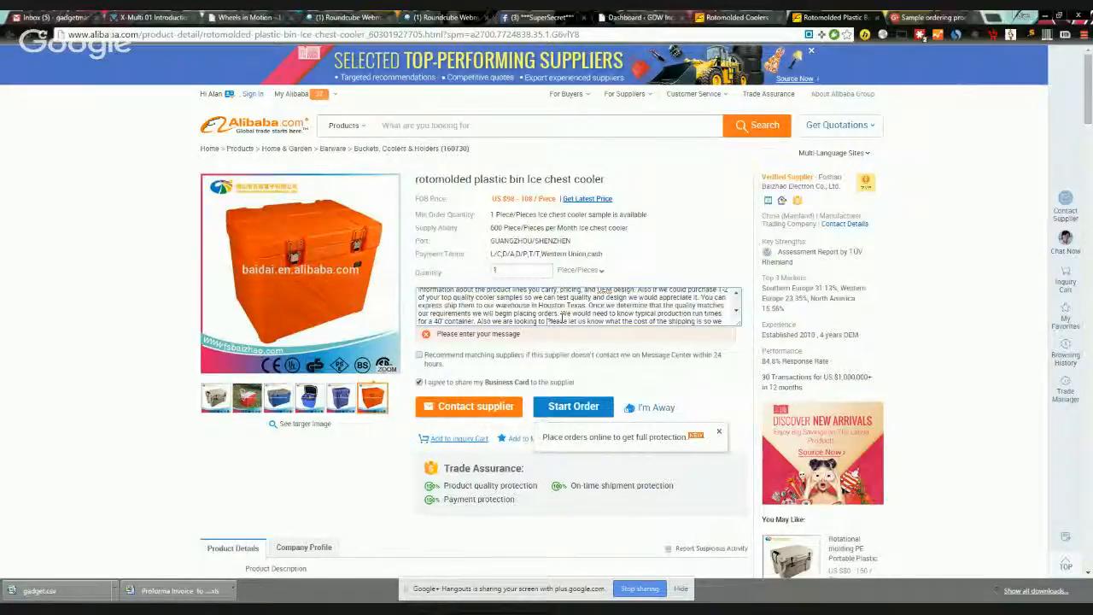
text(nest)
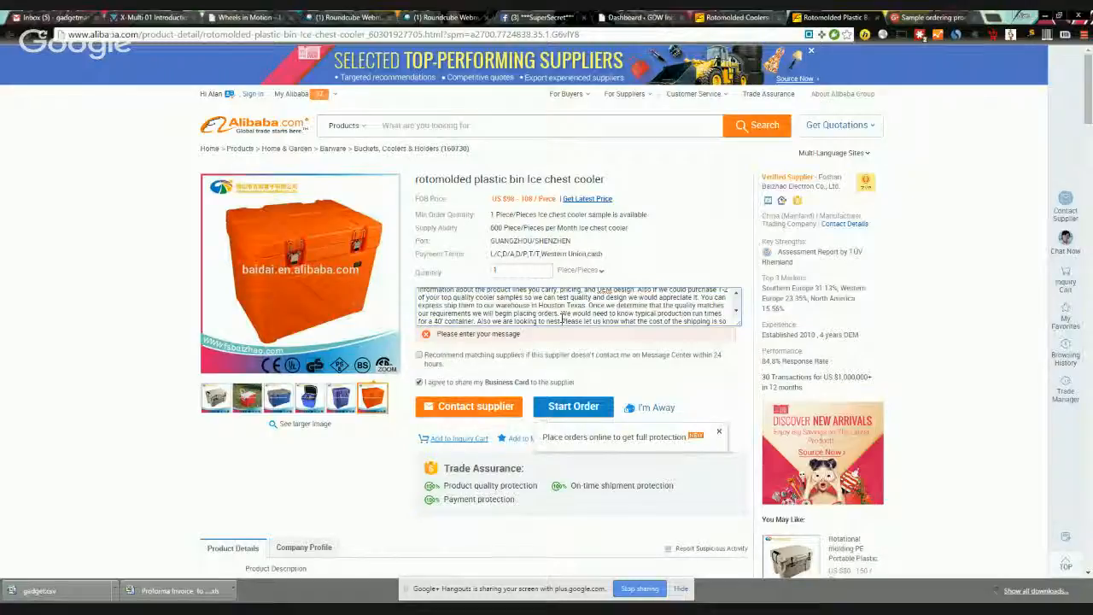
text(smaller boolers inside of )
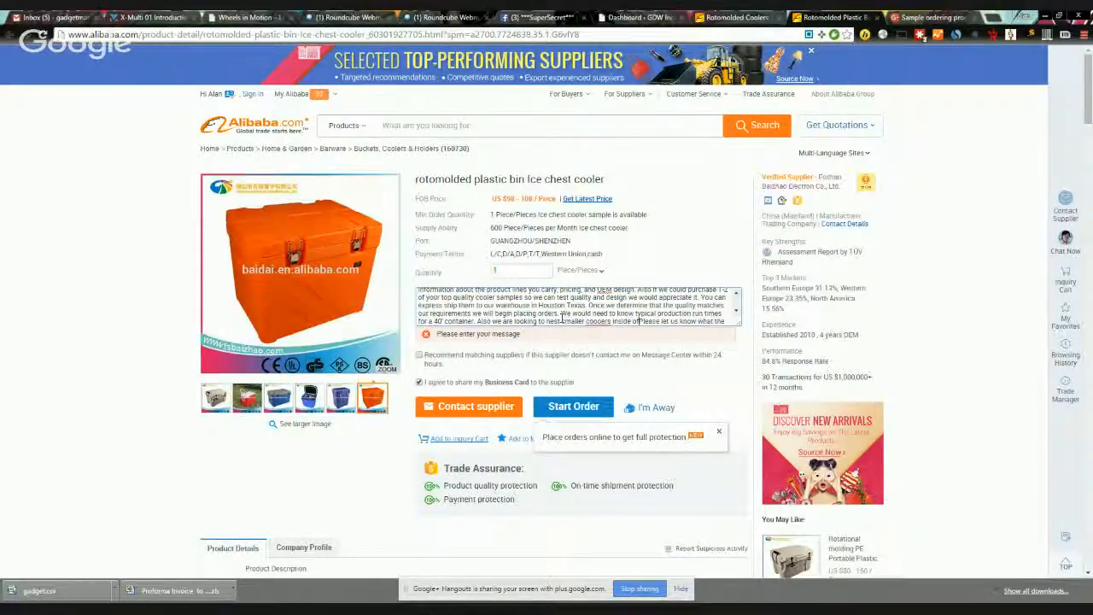
text(birger )
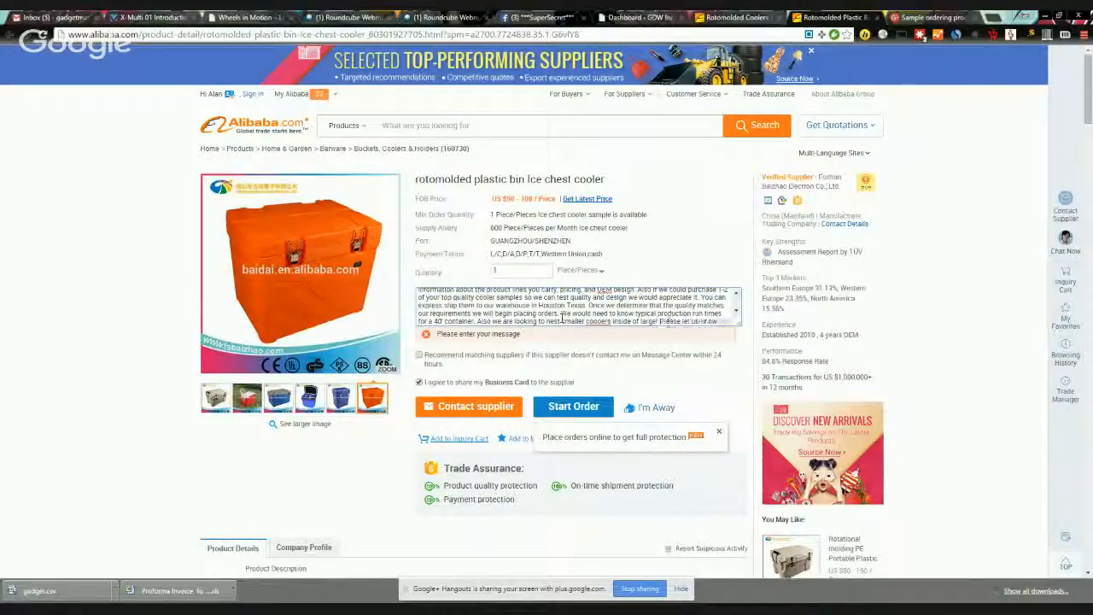
text(ones to allow for)
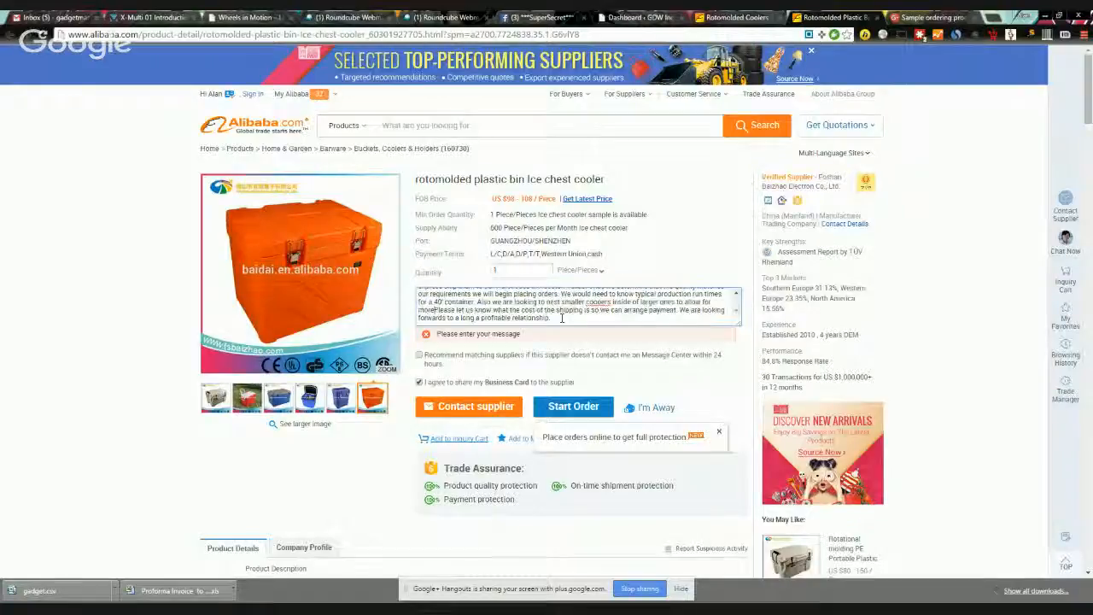
text( more coolers to be)
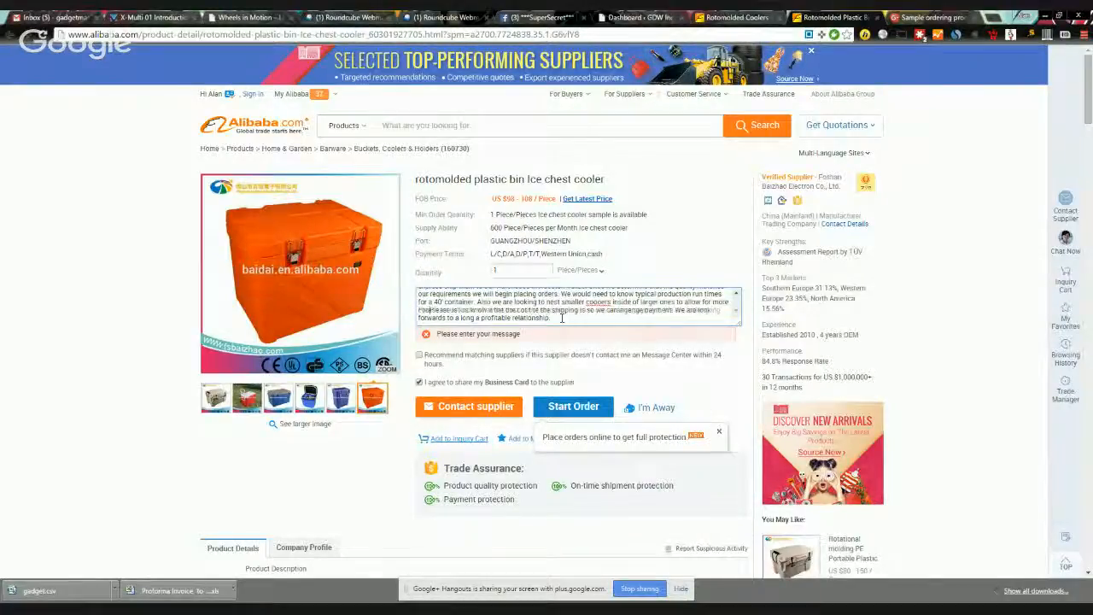
text( shipped )
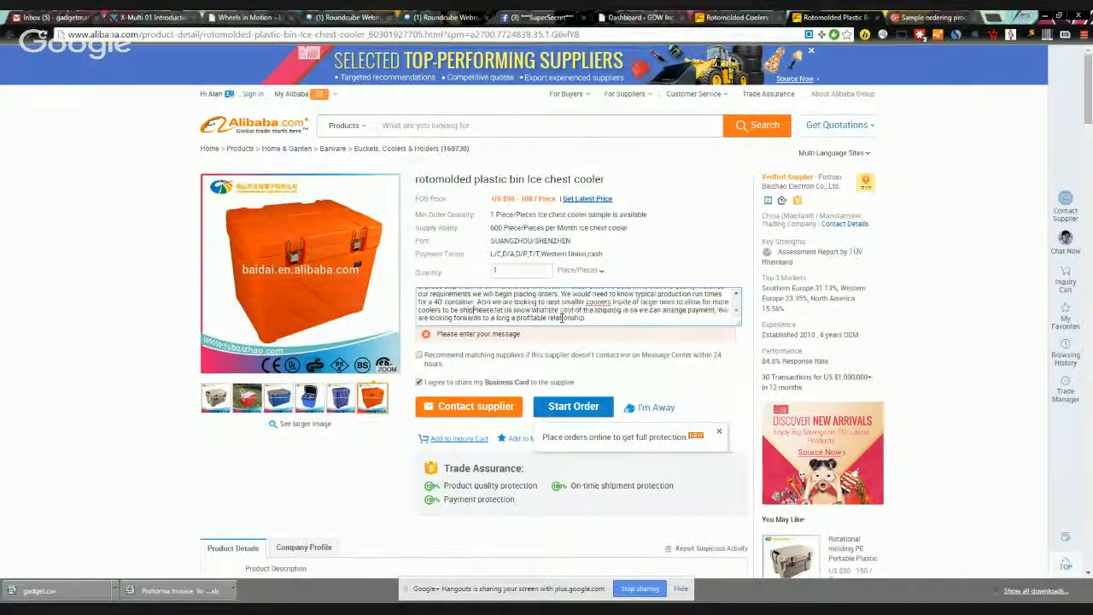
text(in a single cont)
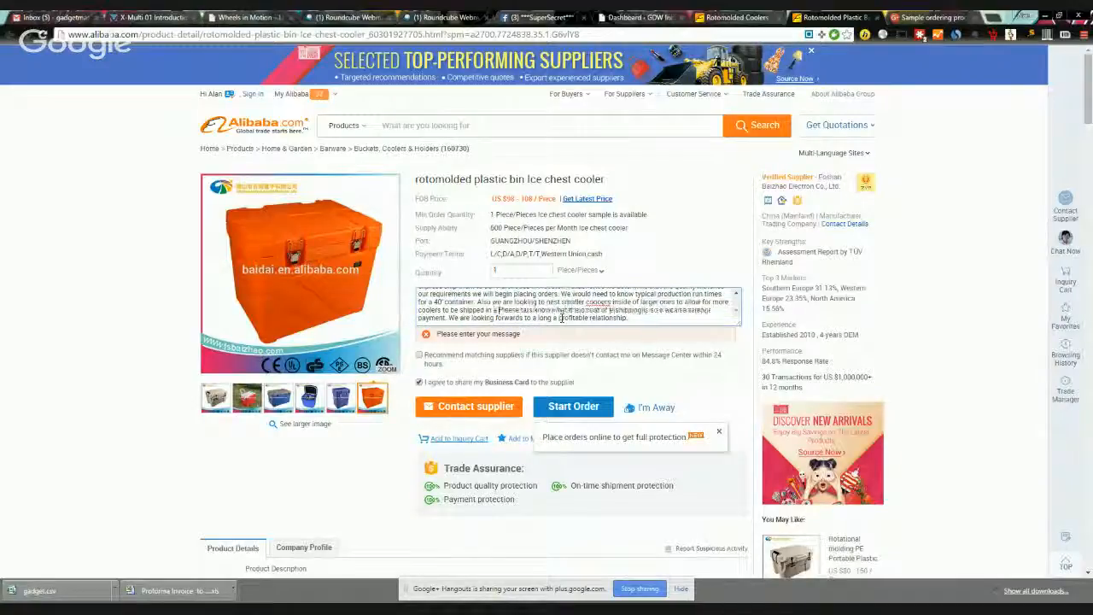
text(ainer.)
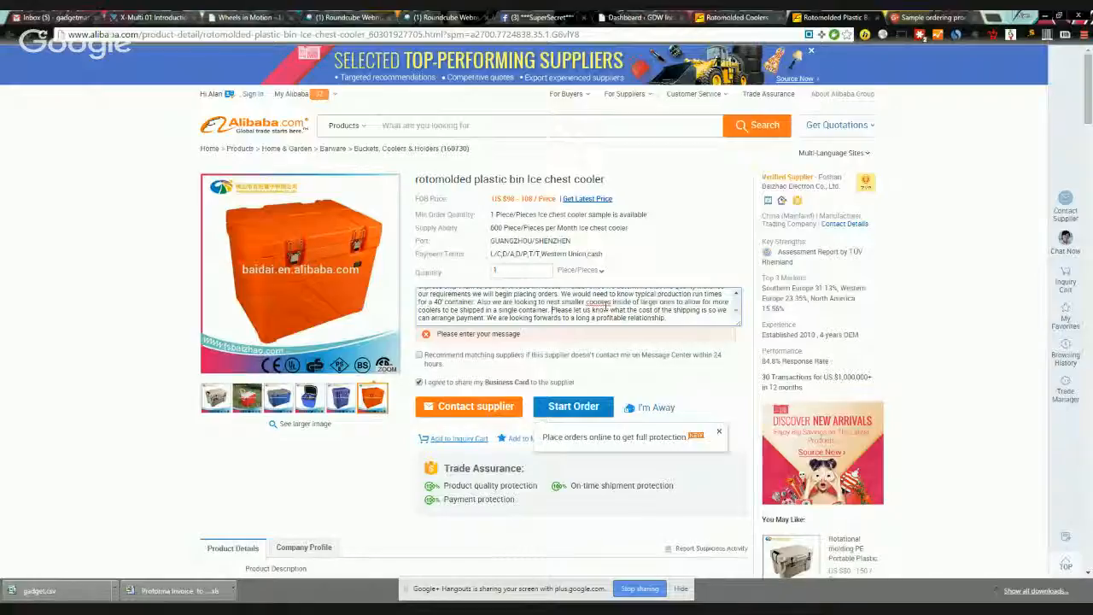
key(BackSpace)
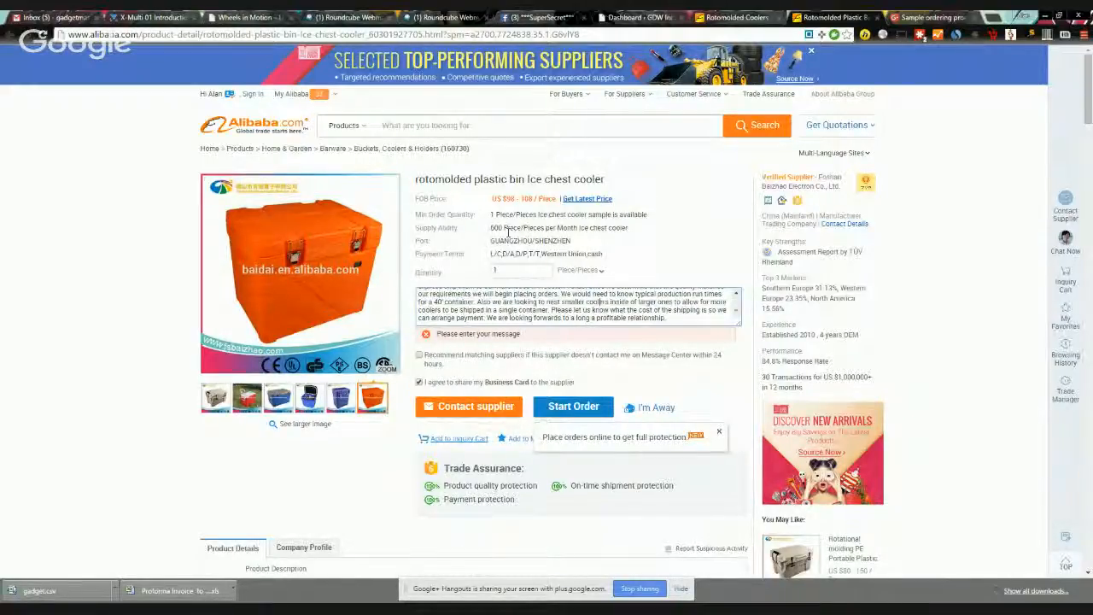
Step: Check the Supply Ability value and the blue cooler photo, then send the inquiry to the supplier
drag(461, 229, 623, 237)
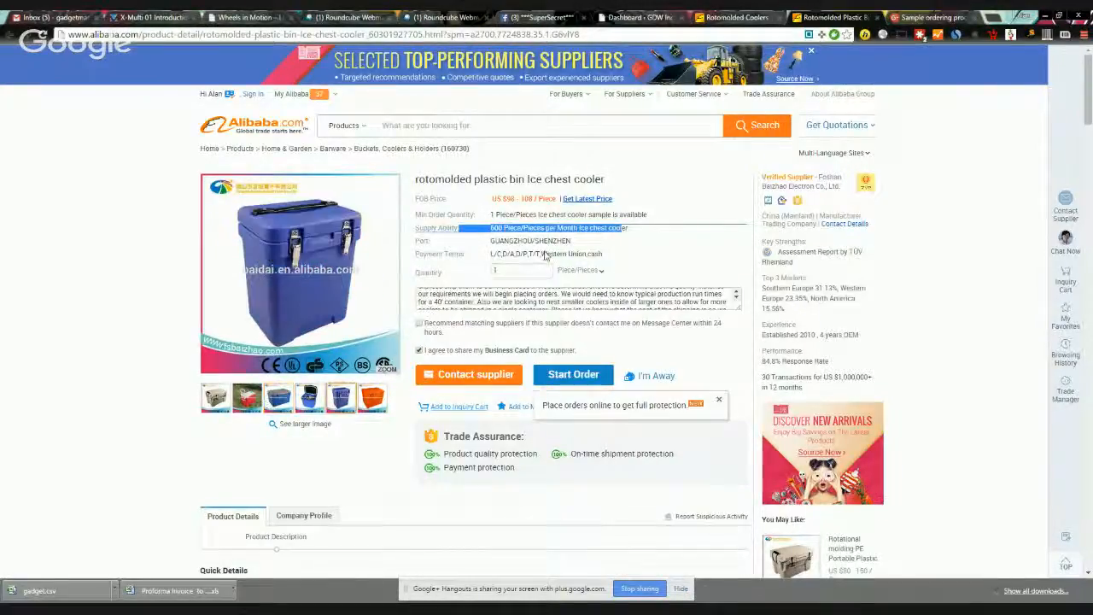
click(686, 253)
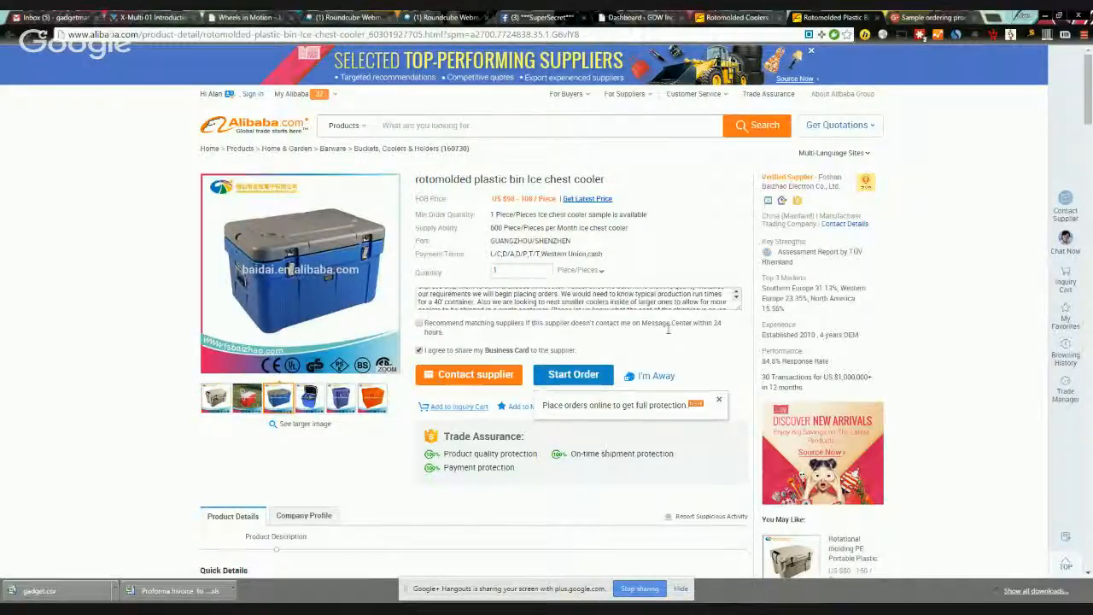
click(478, 382)
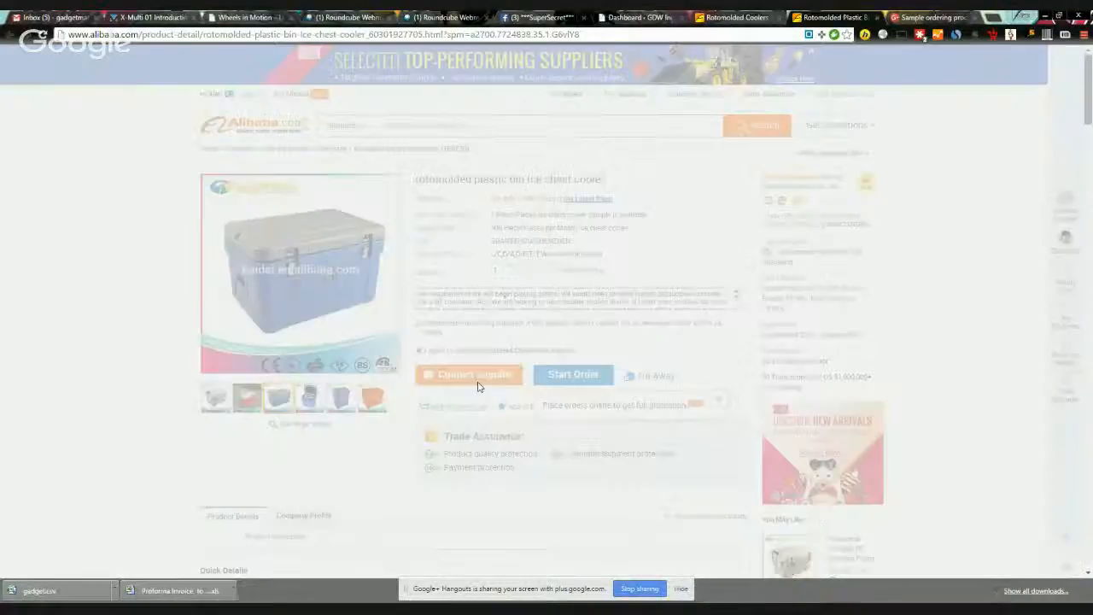
Step: Sign in with the account password, retrying after the failed attempt, then return to the Alibaba home page
click(508, 260)
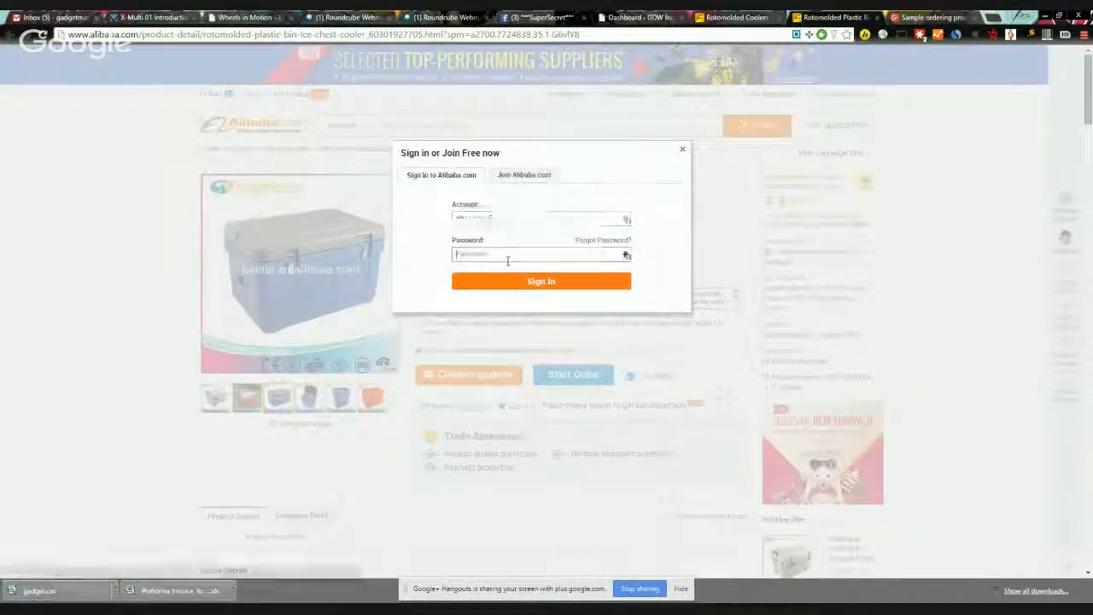
text(•••••••••)
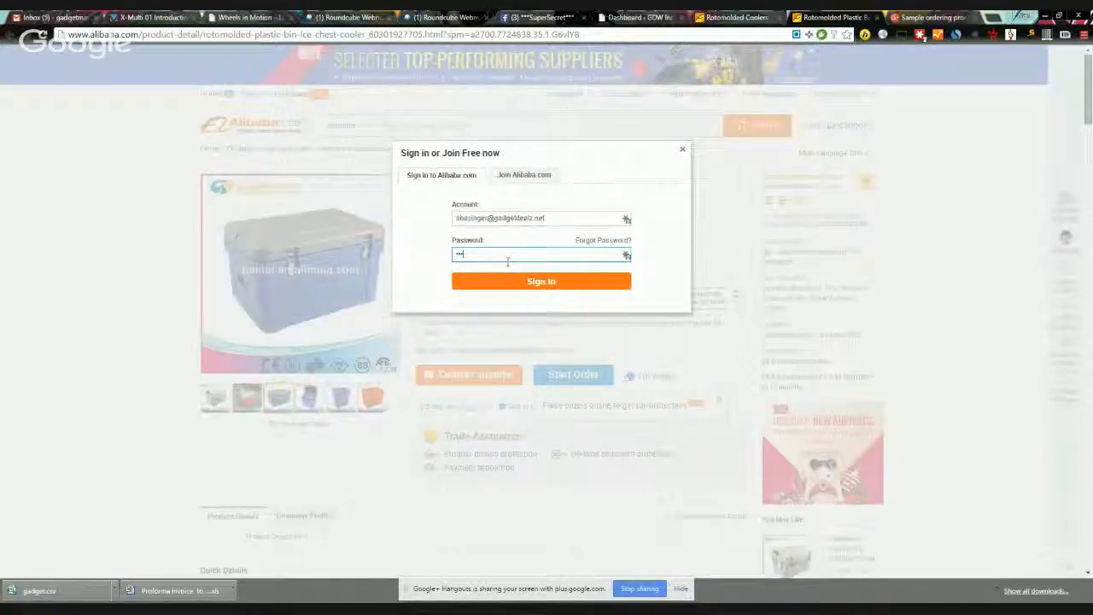
key(Return)
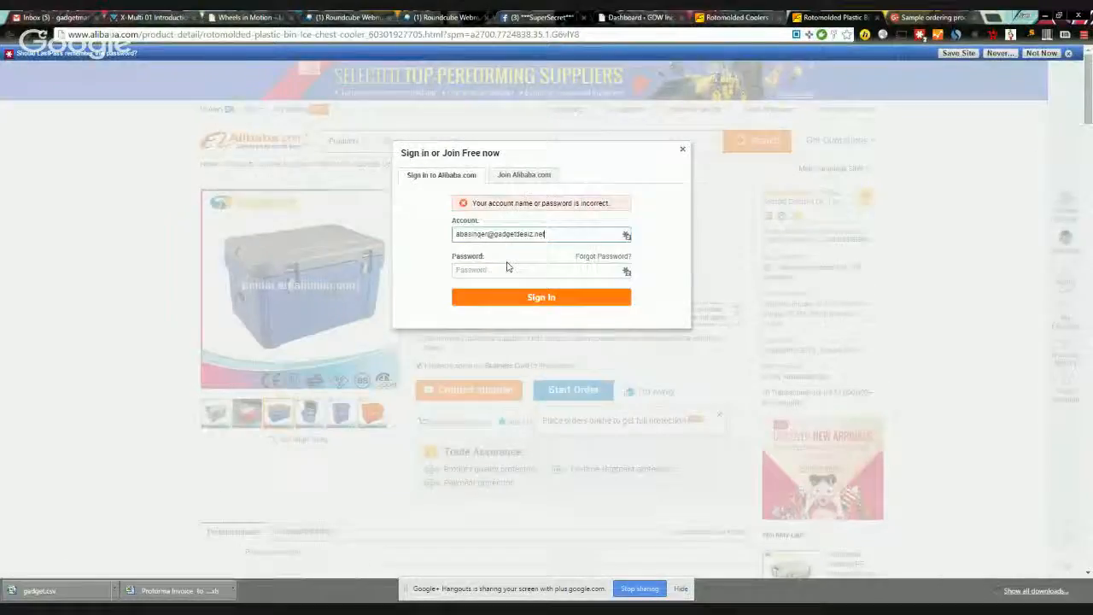
click(503, 272)
text(••••)
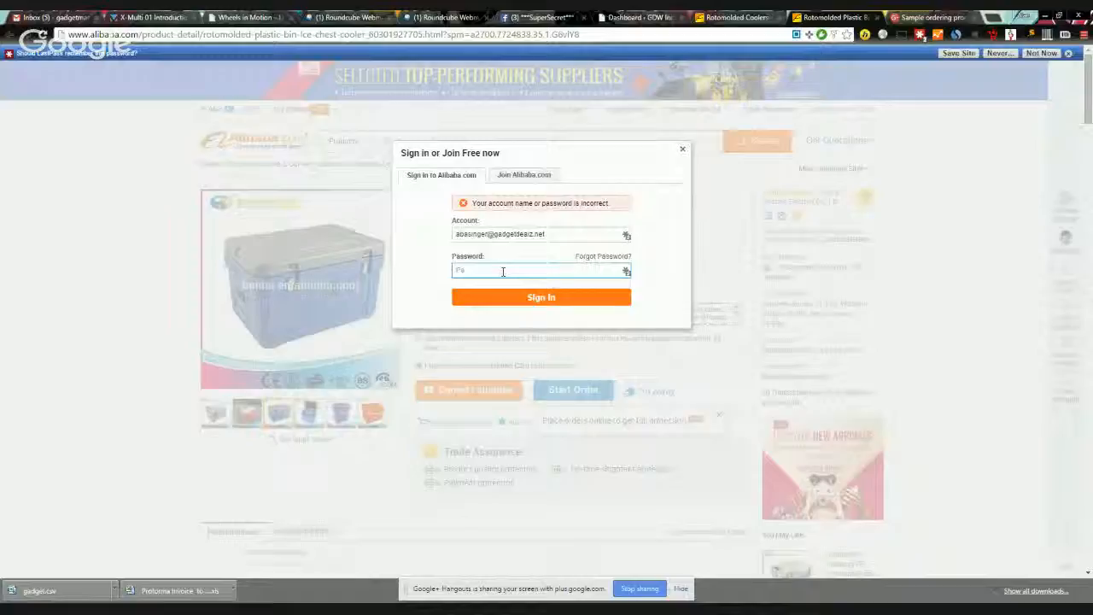
text(•••••)
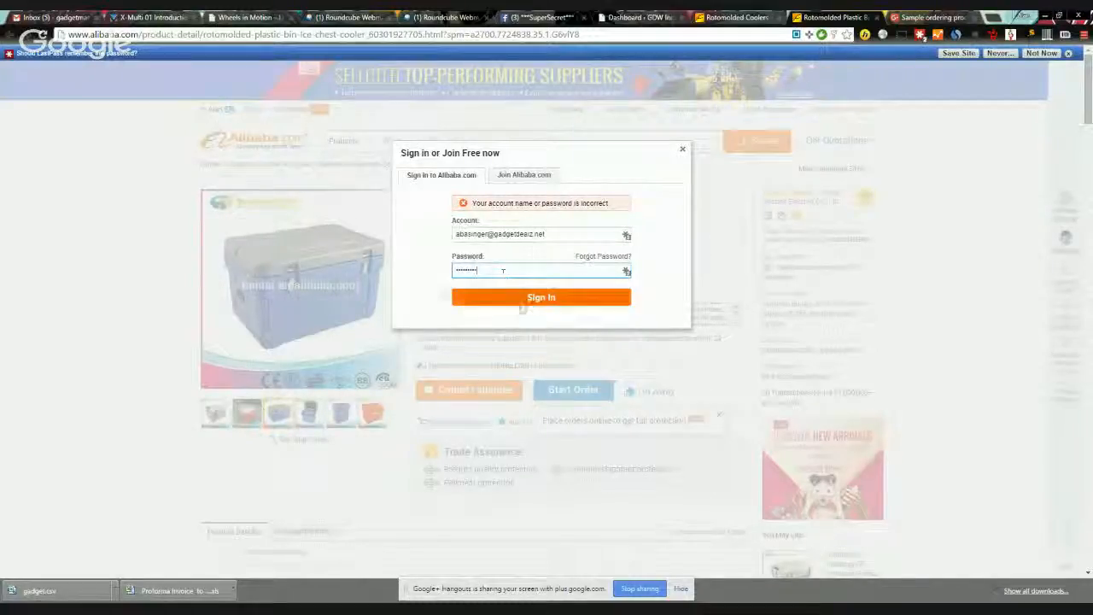
click(522, 299)
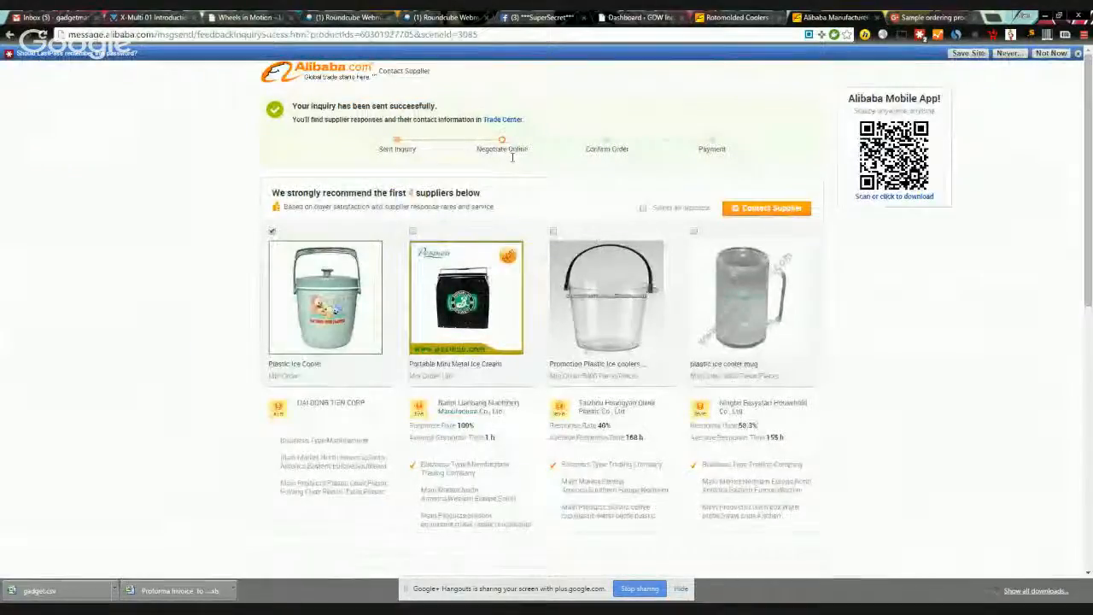
click(1077, 53)
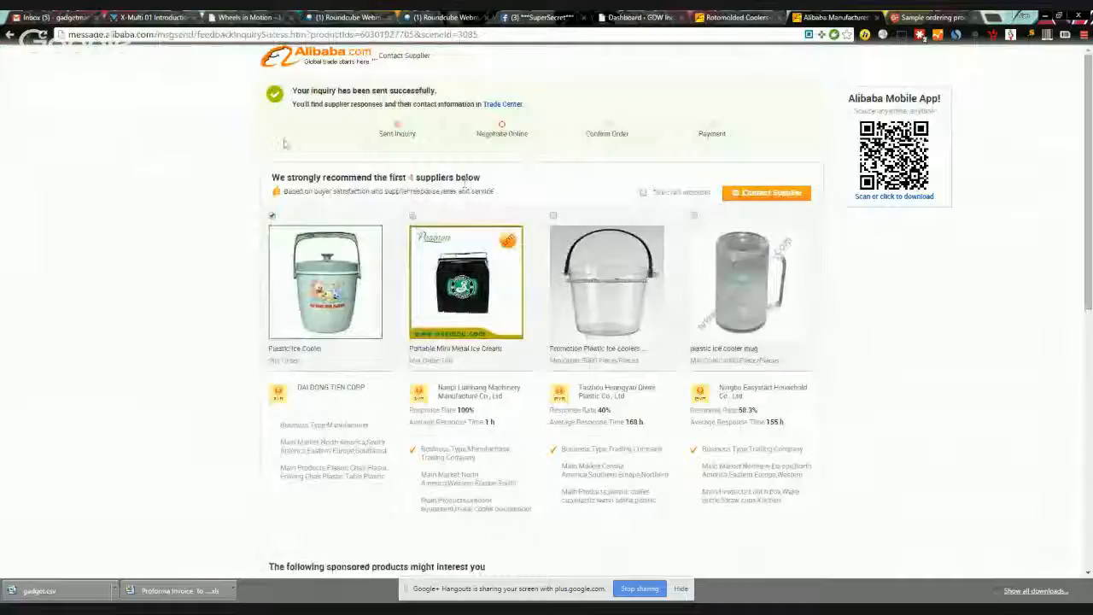
click(333, 60)
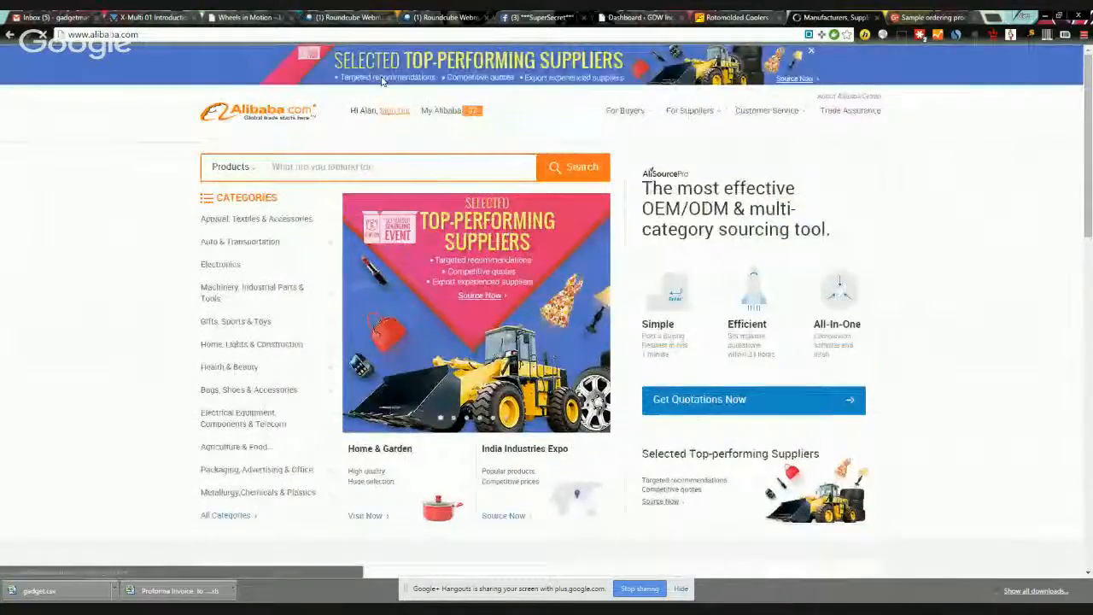
Step: Review the New Quotes on My Buying Requests, then open New Inquiries from the My Alibaba menu
mouse_move(460, 113)
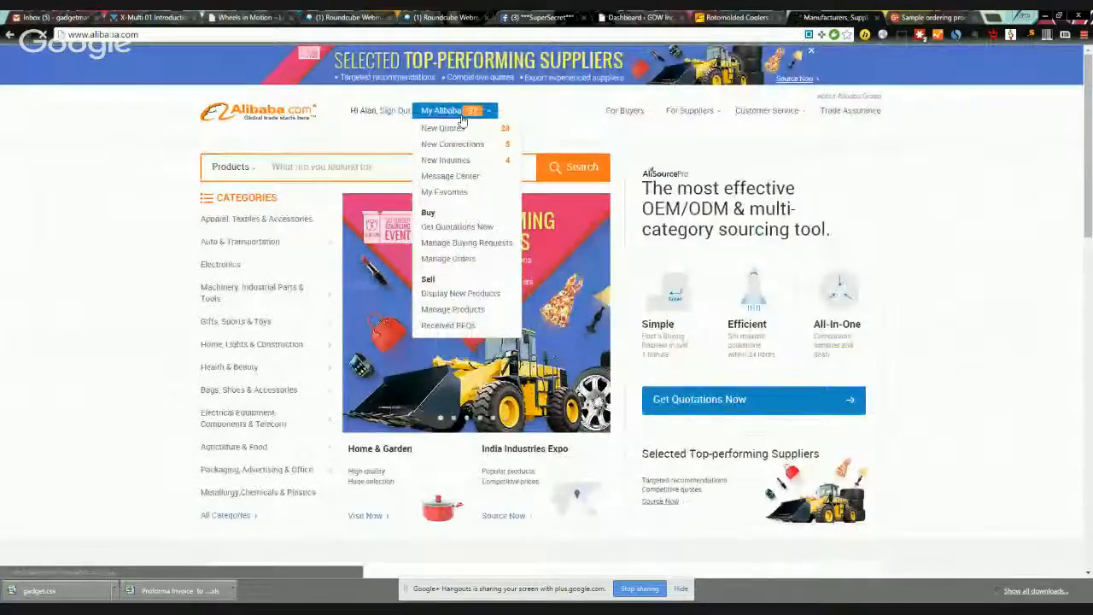
click(445, 128)
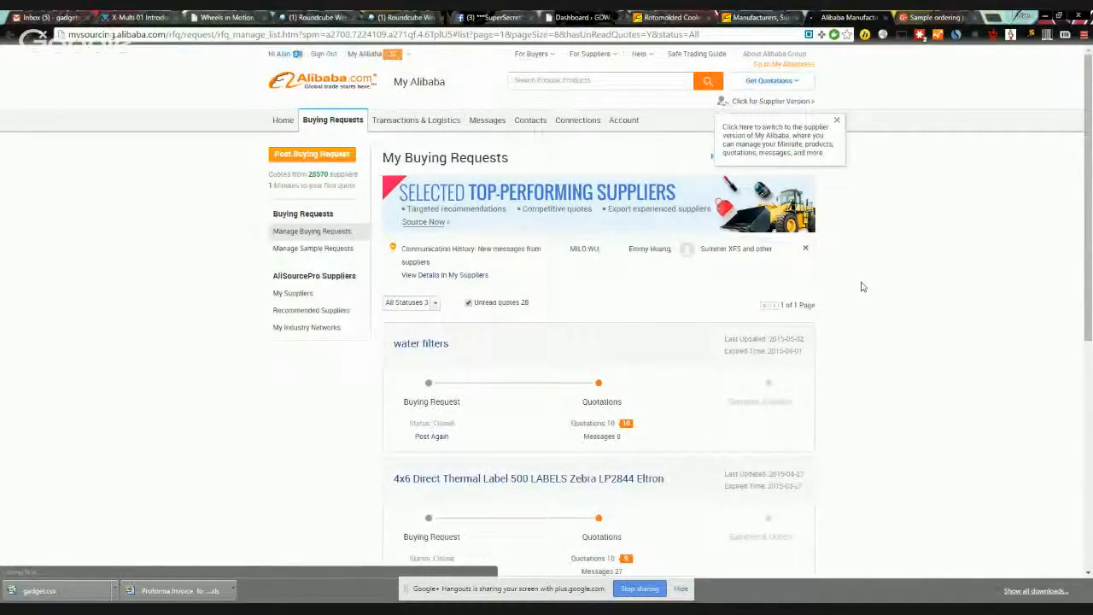
scroll(682, 363, down, 4)
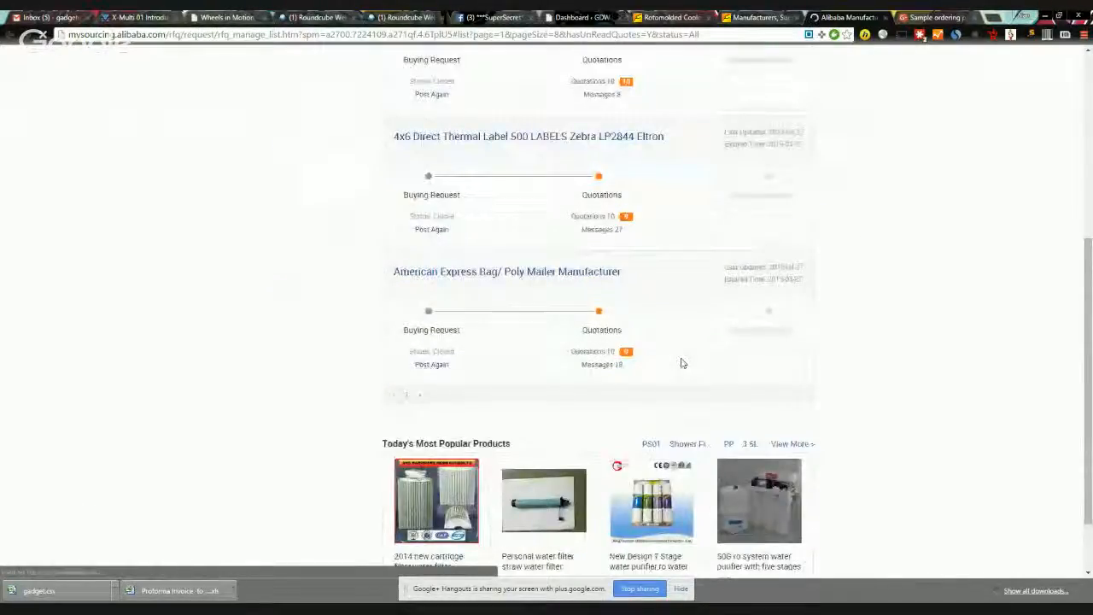
scroll(682, 363, down, 1)
scroll(871, 299, up, 5)
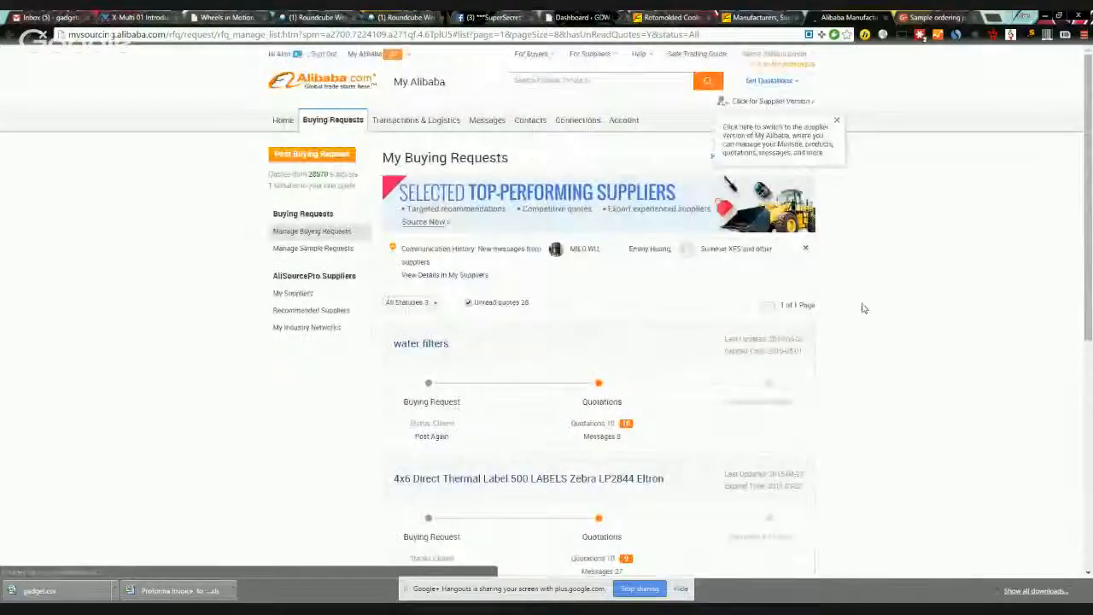
mouse_move(376, 54)
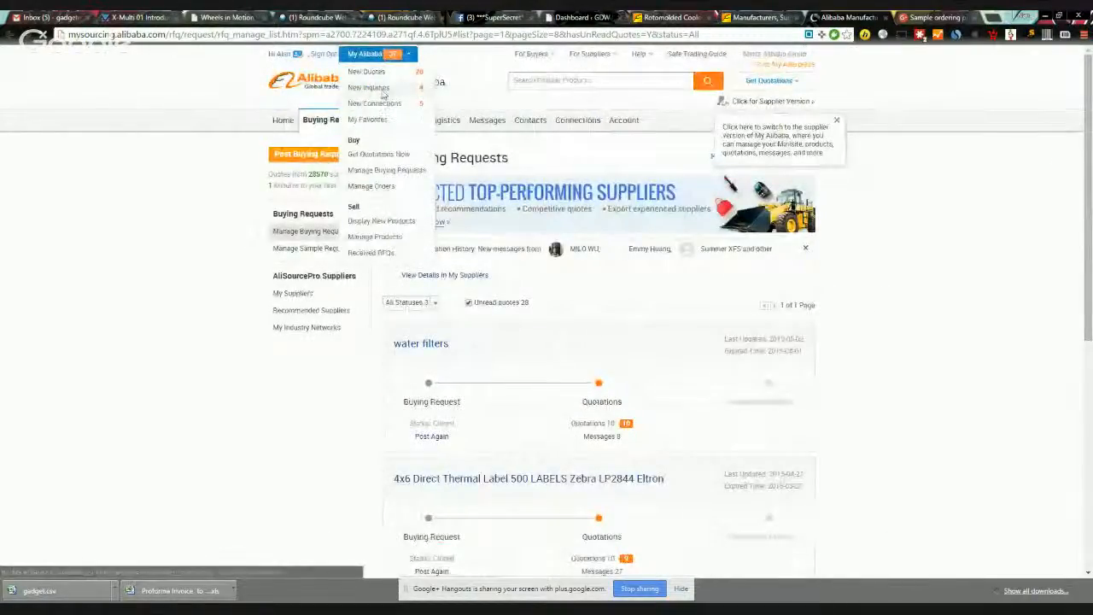
click(383, 93)
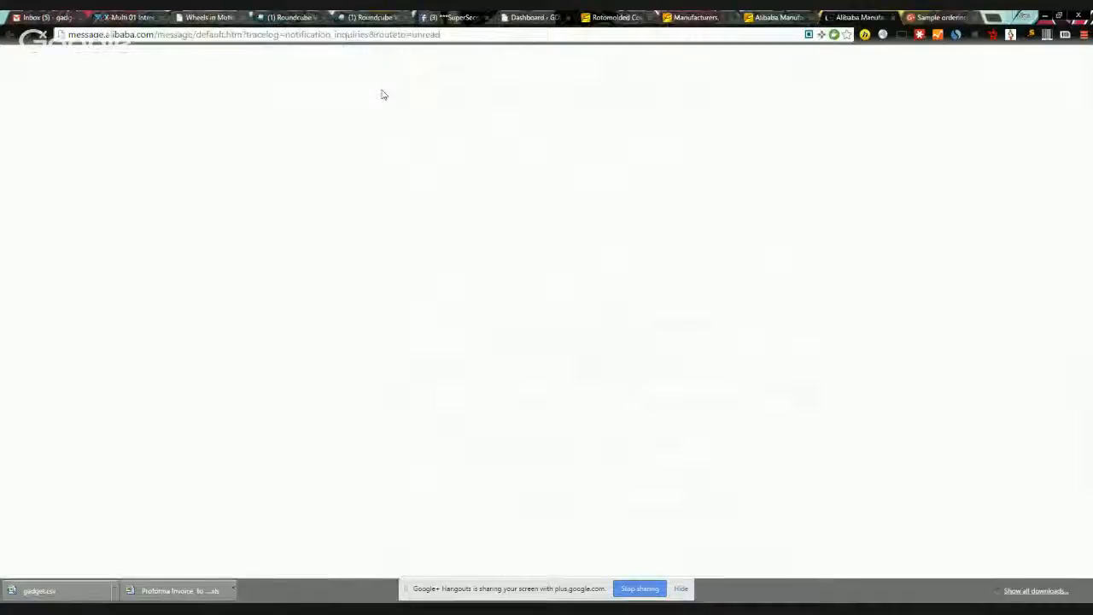
Step: Close the leftover Alibaba tab and open the 'I'm interested in your Ice Bin Cooler' inquiry
middle_click(779, 21)
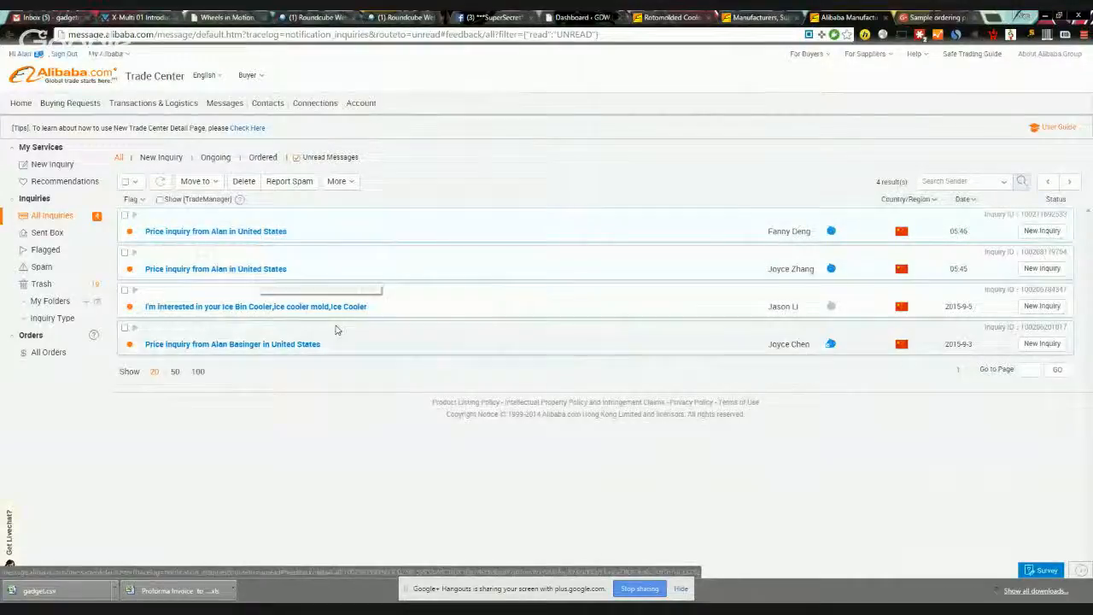
click(328, 311)
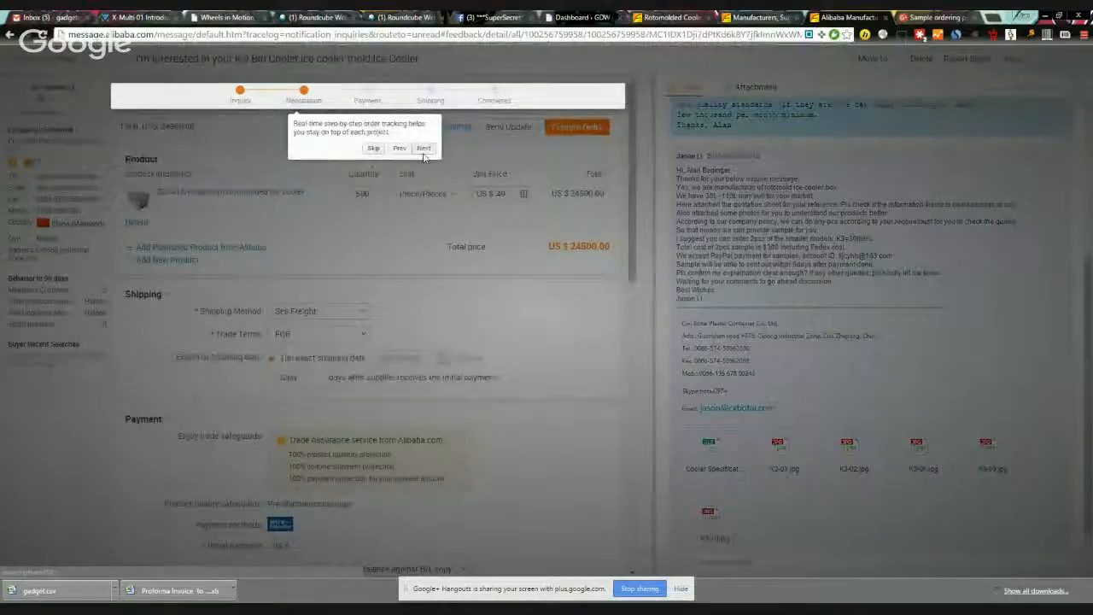
click(422, 149)
click(479, 189)
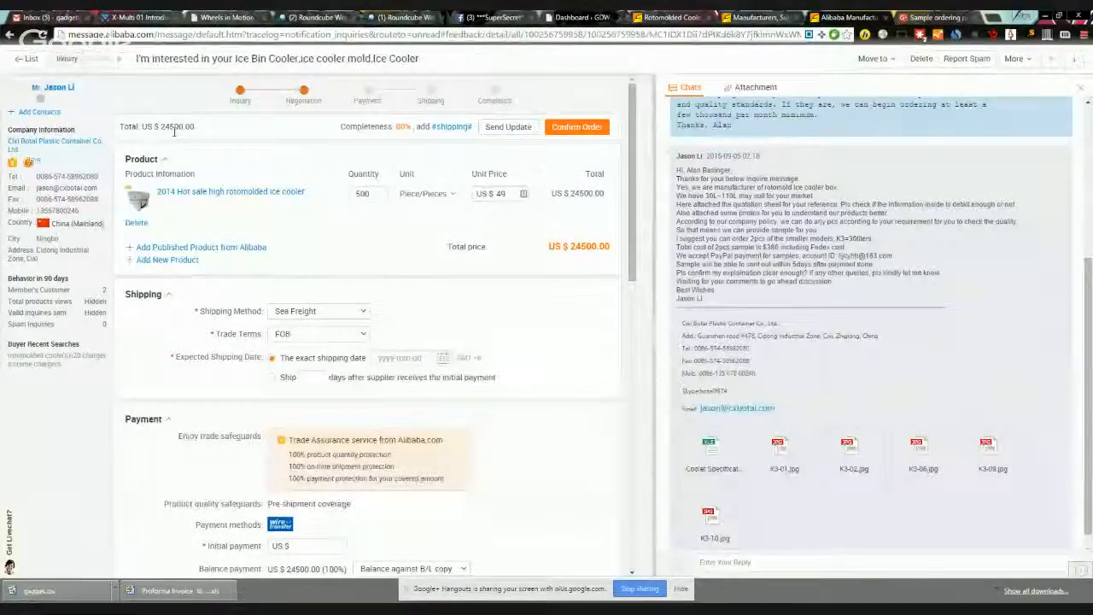
mouse_move(400, 128)
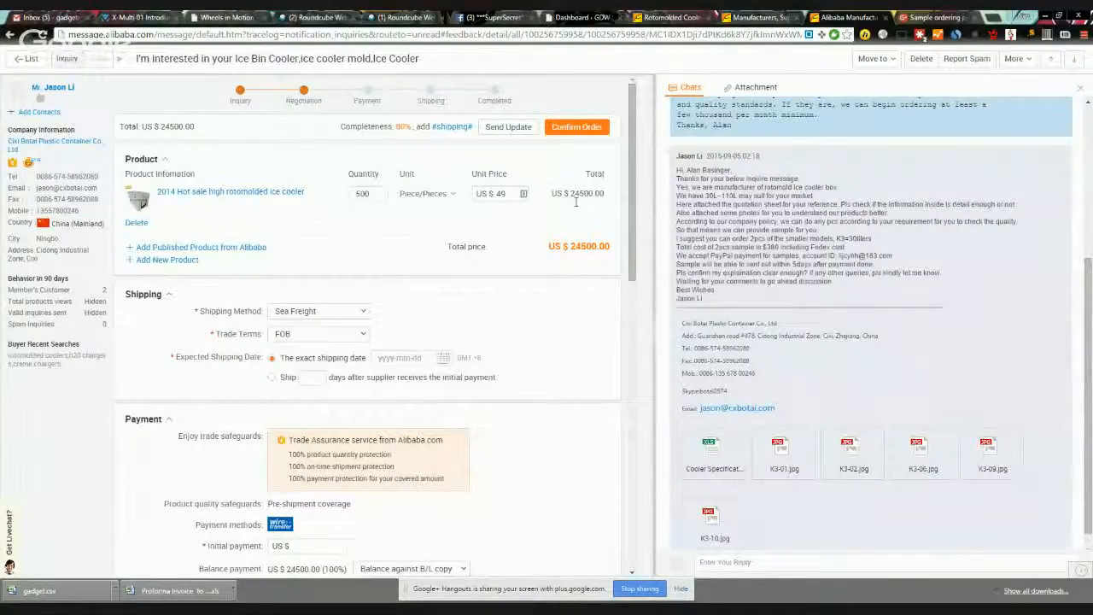
key(super+s)
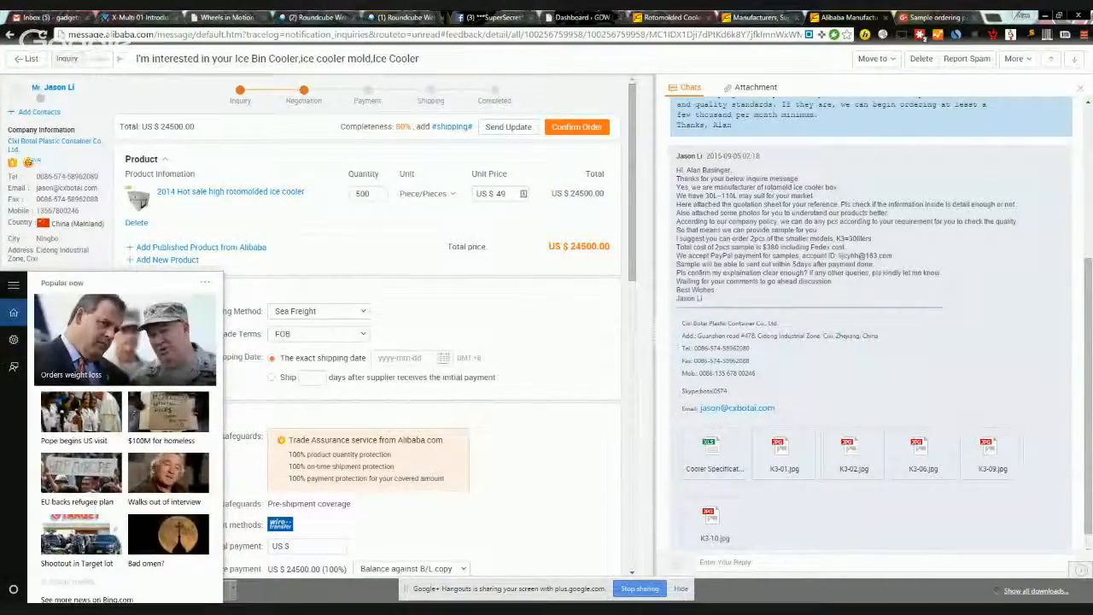
key(Escape)
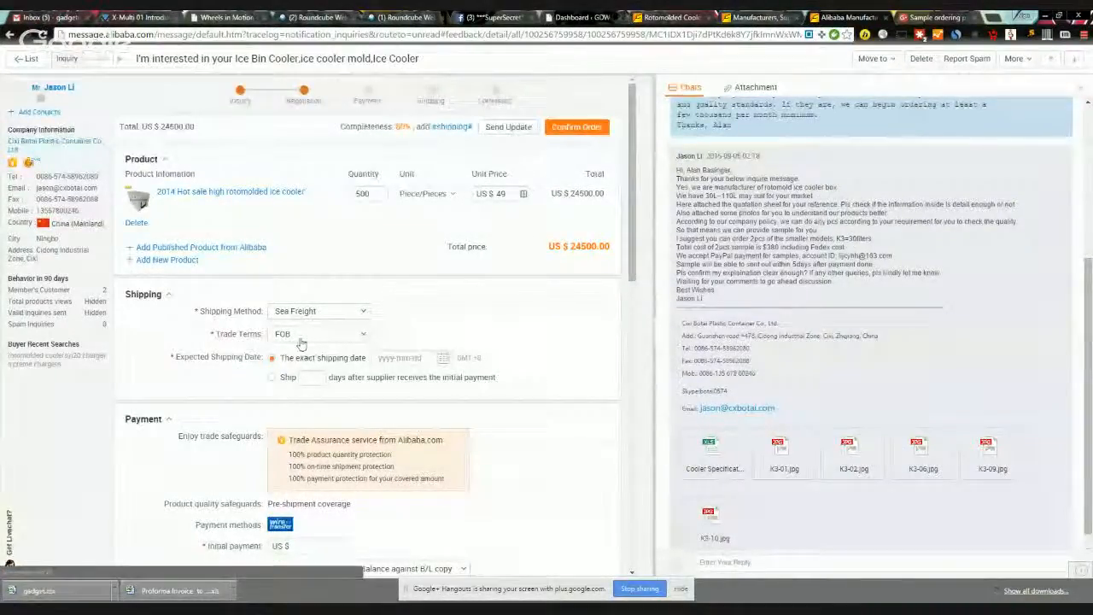
scroll(428, 407, down, 1)
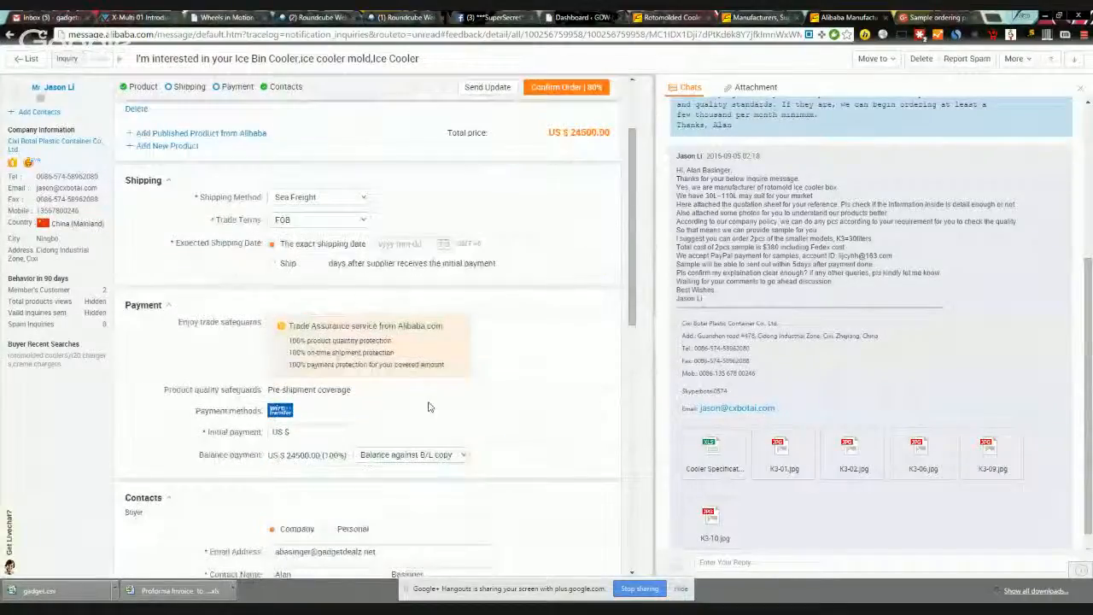
scroll(428, 407, down, 4)
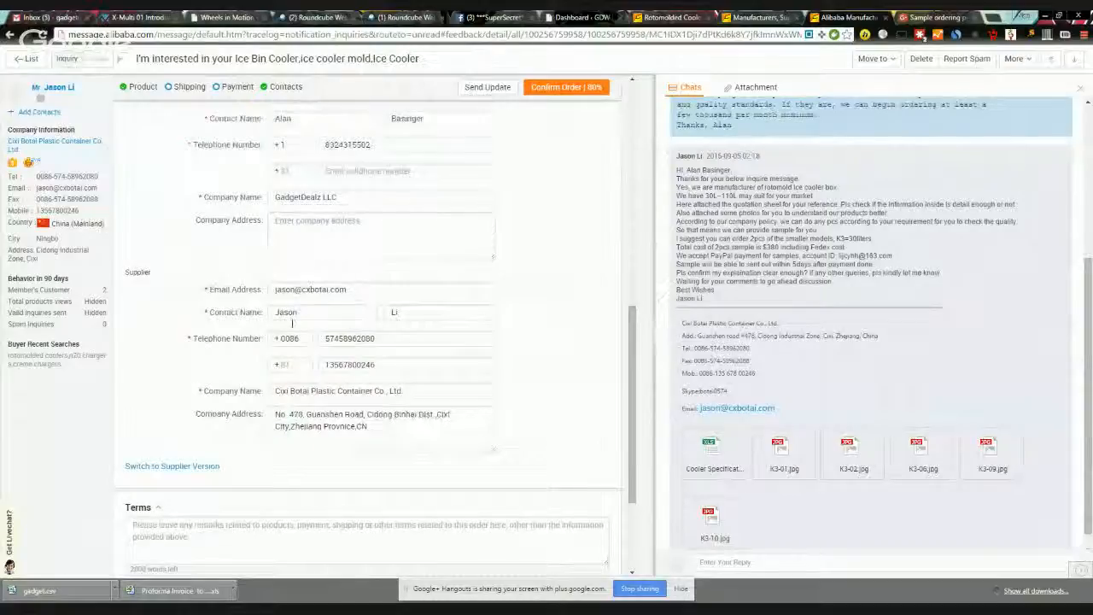
scroll(360, 411, down, 2)
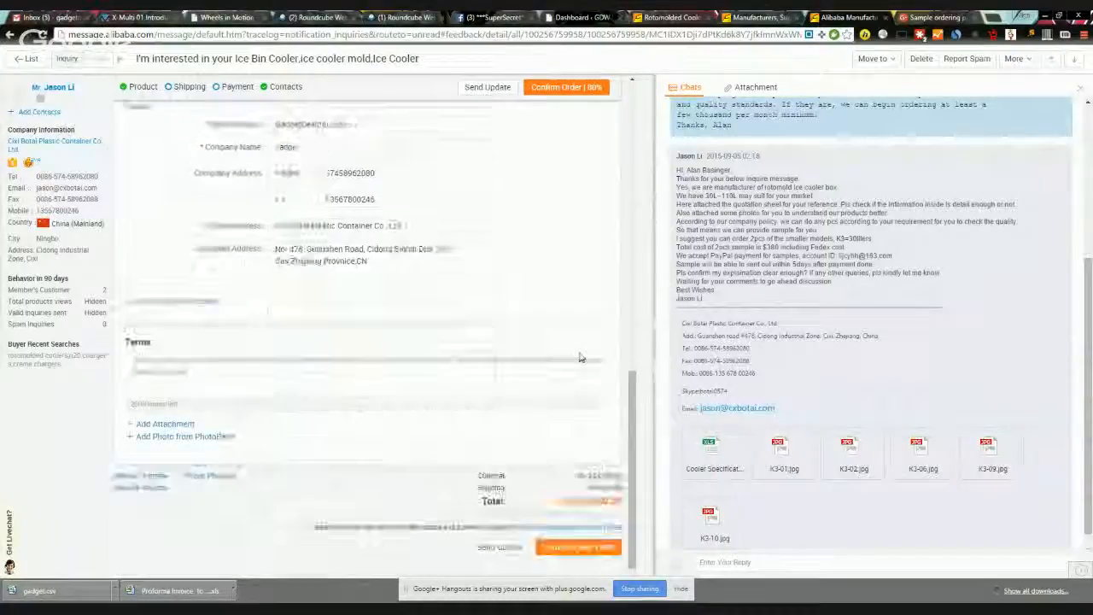
triple_click(384, 226)
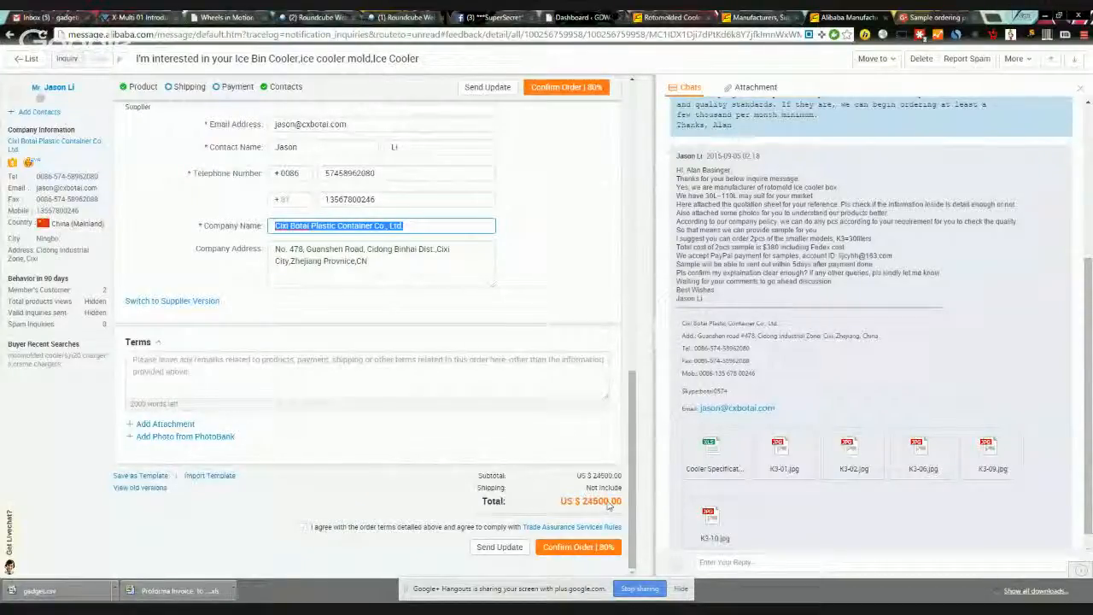
scroll(608, 505, up, 9)
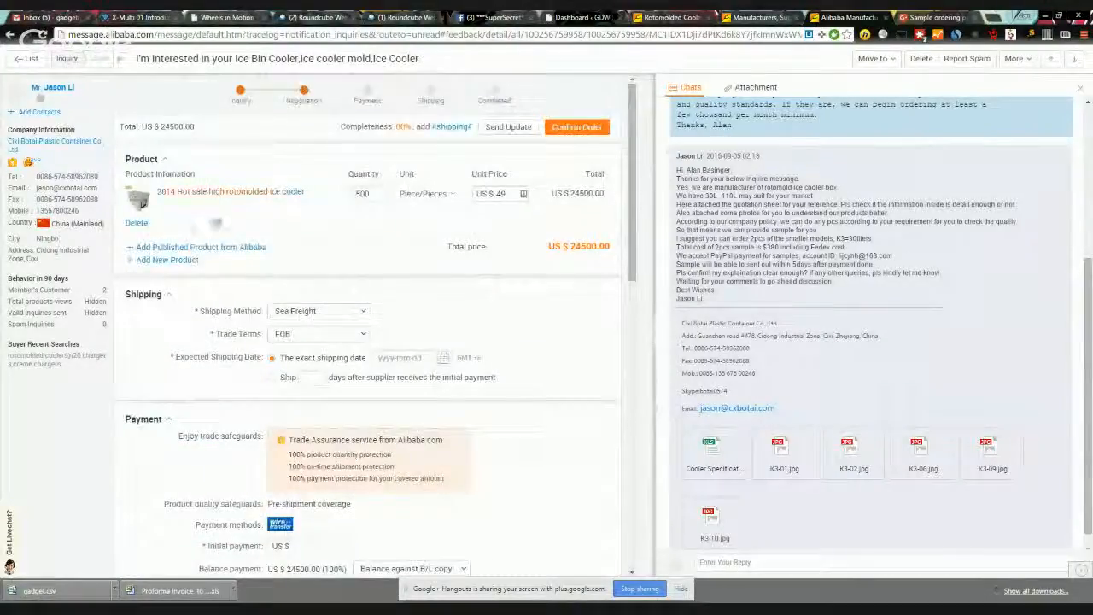
click(183, 193)
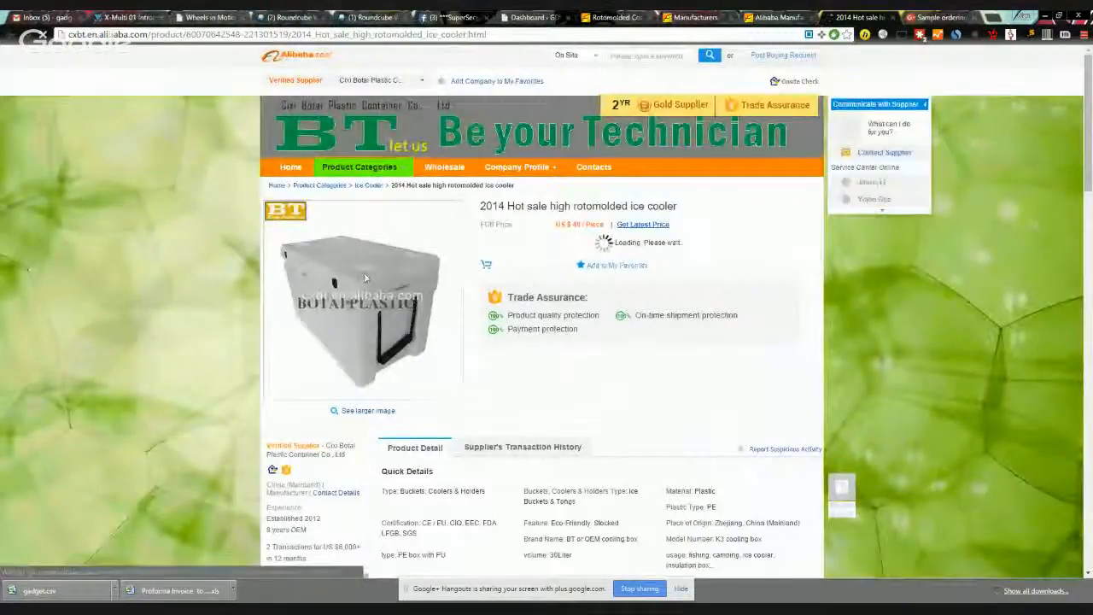
mouse_move(395, 295)
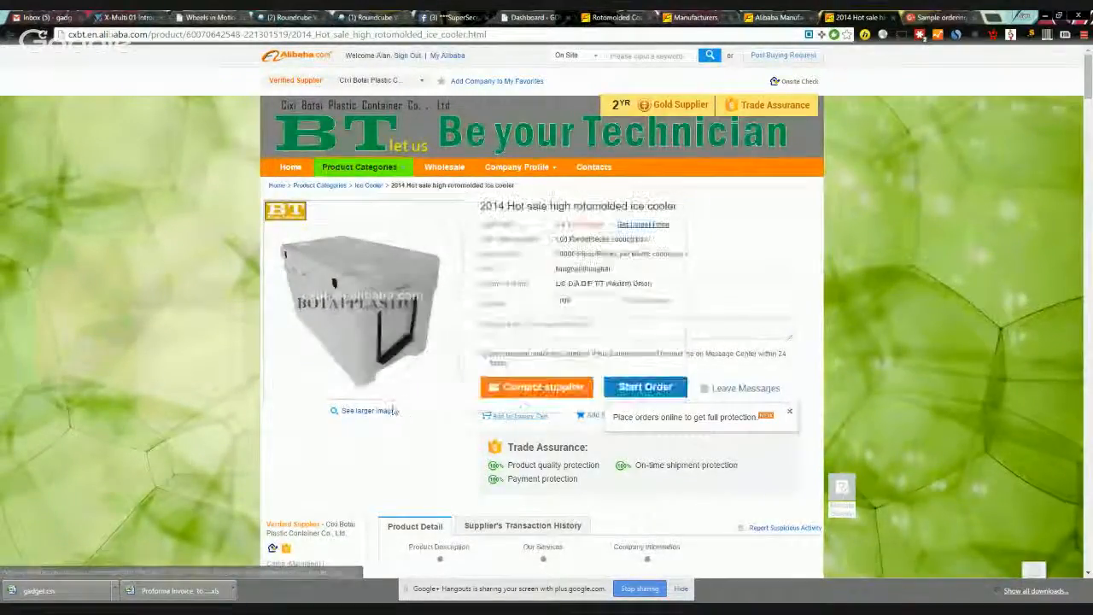
scroll(407, 361, down, 3)
scroll(407, 361, down, 10)
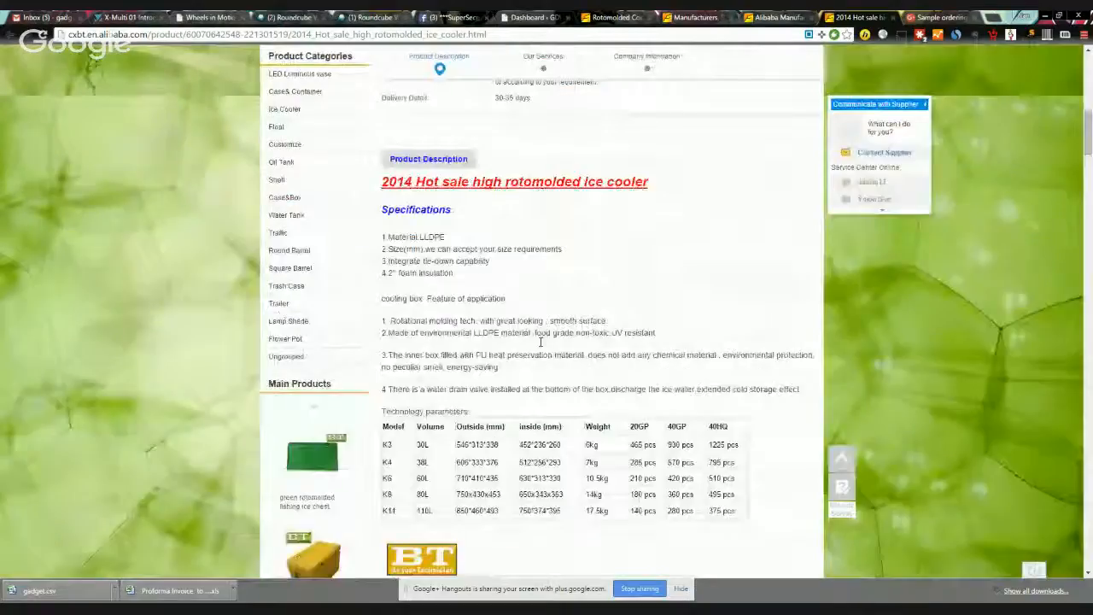
scroll(540, 346, down, 3)
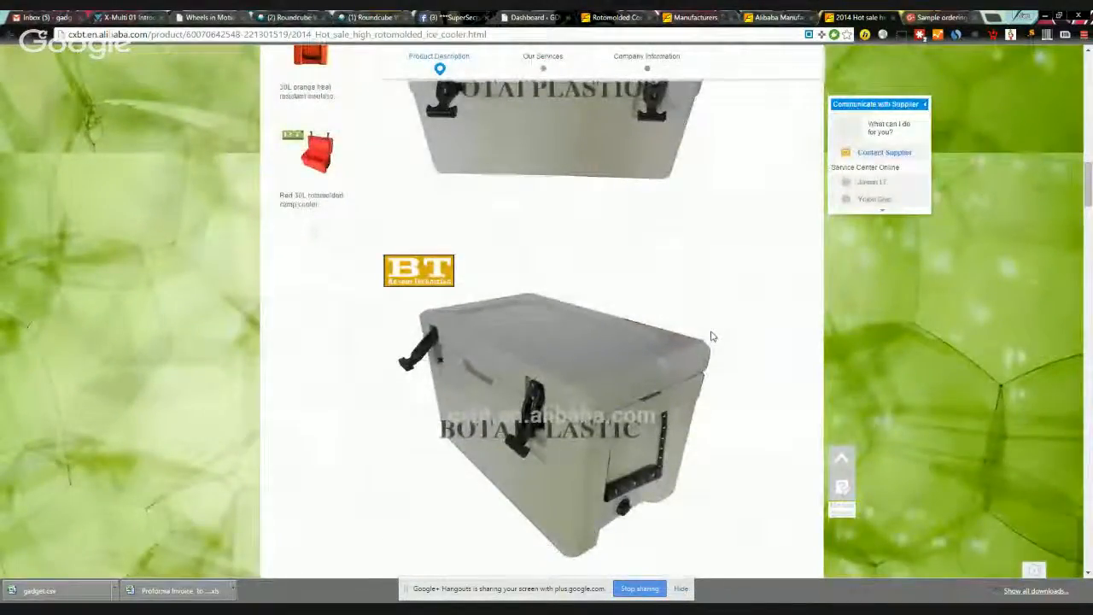
scroll(709, 335, up, 1)
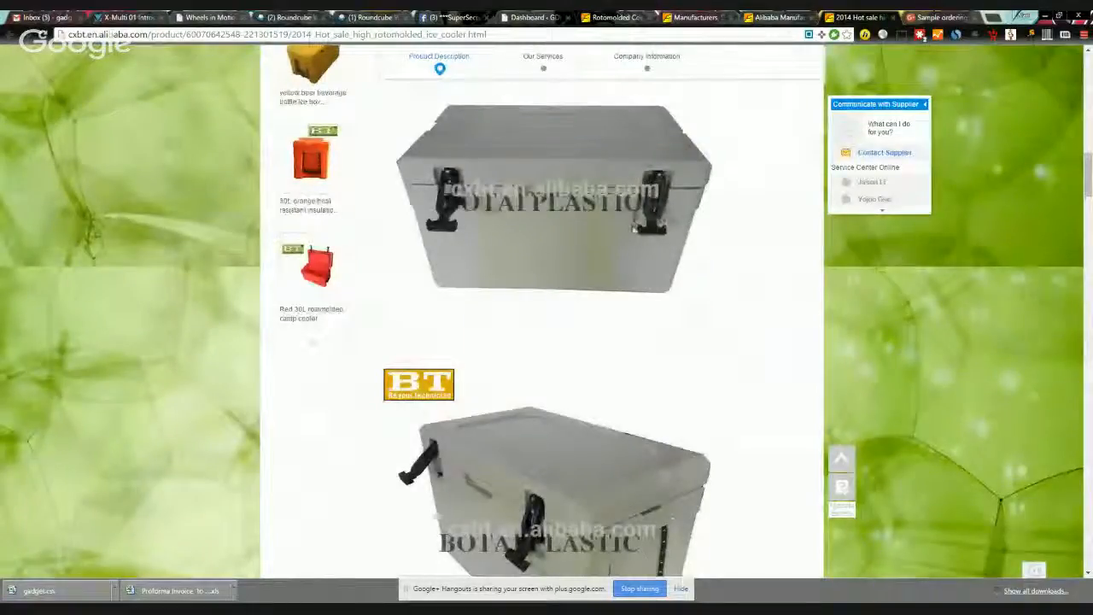
scroll(658, 282, down, 3)
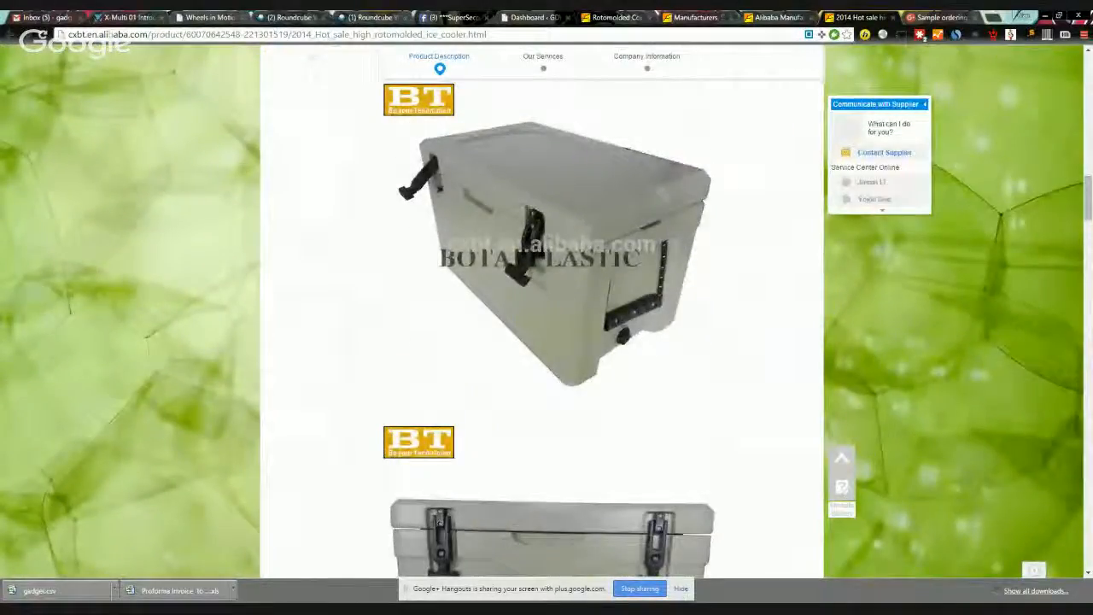
scroll(657, 338, down, 4)
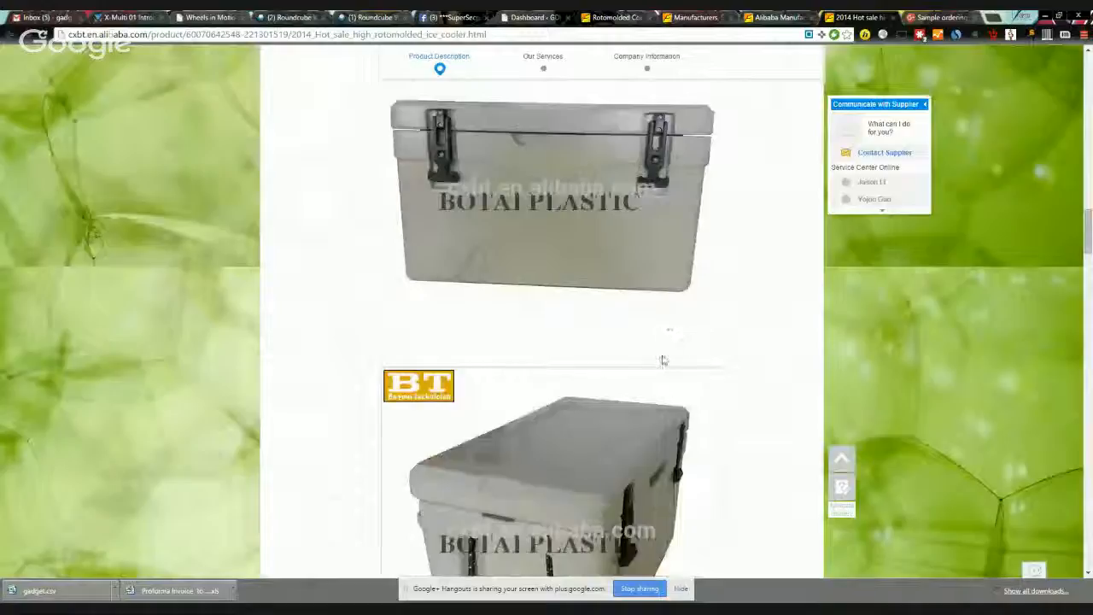
scroll(665, 357, down, 3)
scroll(665, 350, down, 3)
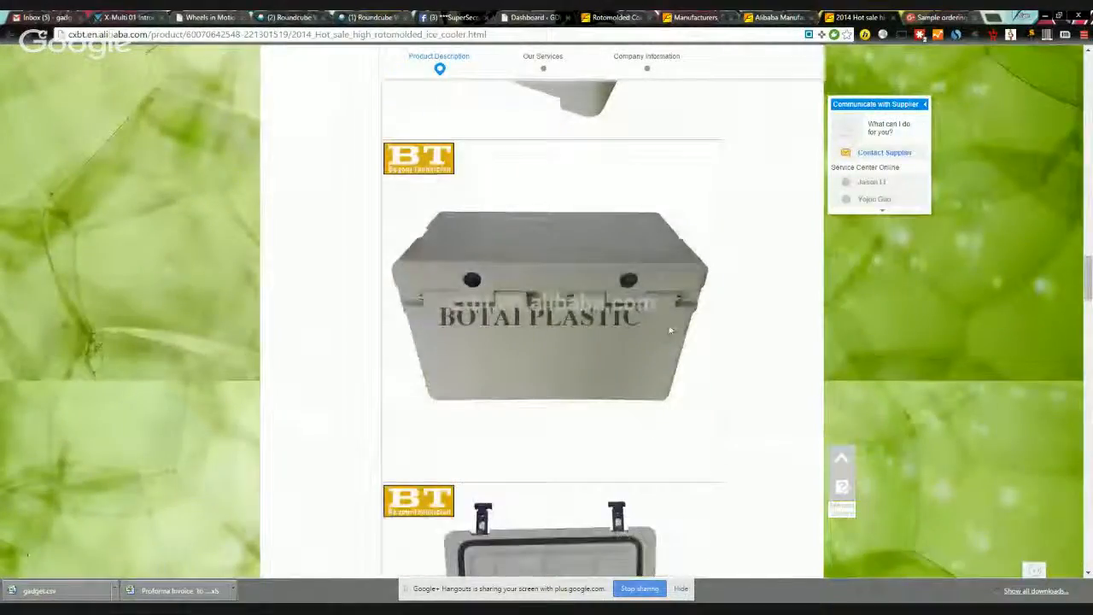
scroll(665, 325, down, 4)
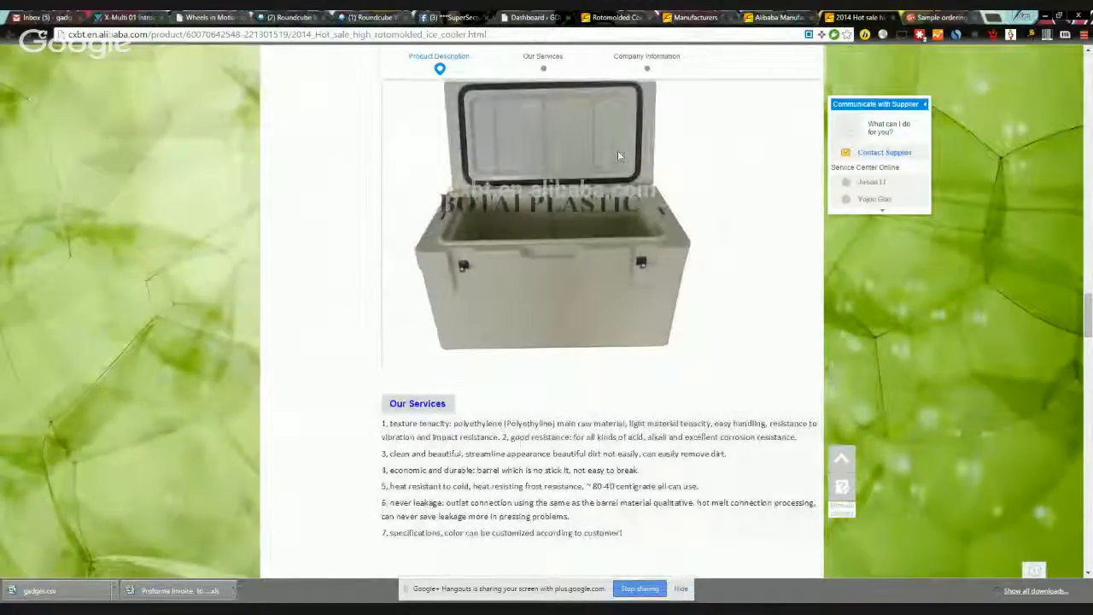
scroll(646, 293, down, 5)
scroll(693, 296, down, 3)
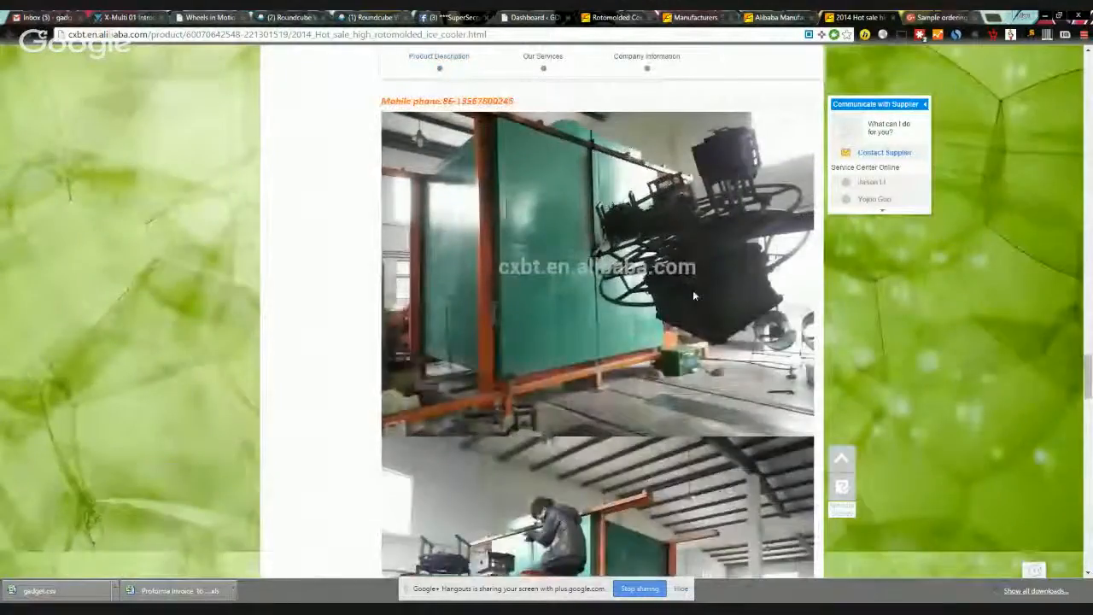
scroll(691, 286, down, 10)
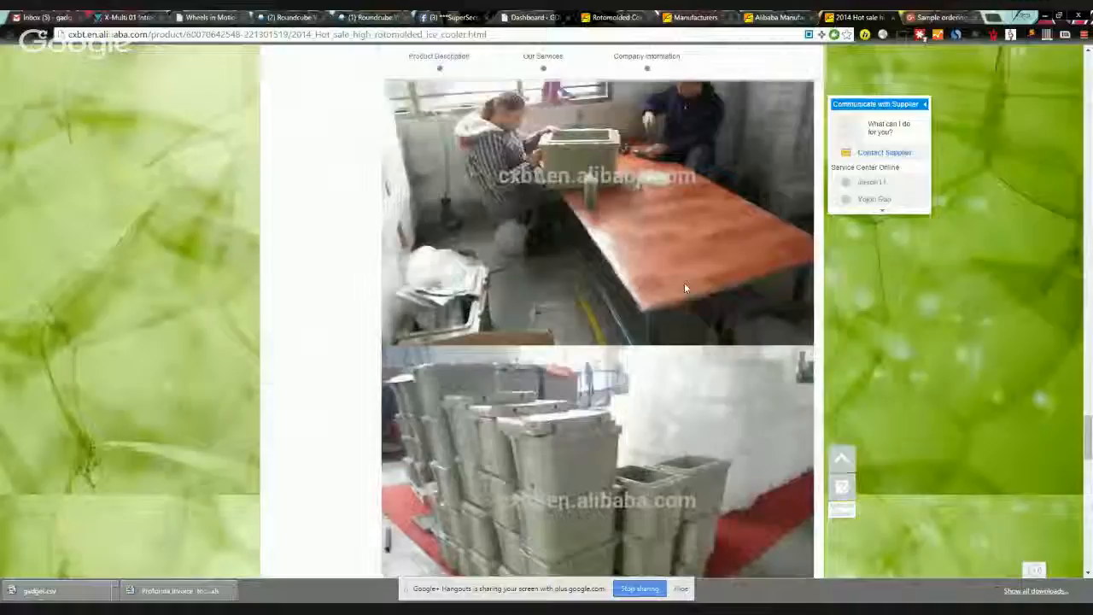
scroll(683, 284, up, 2)
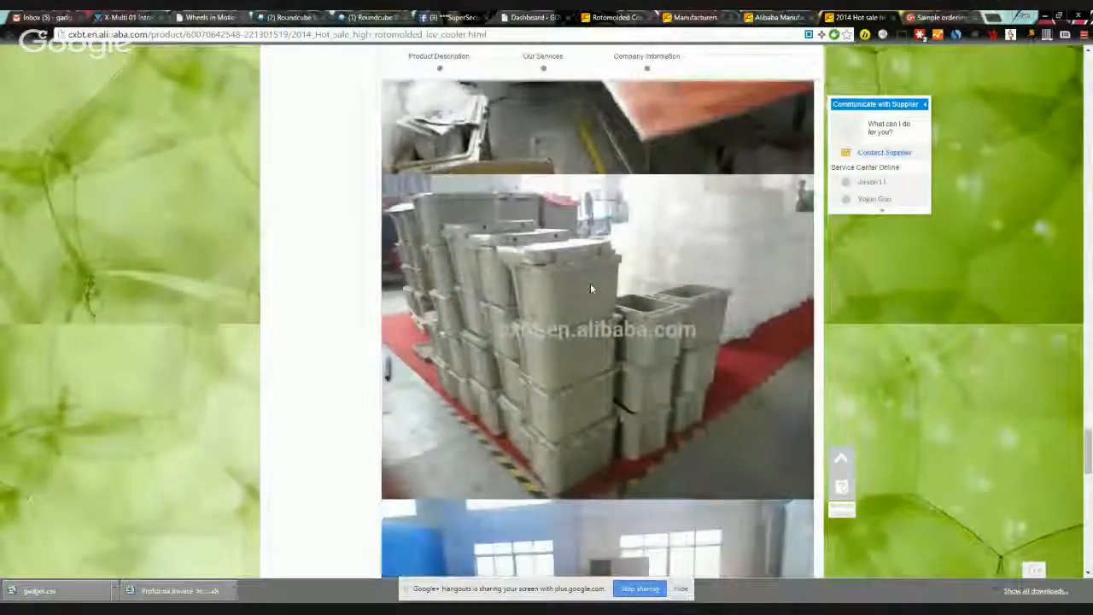
scroll(673, 296, down, 5)
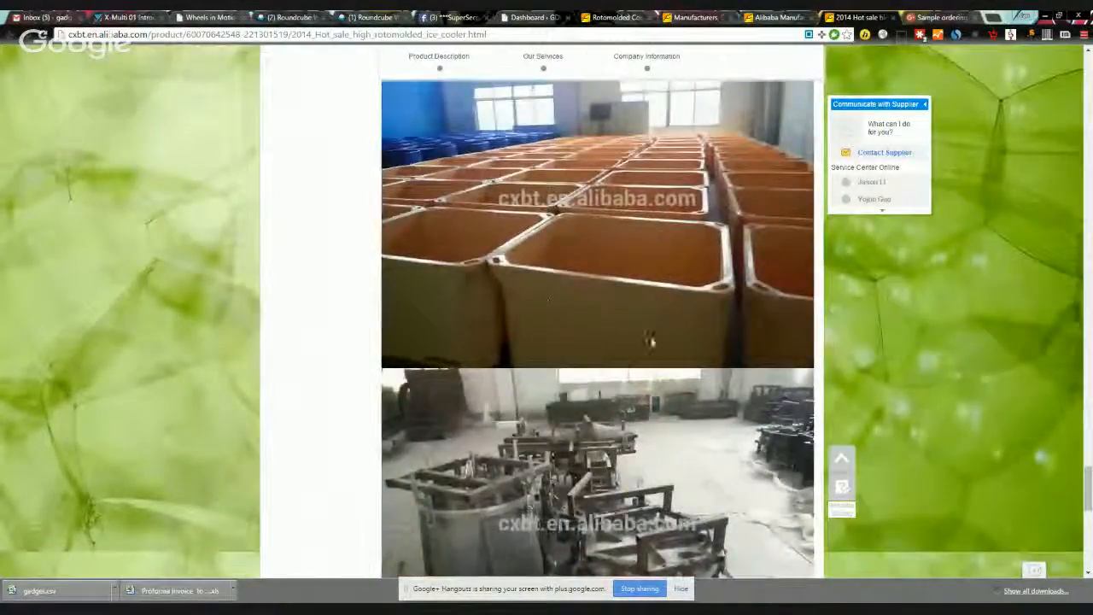
scroll(739, 329, down, 5)
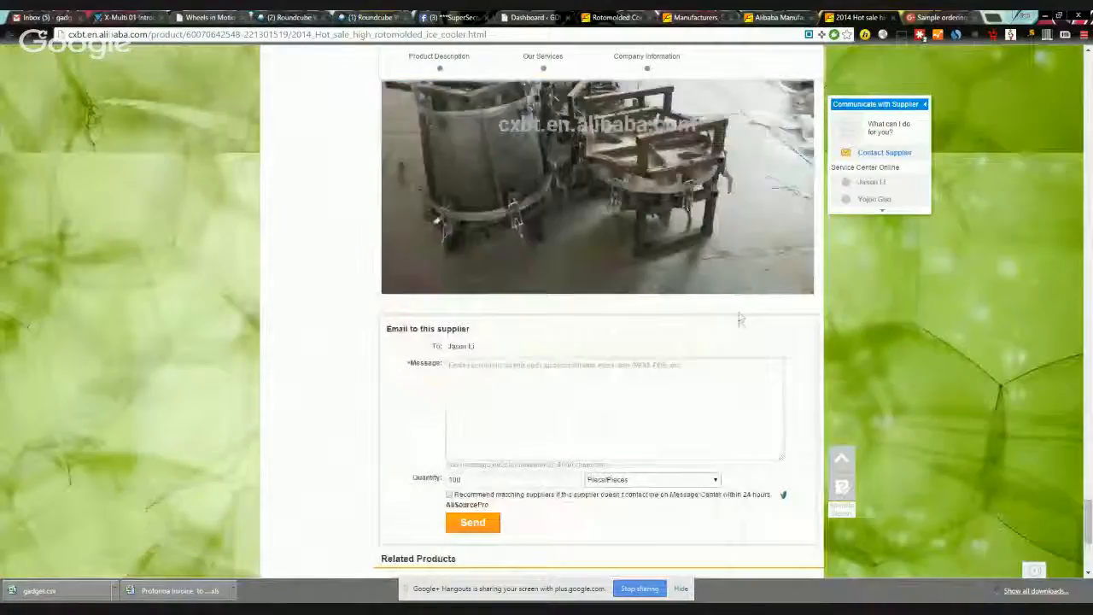
scroll(630, 268, up, 1)
scroll(630, 268, down, 5)
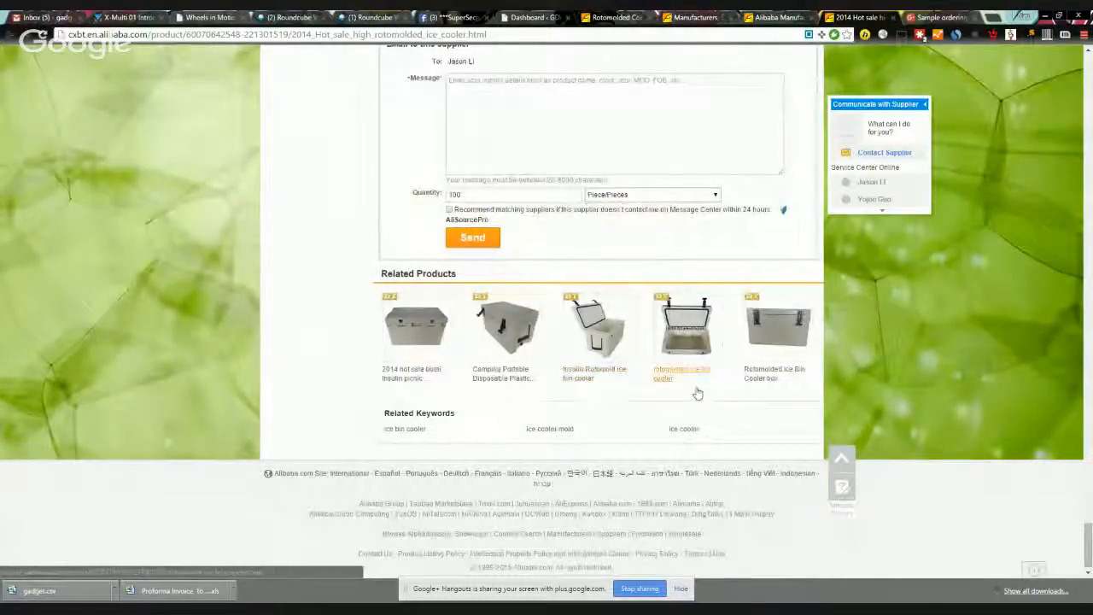
scroll(746, 388, up, 10)
scroll(746, 392, up, 15)
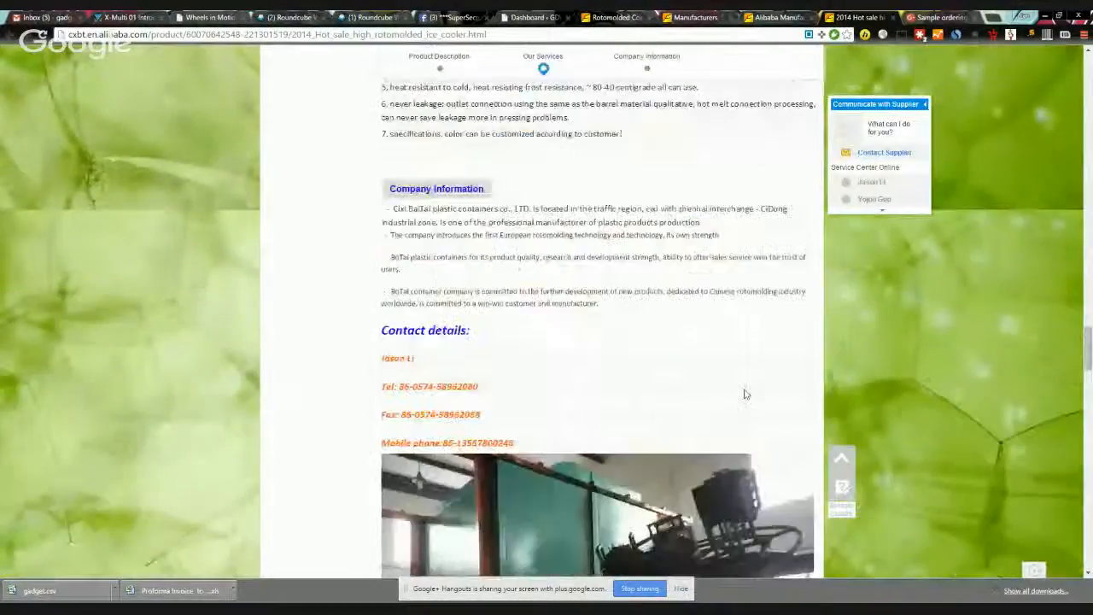
click(893, 18)
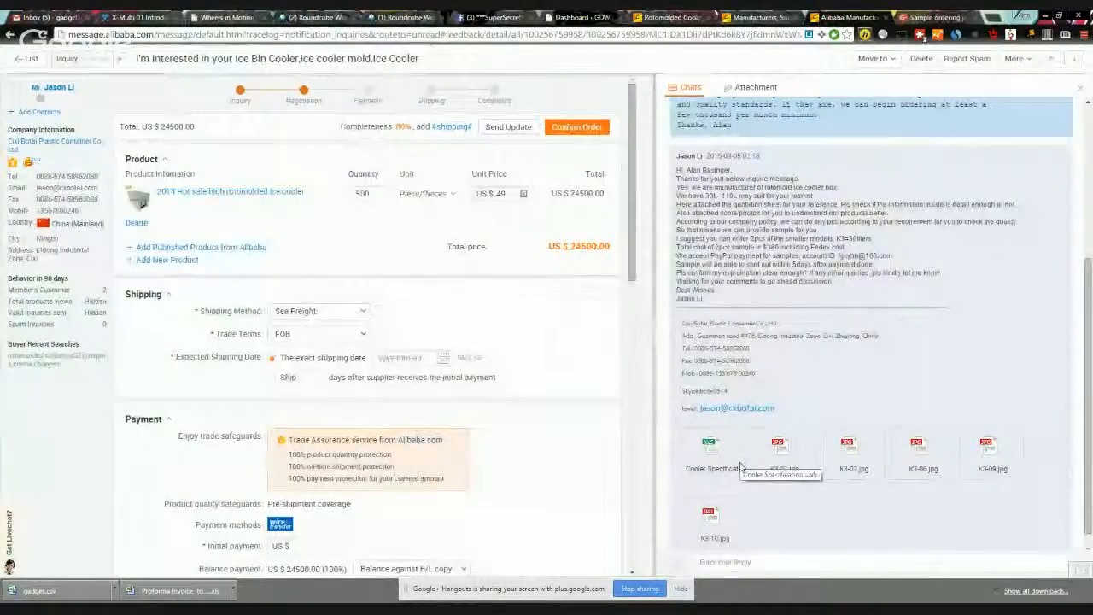
Step: Download the Cooler Specification.xls attachment and the K3-01.jpg photo from the chat
click(708, 452)
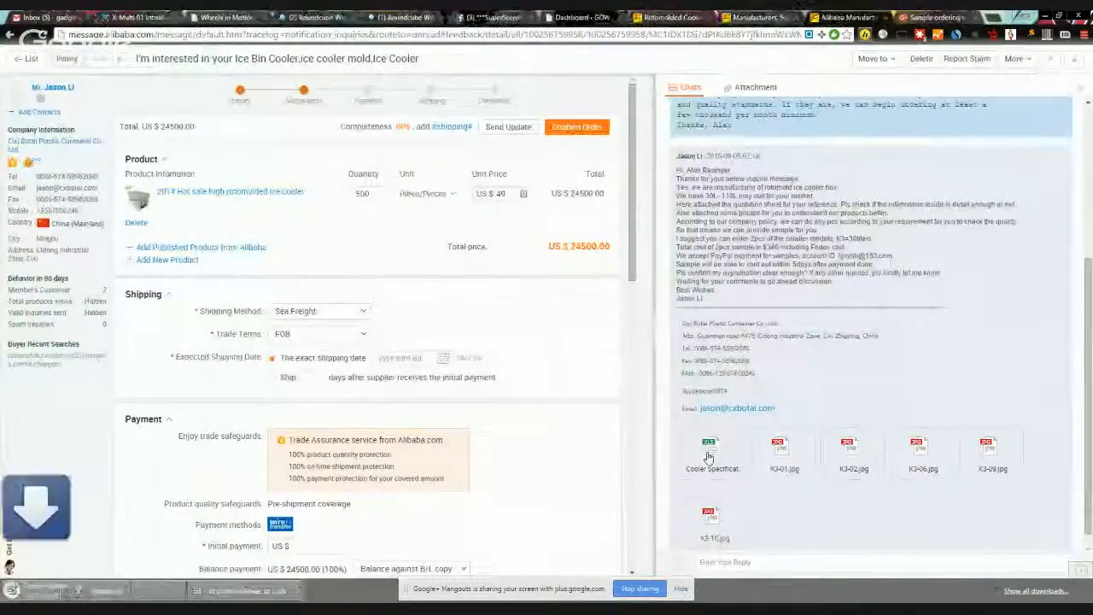
click(778, 456)
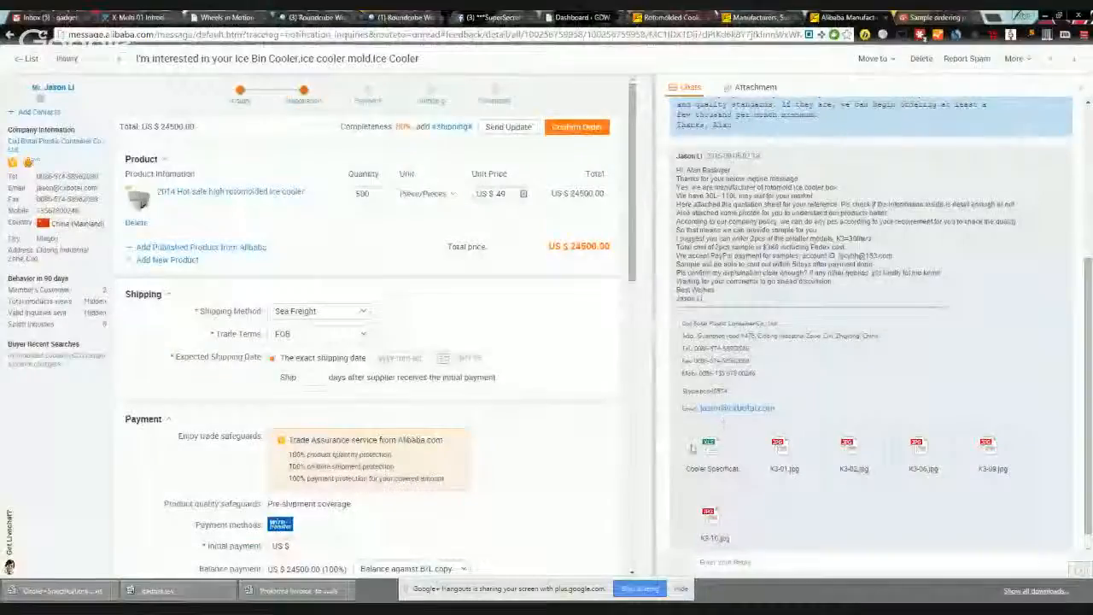
Step: Greet the supplier by name, thank them for the roto mold cooler info, and request 30l samples to test
click(726, 562)
scroll(700, 213, up, 3)
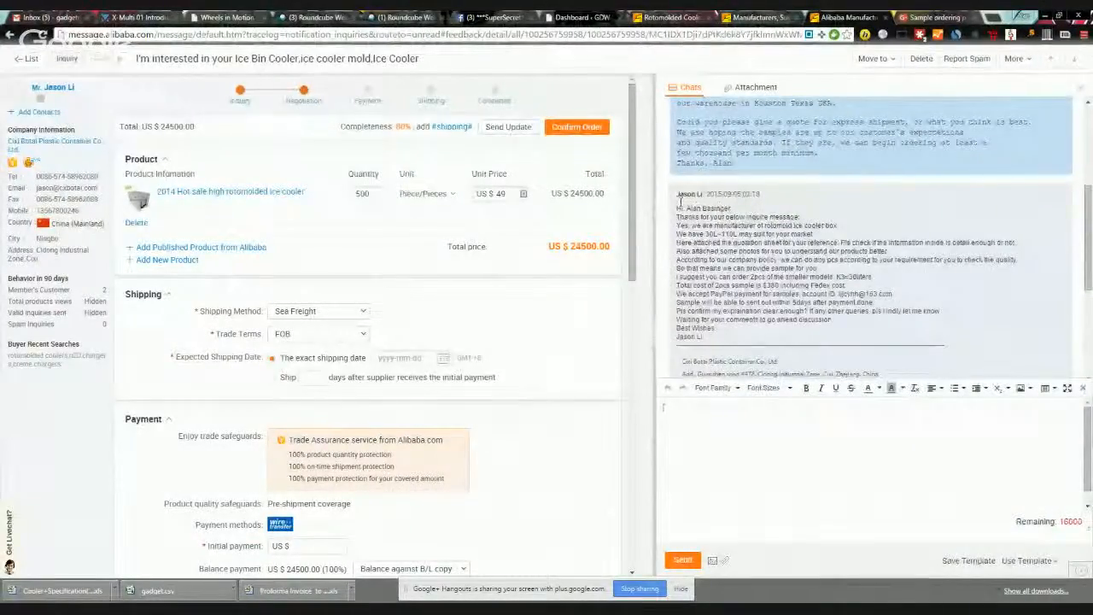
text(Jason,)
key(Return)
text(Th)
text(ank you ver)
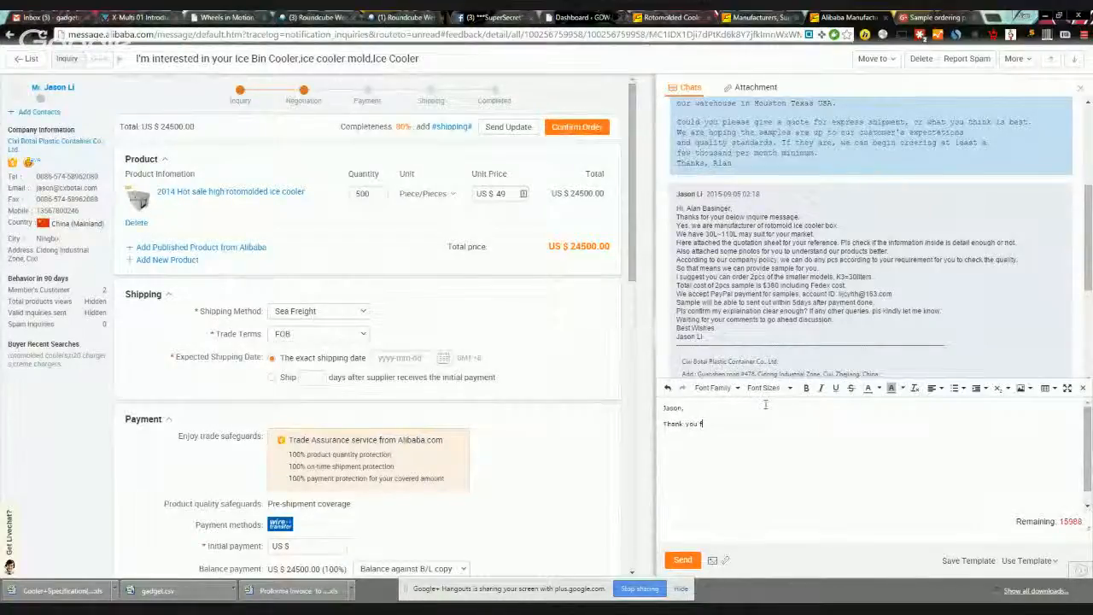
text(y much for your information on the roto mo)
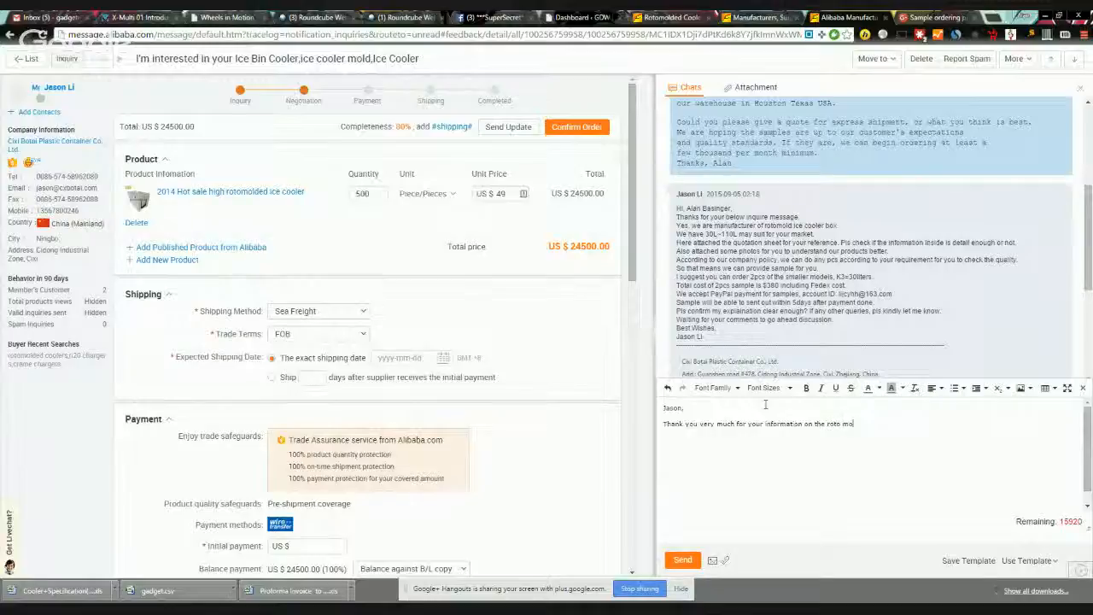
text(ld cooler product you make)
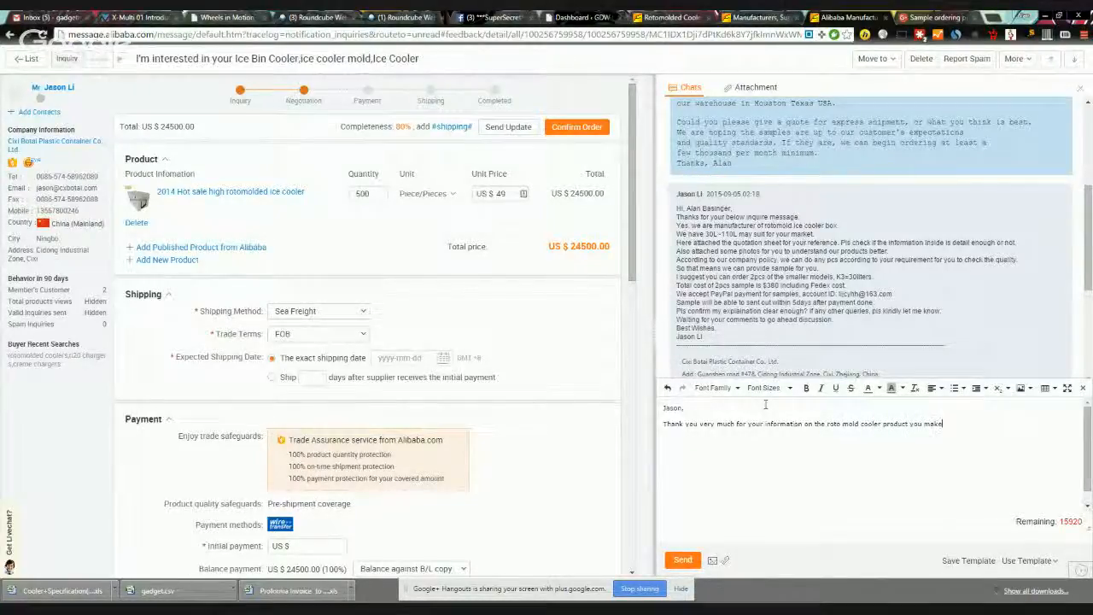
text(. The quality looks to be very good we would lik)
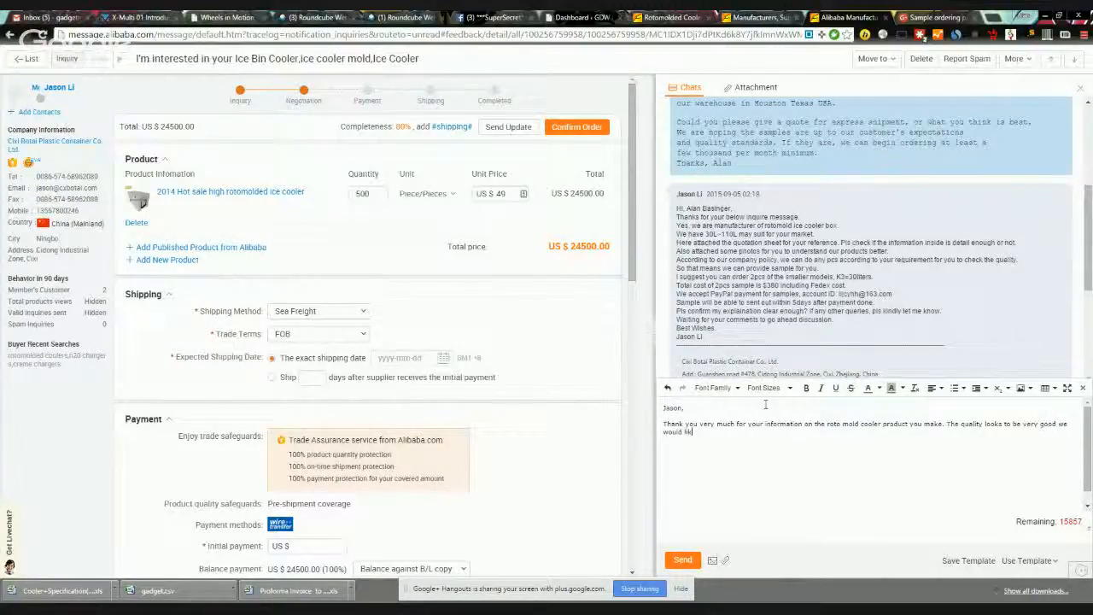
text(e to move forwards)
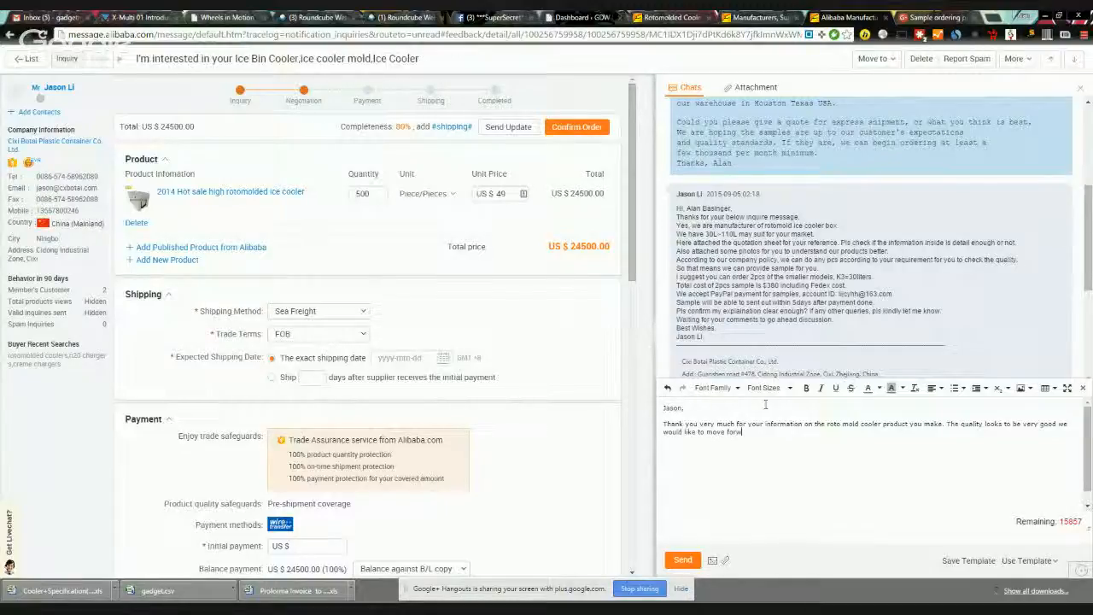
text(with ordering a )
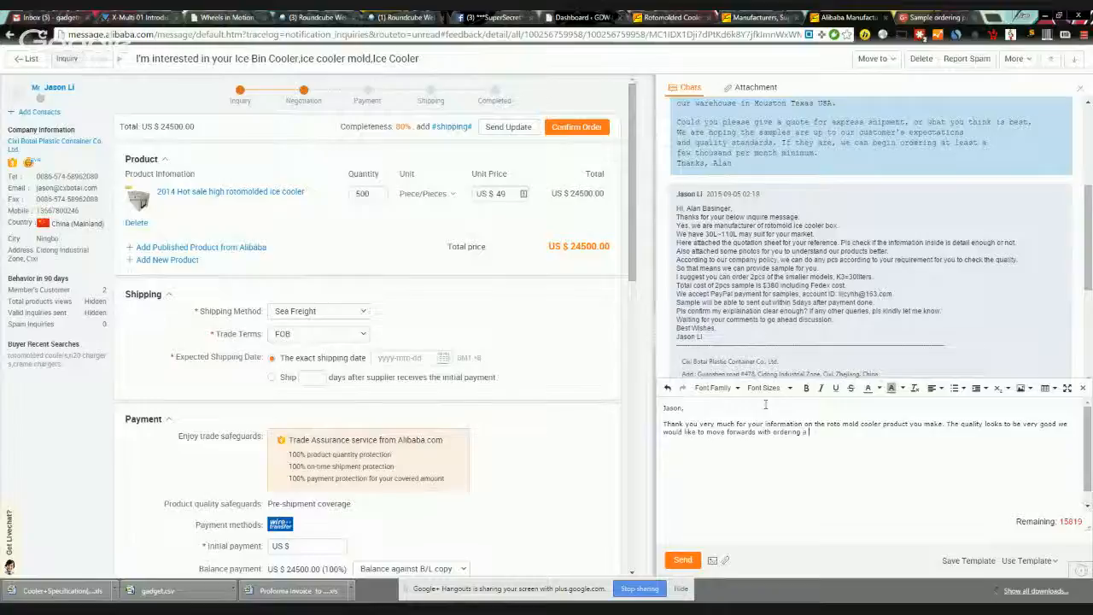
text(couple of samples of the sma)
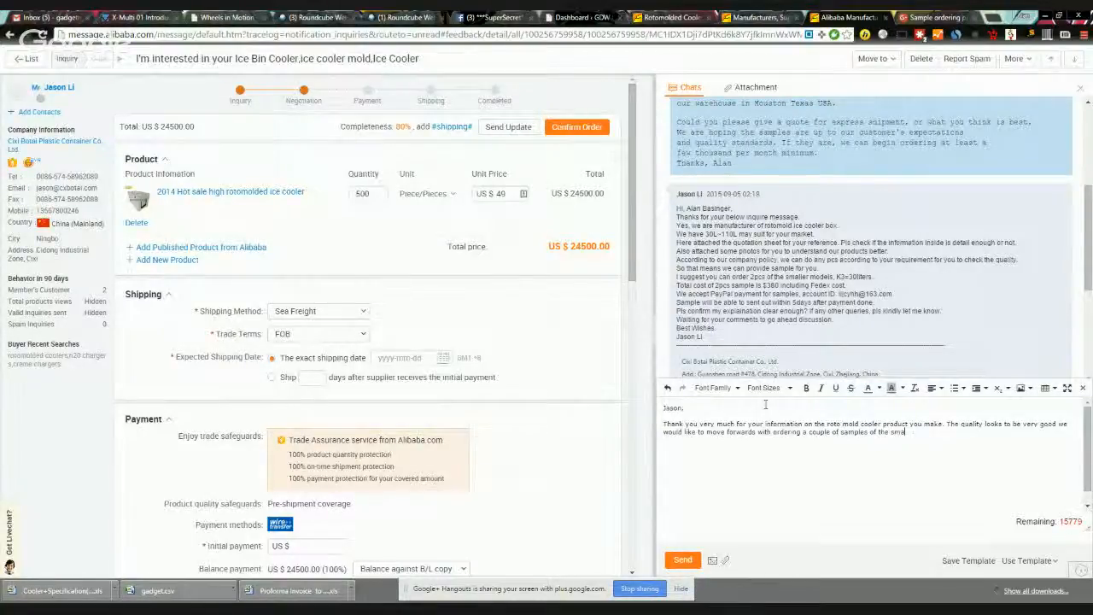
text(ller 30)
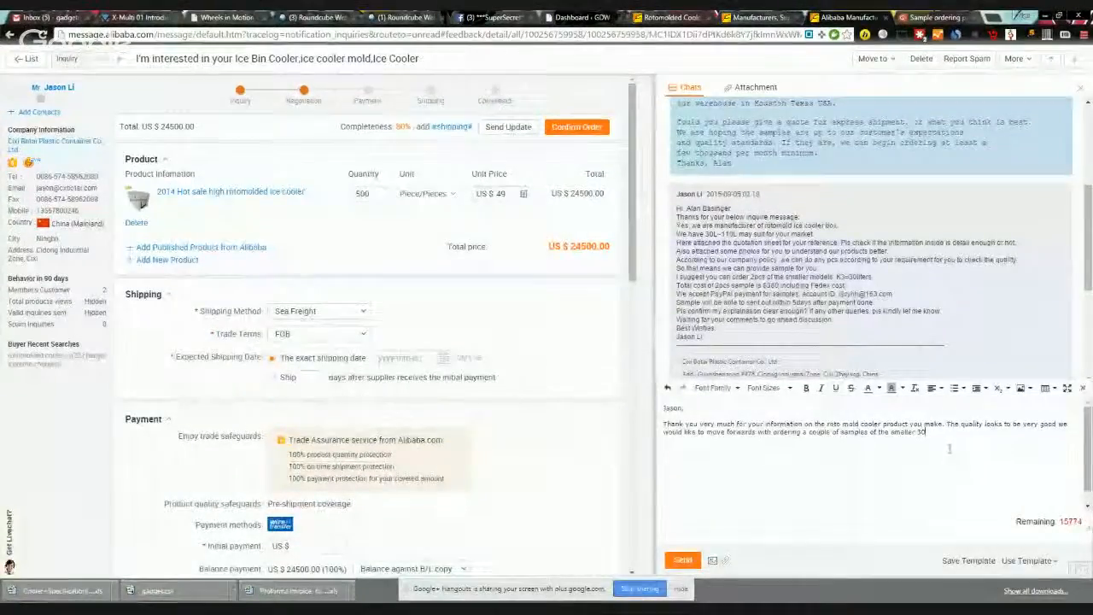
text(l unit to test.)
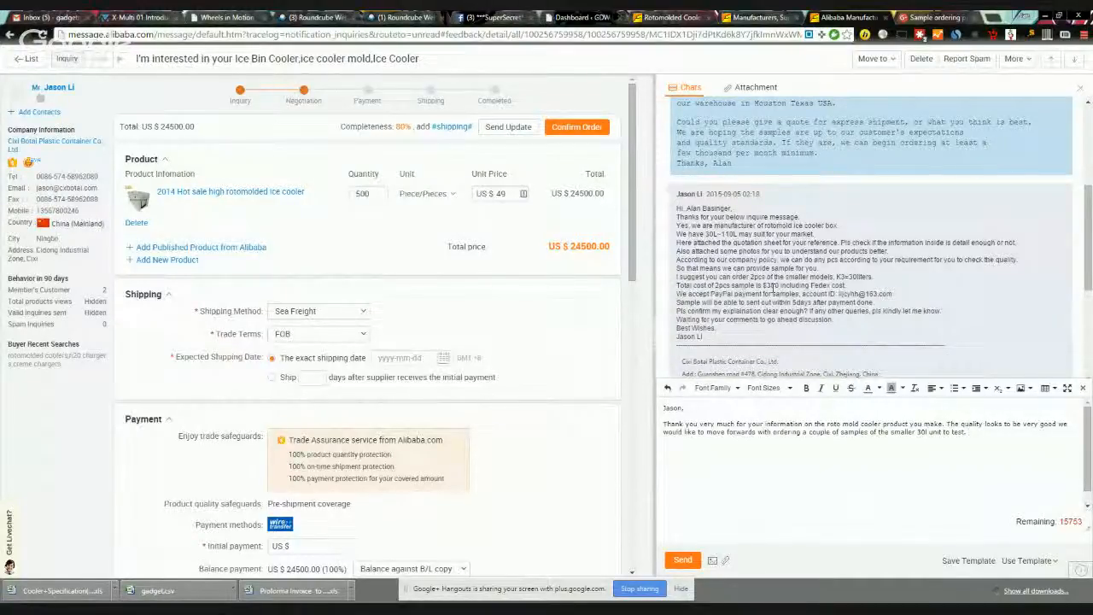
Step: Add that payment for the two units has been arranged, correcting 'tow' to 'two'
drag(677, 287, 891, 296)
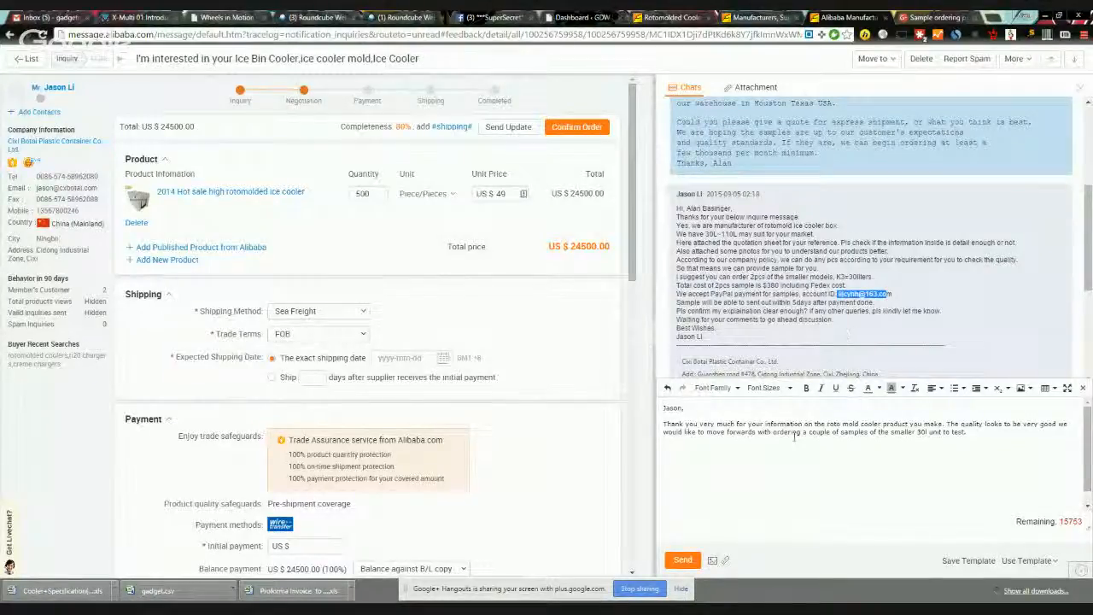
click(985, 441)
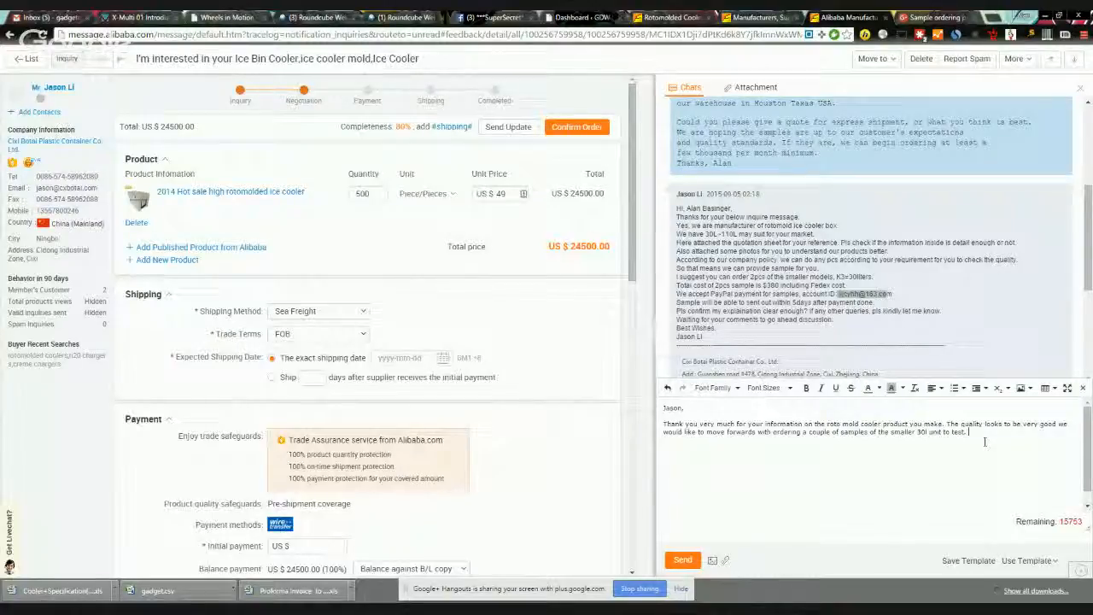
text(I have arranged payment)
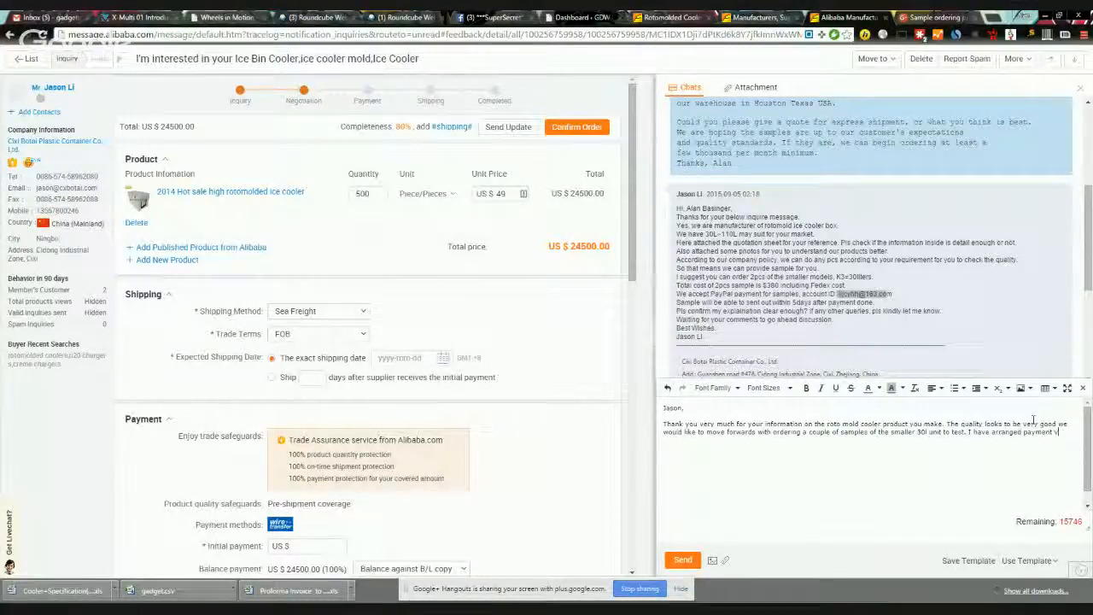
text( from my boss)
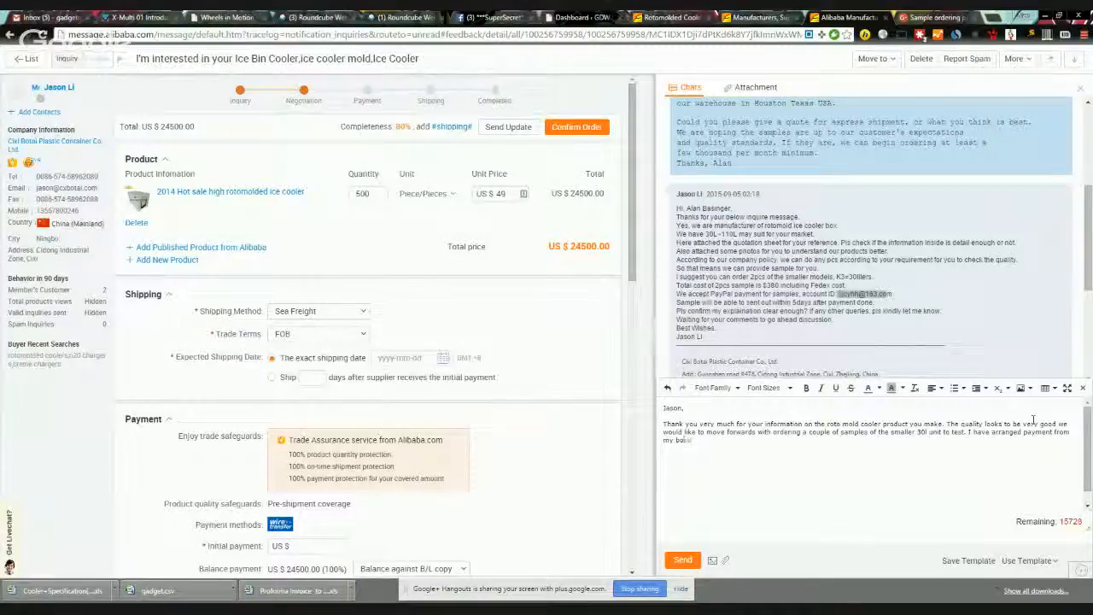
text( Chris t)
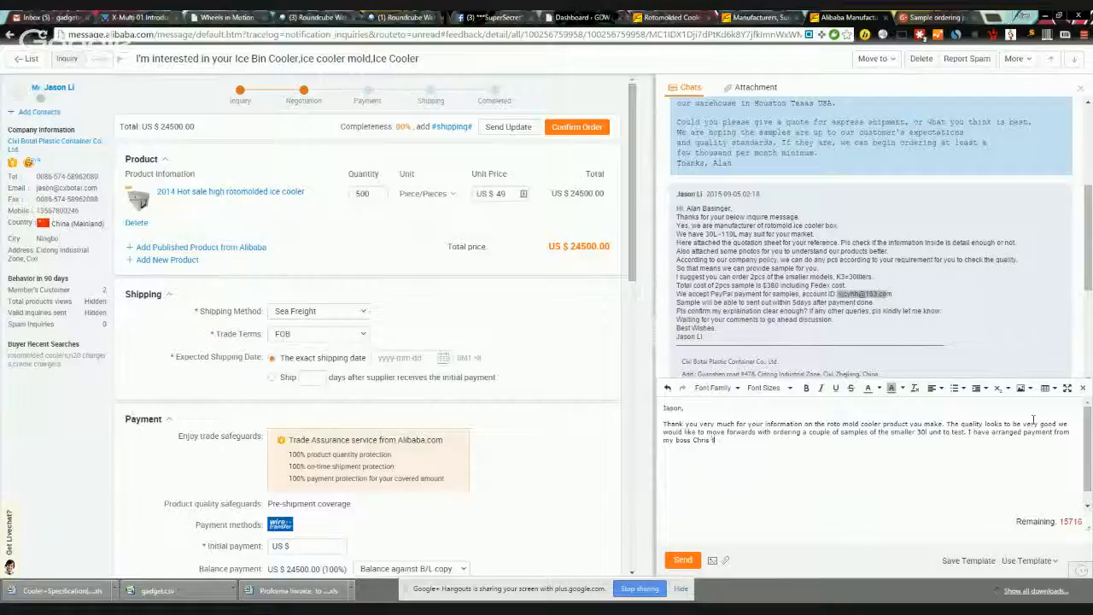
text(o you for these)
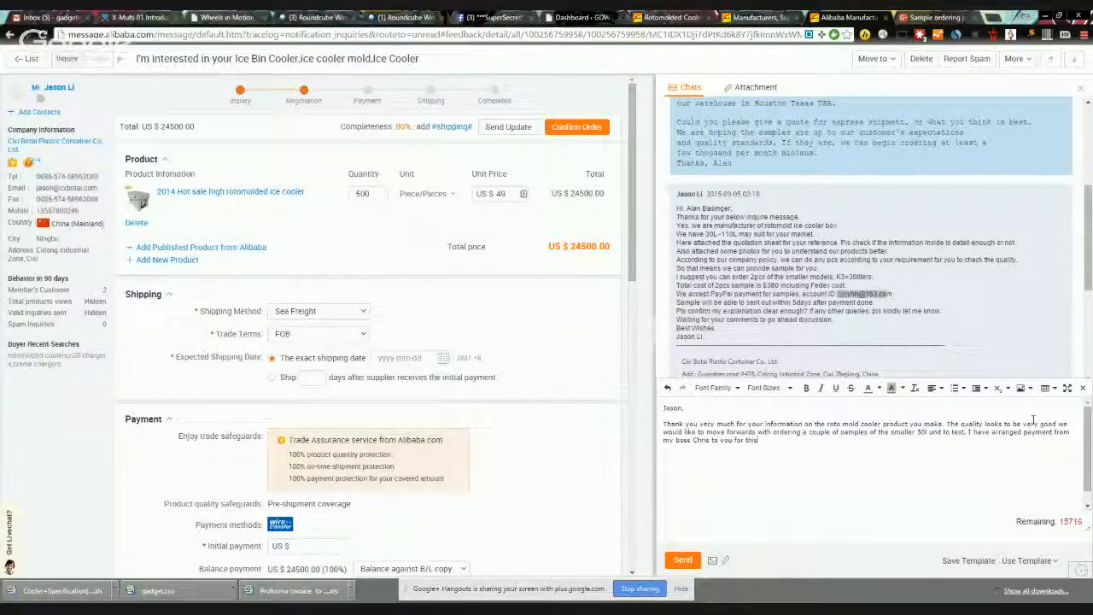
text( tow units.)
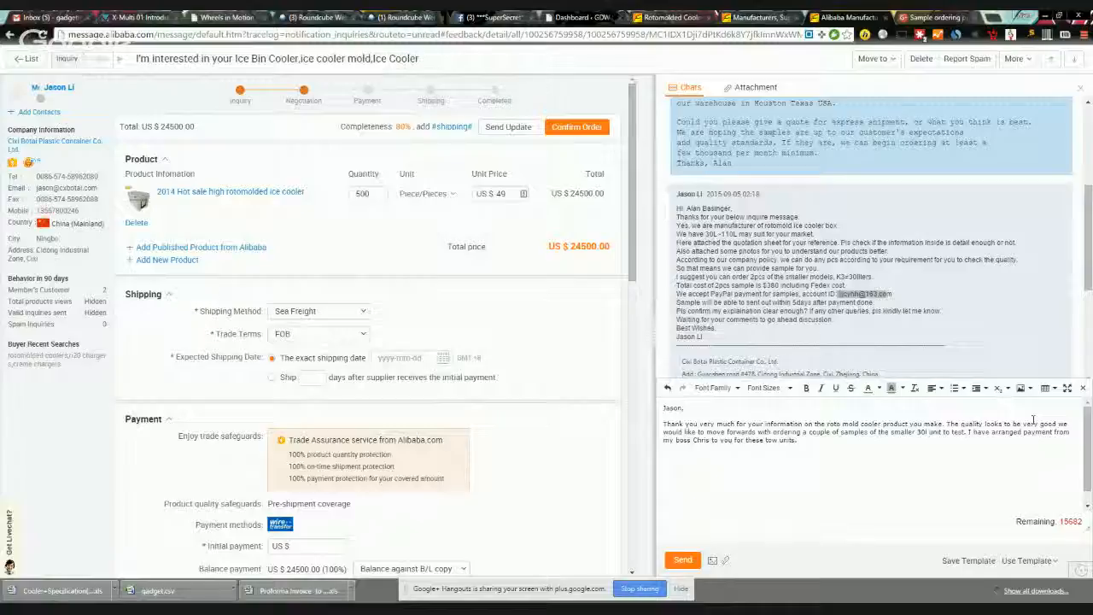
key(Return)
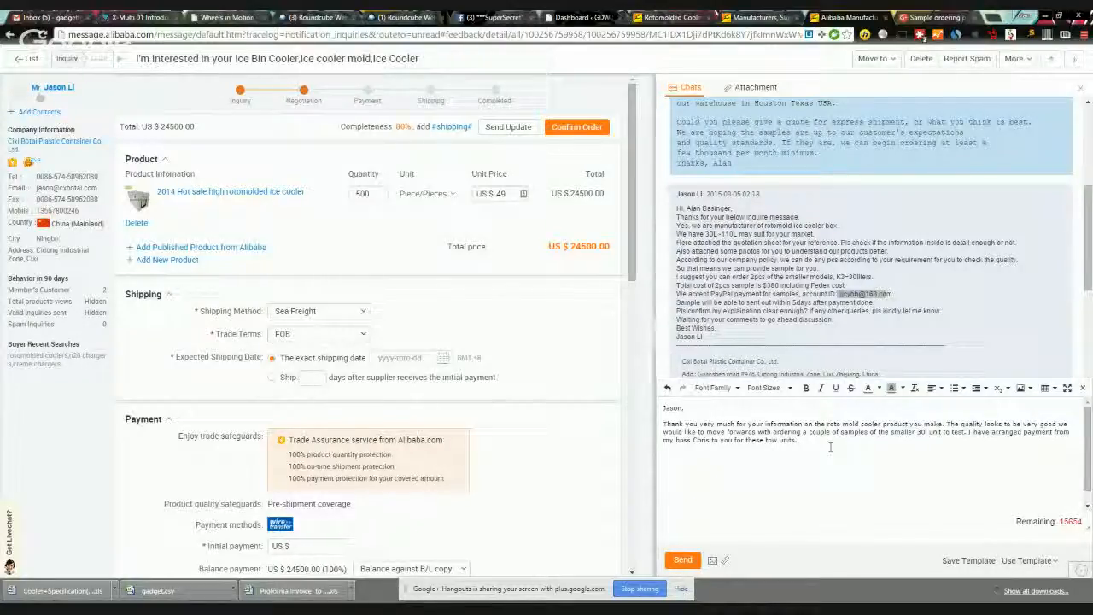
text(o)
Step: Ask the supplier to confirm receipt of payment and expected shipment, then close with 'Kind Regards'
key(End)
key(Return)
key(Return)
text(Ple)
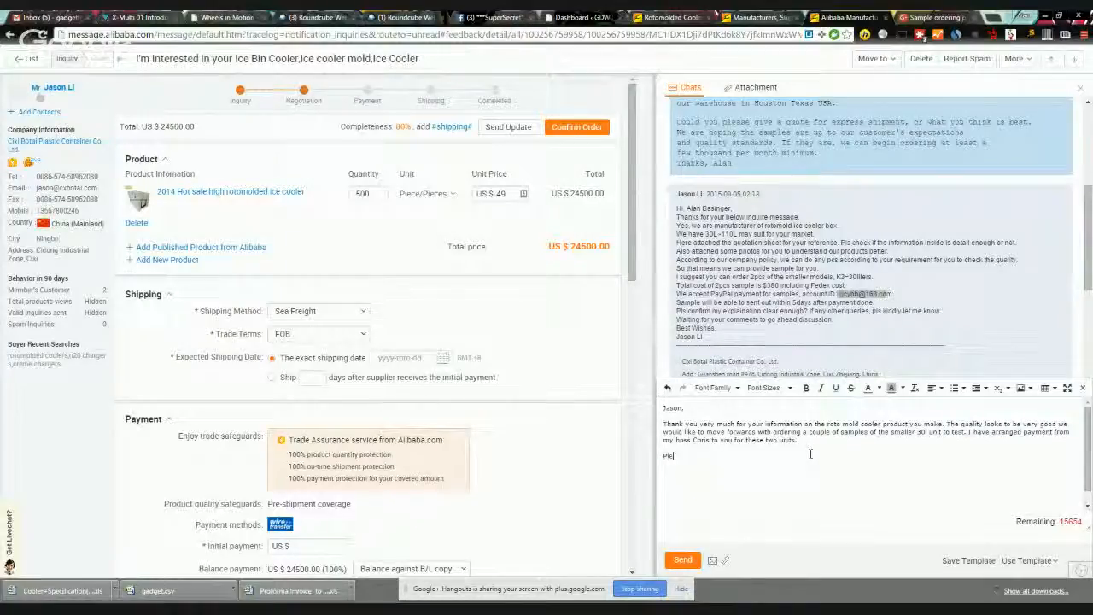
text(ase notify me that you have received )
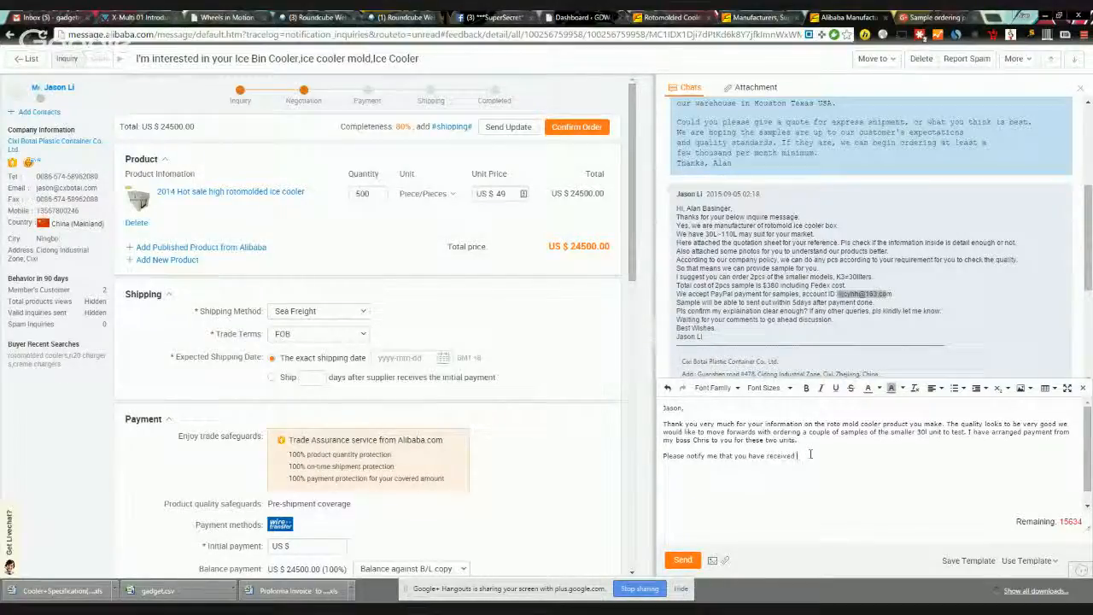
text(the payme)
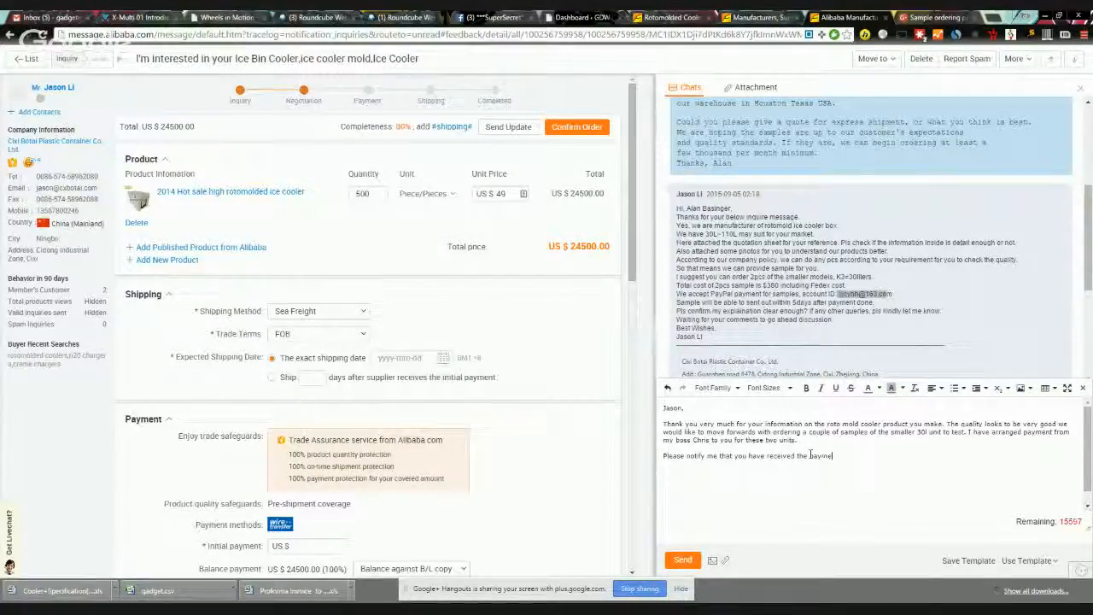
text(nt ard )
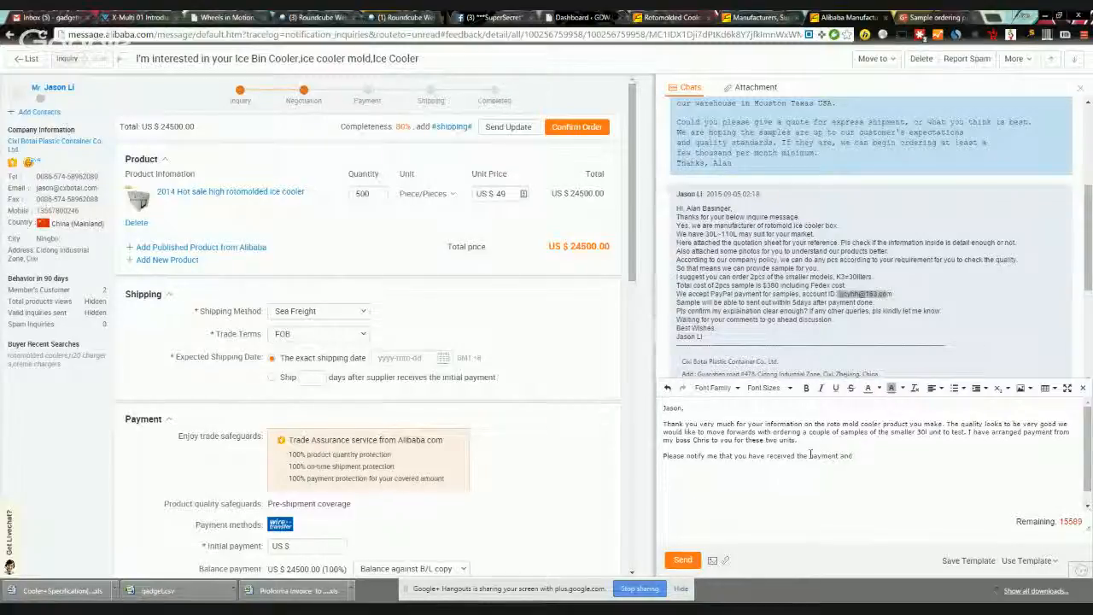
text(when)
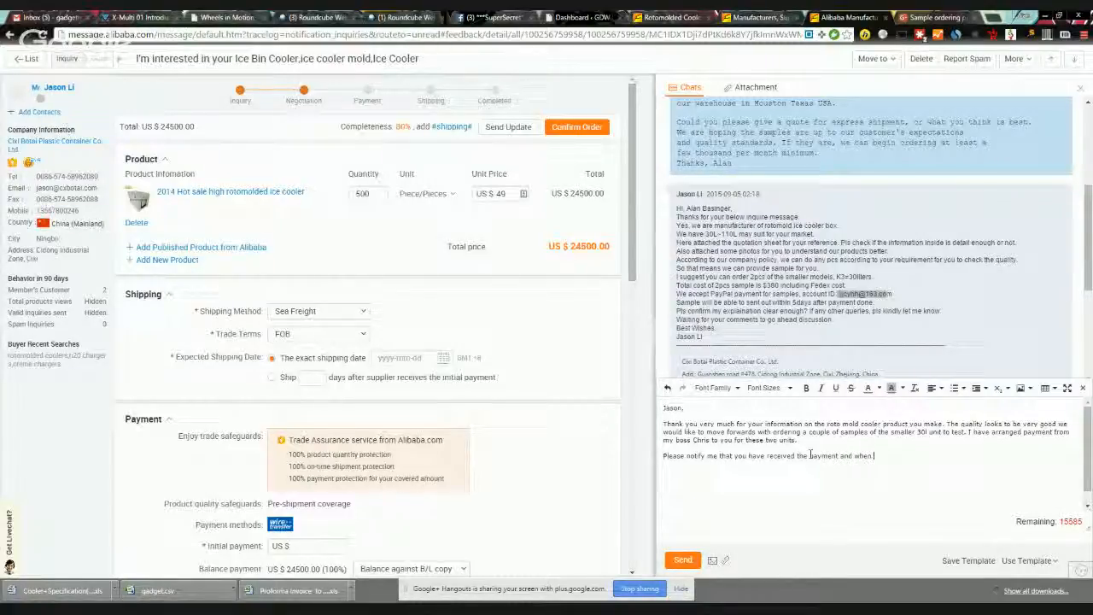
text( we can expect shipment.)
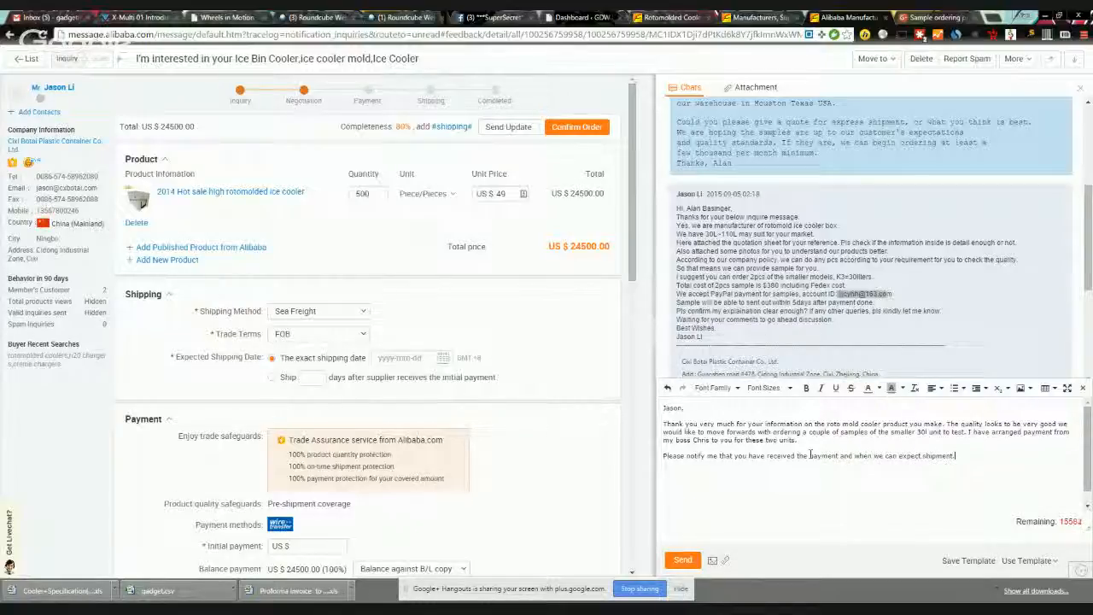
key(Return)
key(Return)
text(Kind Regards)
Step: Add 'Looking forwards to testing the samples and moving forwards on a larger order' plus a name-and-company signature
click(973, 456)
text(Looking forwards to testing the samples and )
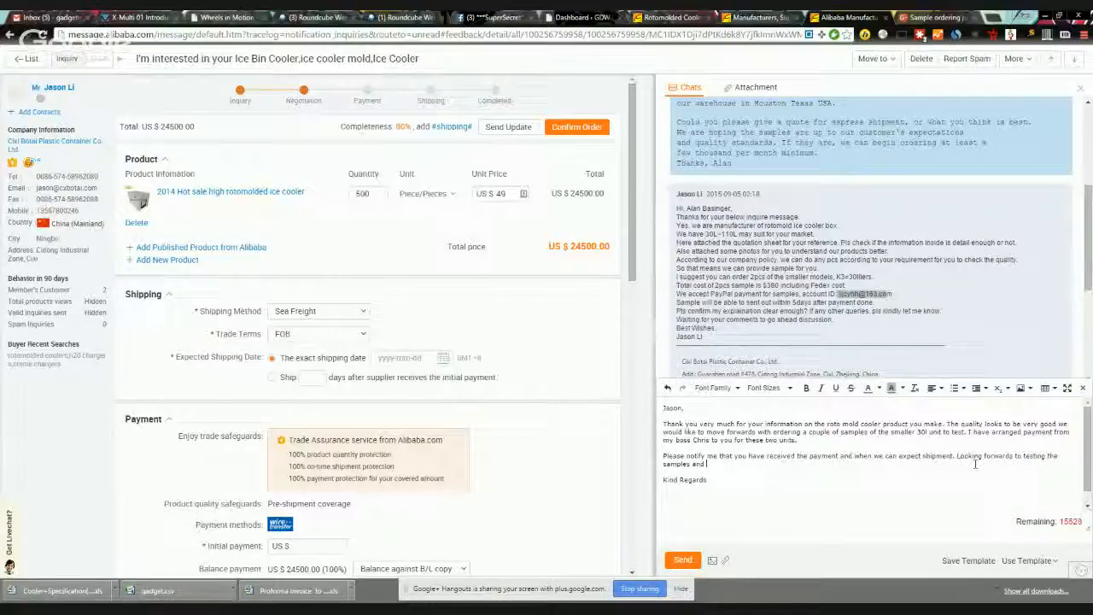
text(moving forwards on a larger order.)
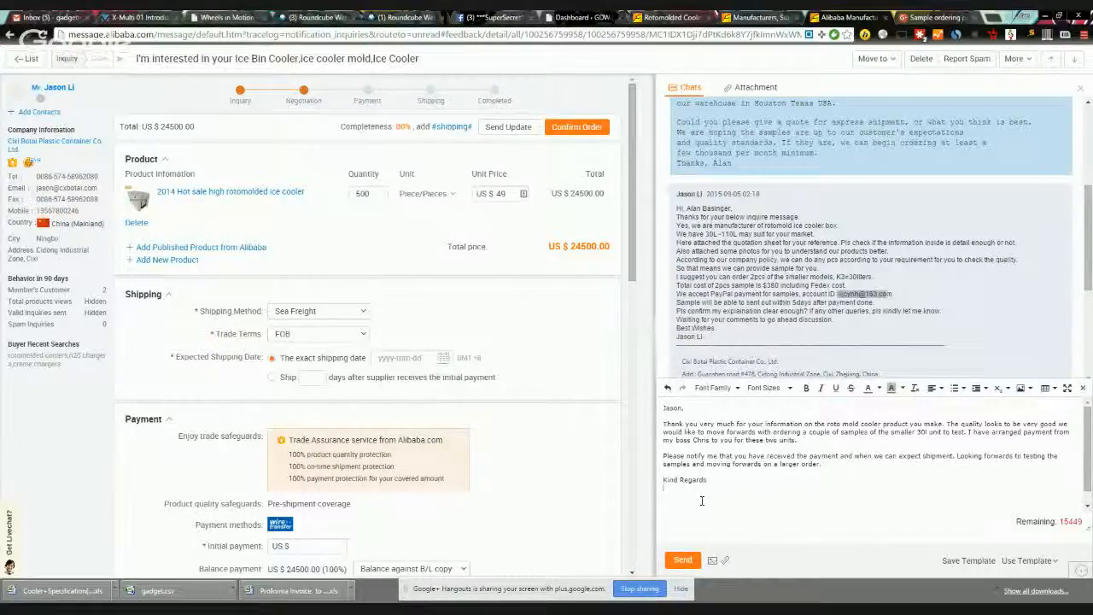
key(Return)
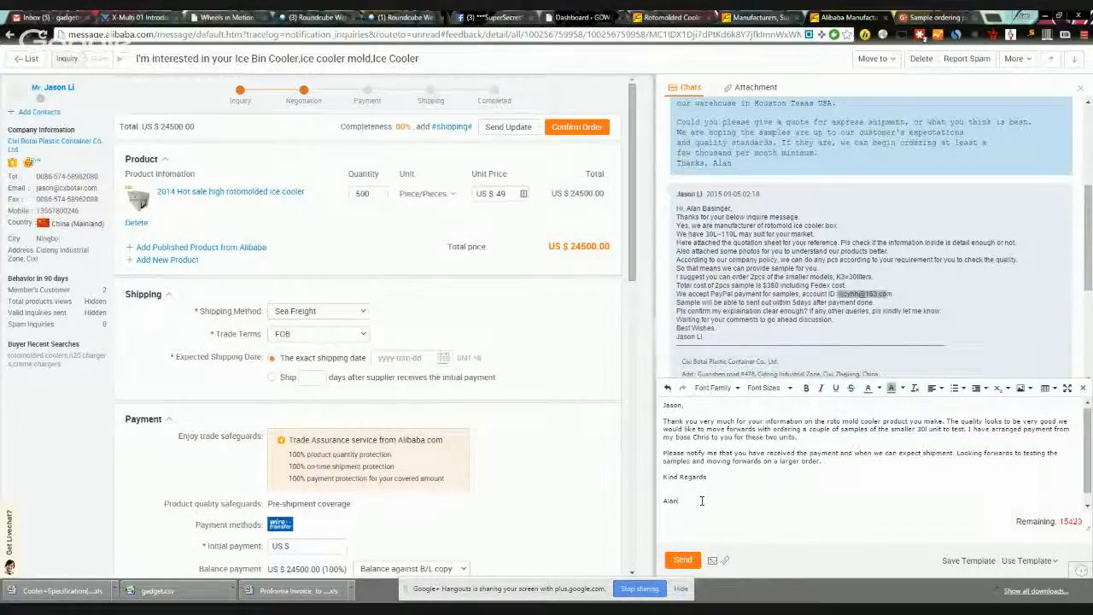
key(Return)
text(Gadget)
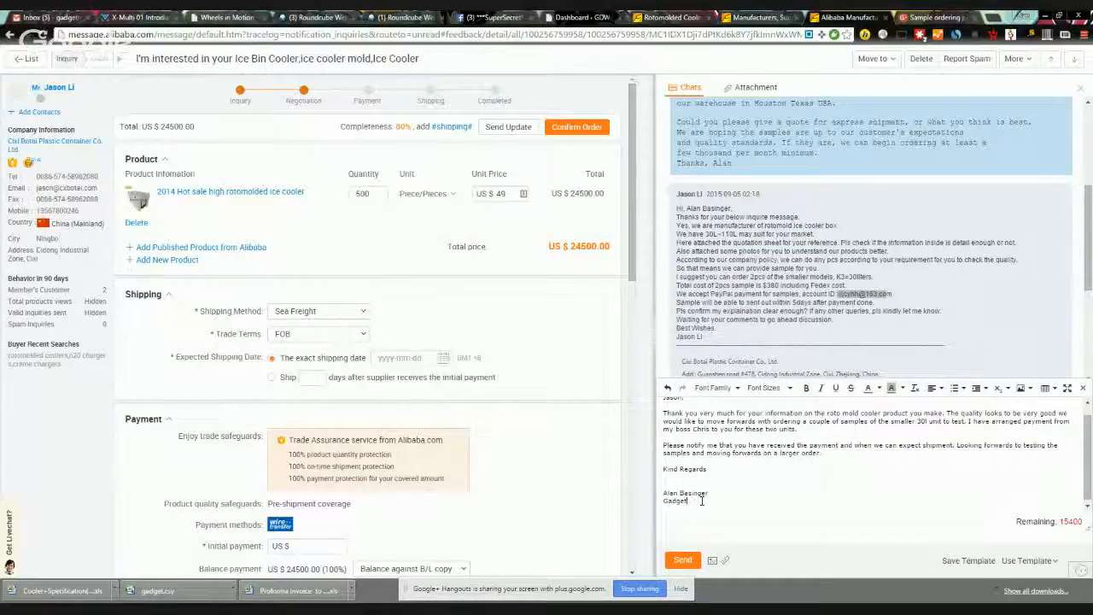
text(Des)
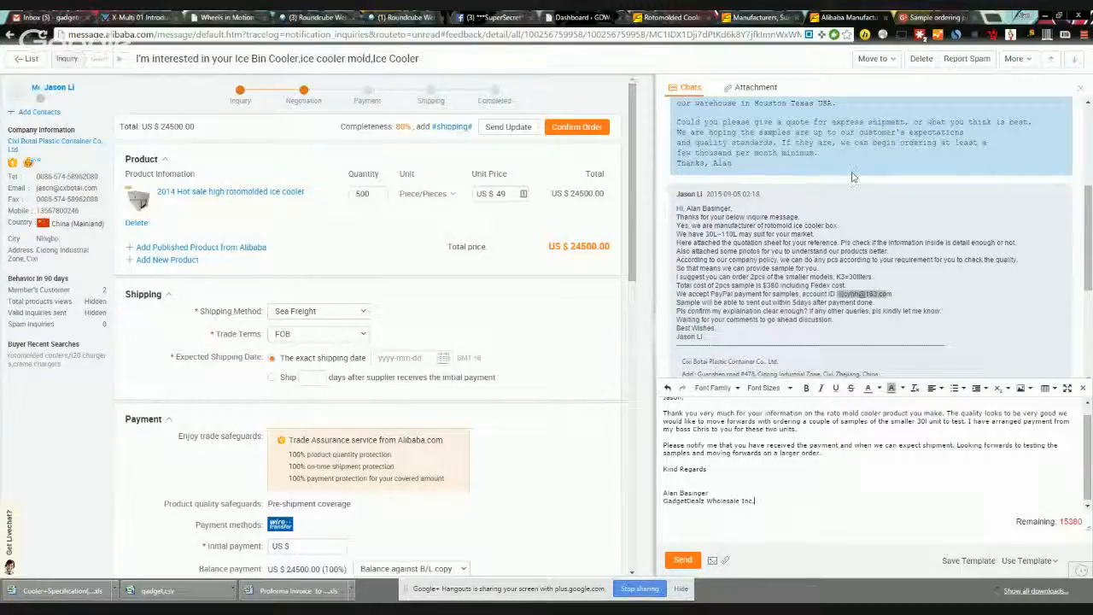
Step: Review the original inquiry and the $380 sample total, then send the reply
scroll(851, 177, up, 3)
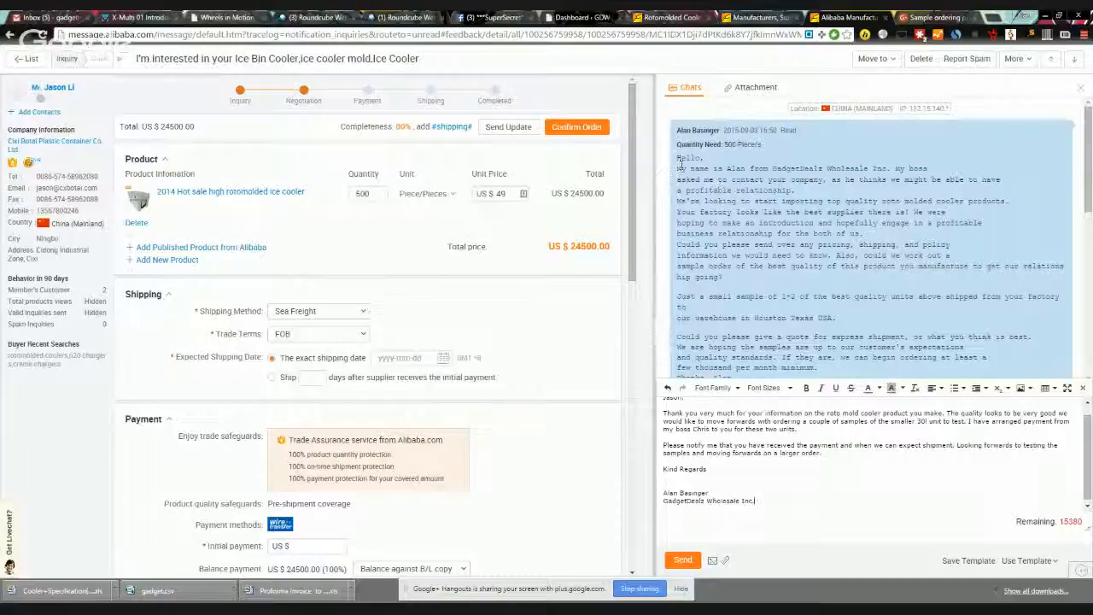
drag(677, 157, 716, 180)
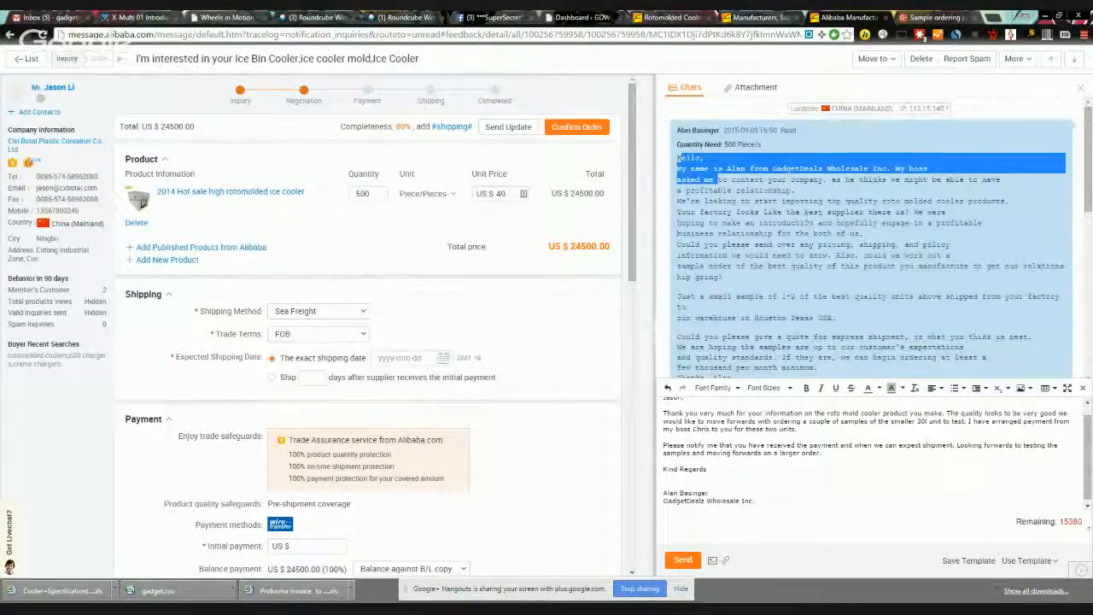
scroll(860, 250, down, 1)
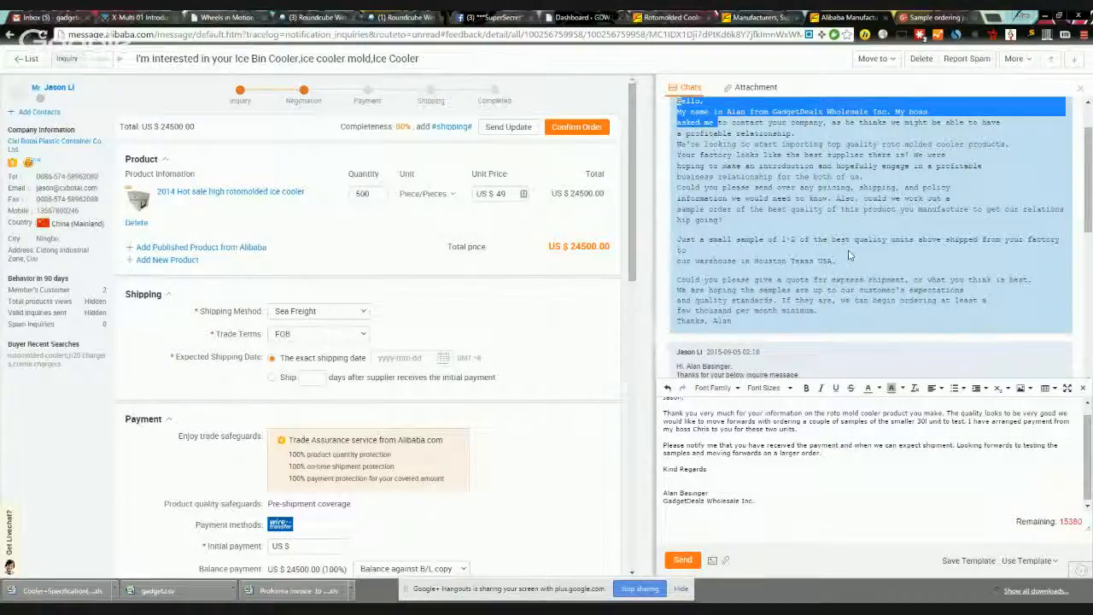
scroll(846, 256, down, 2)
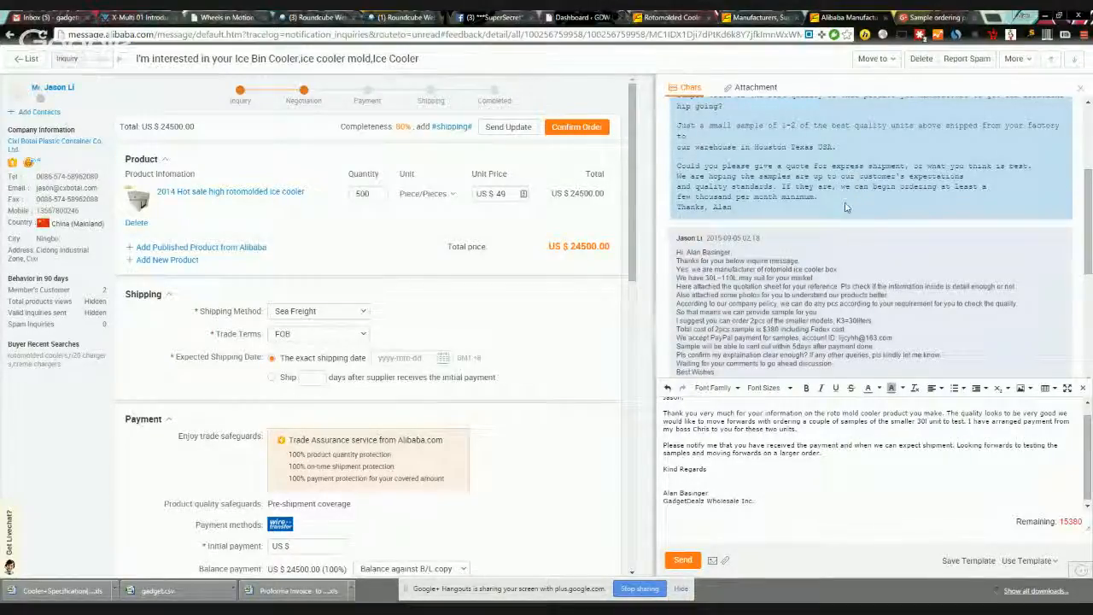
scroll(854, 207, down, 3)
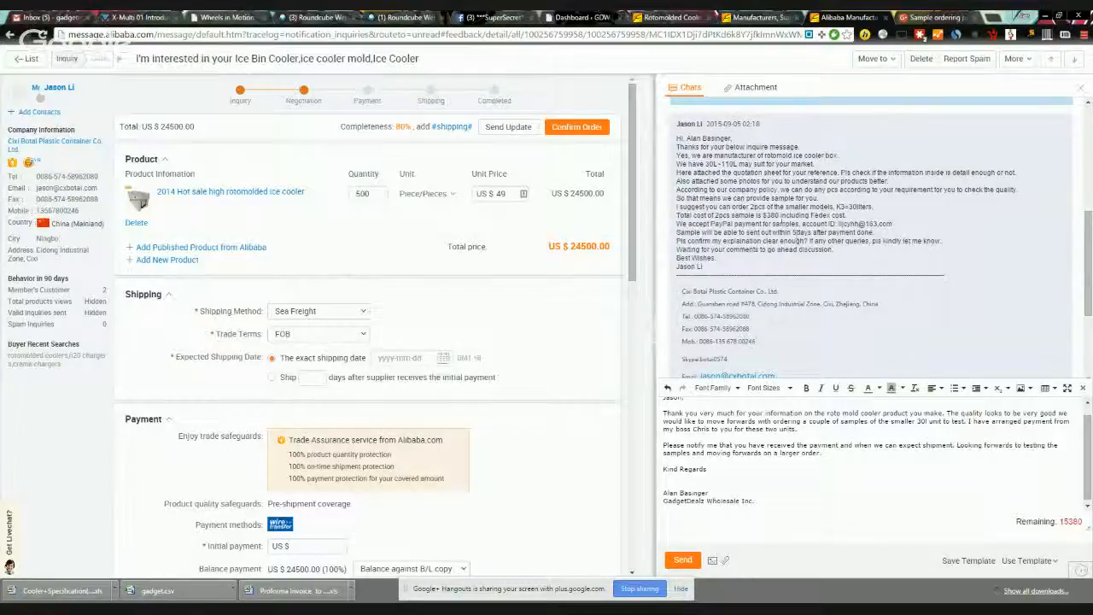
drag(677, 217, 848, 217)
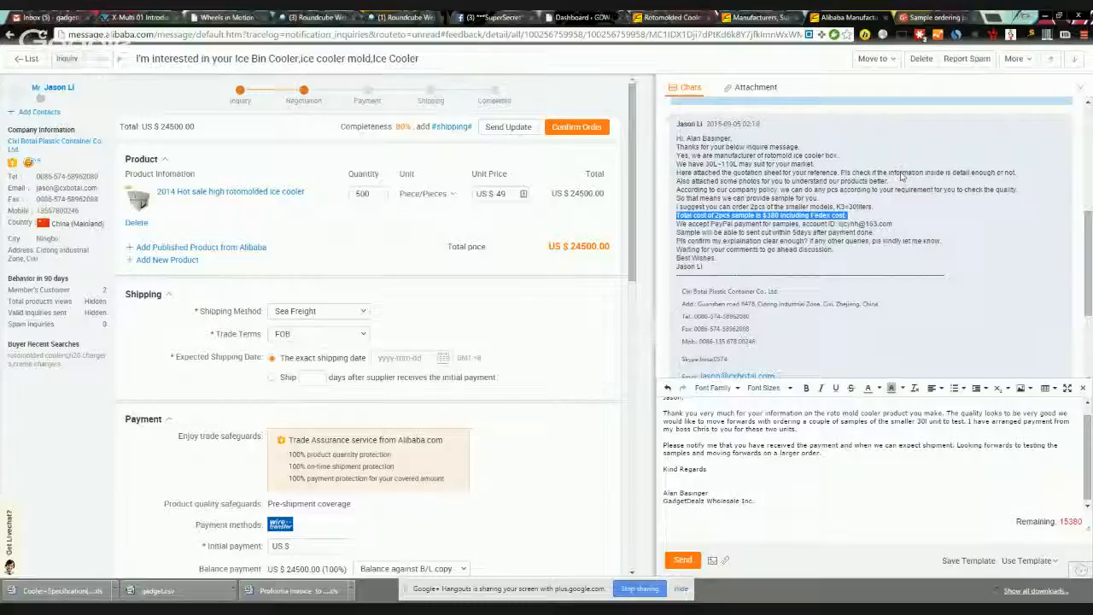
scroll(780, 504, down, 1)
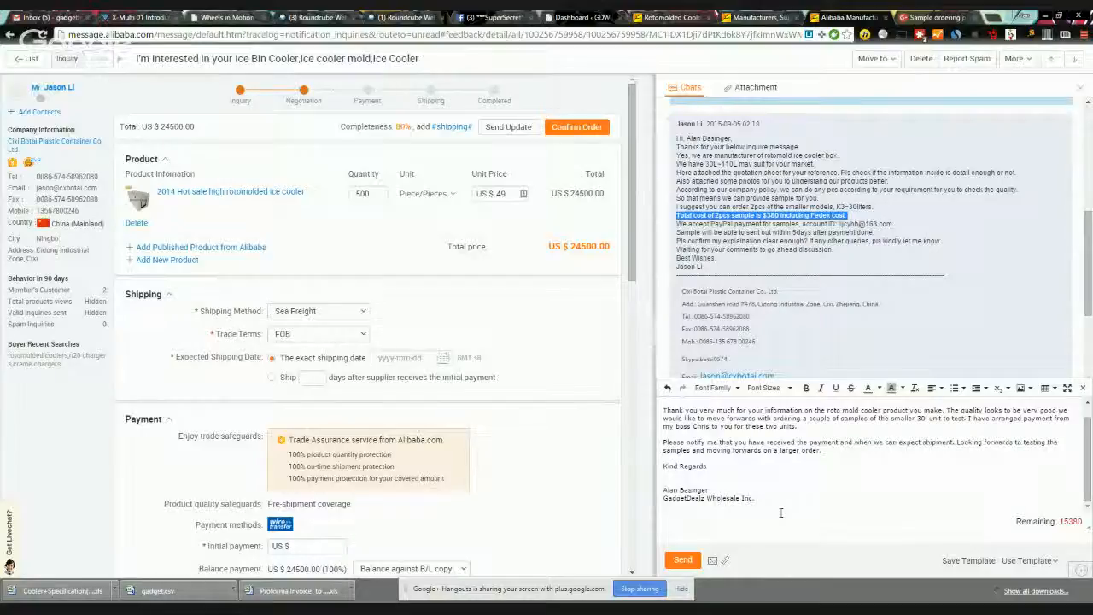
click(683, 561)
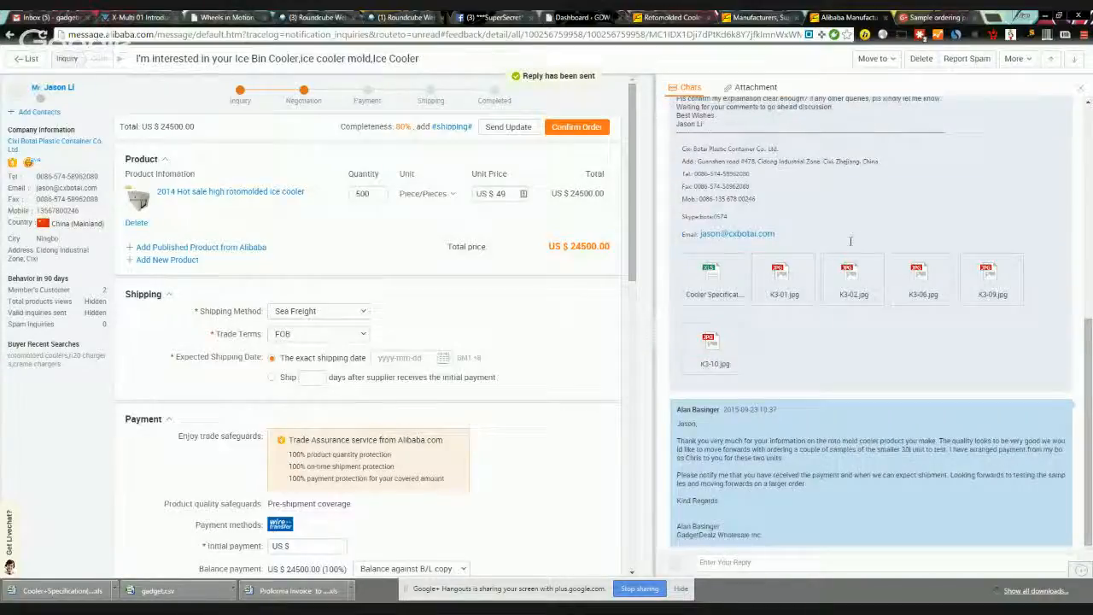
Step: Glance back up the inquiry thread and open a new browser tab
scroll(879, 219, up, 2)
drag(847, 244, 892, 253)
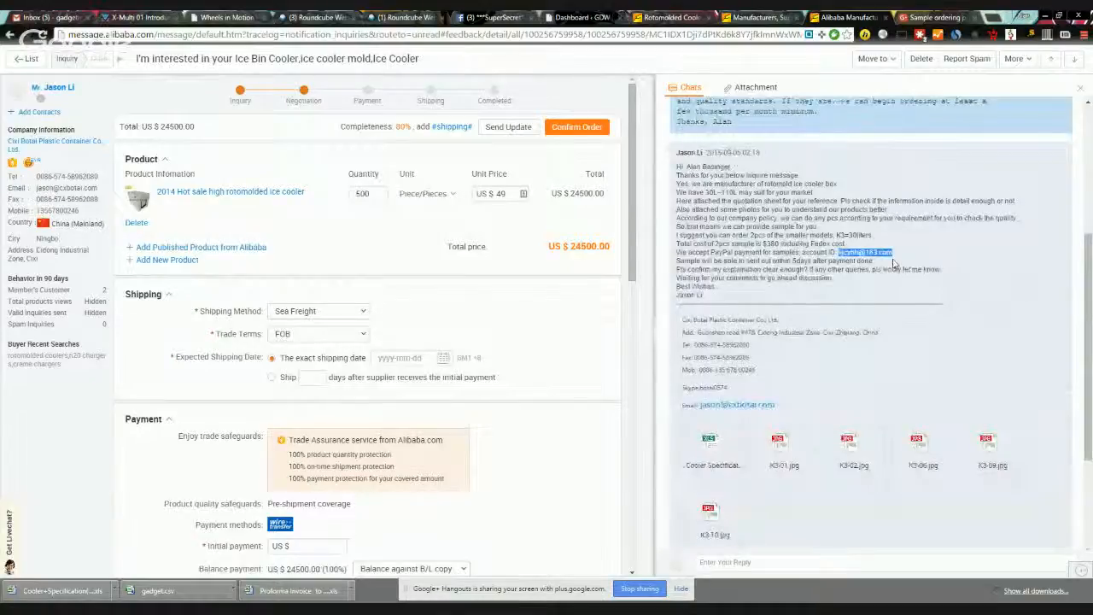
click(987, 19)
Step: Go to paypal.com, log in, and open the Send Money 'Pay for goods or services' form
text(paypal.com)
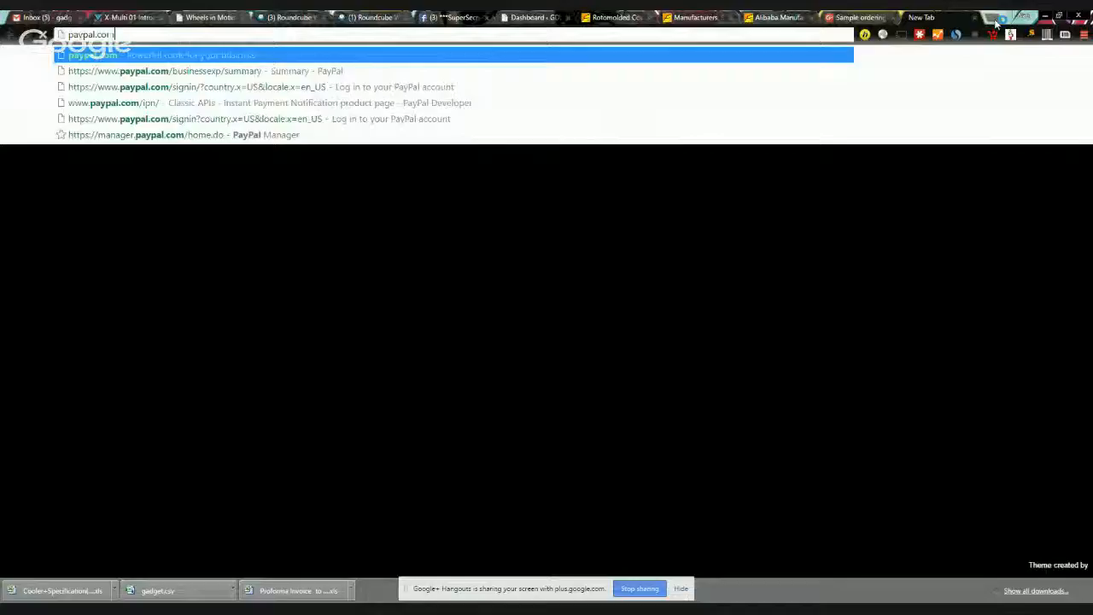
key(Return)
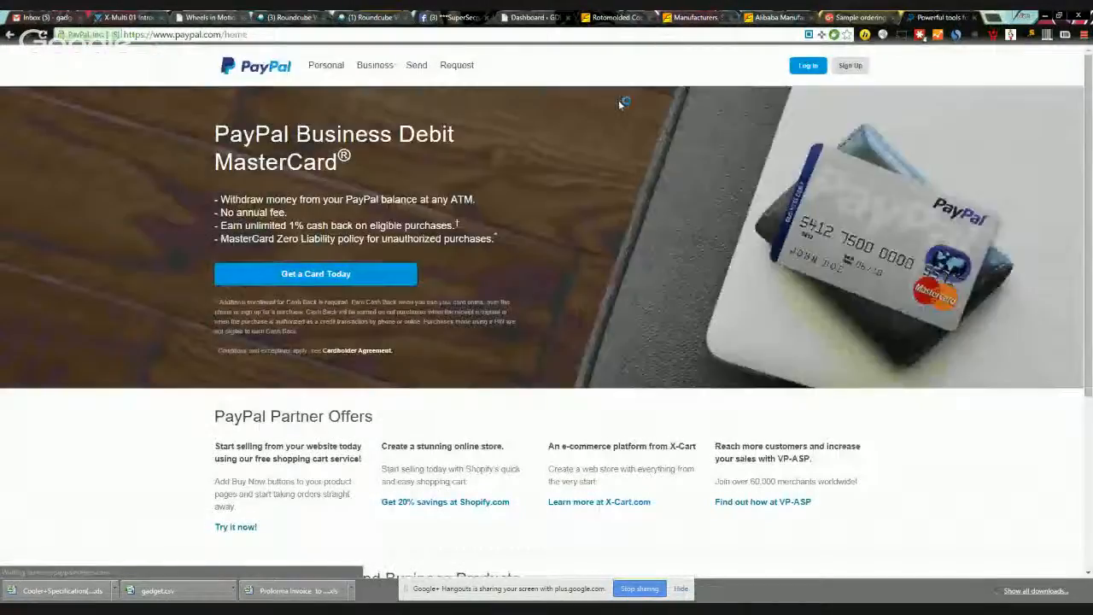
click(806, 69)
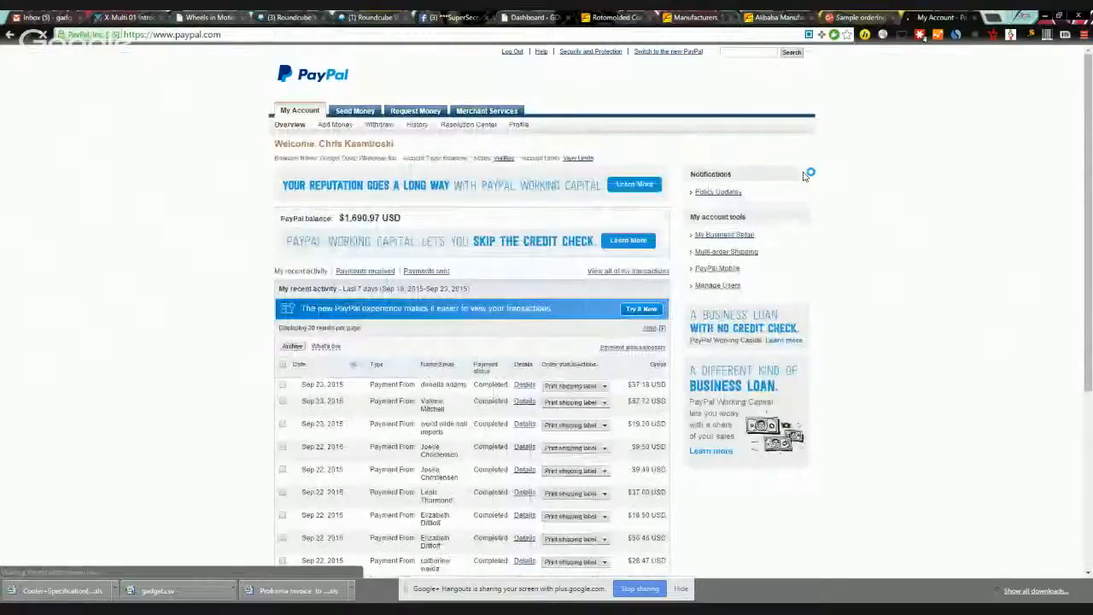
click(356, 115)
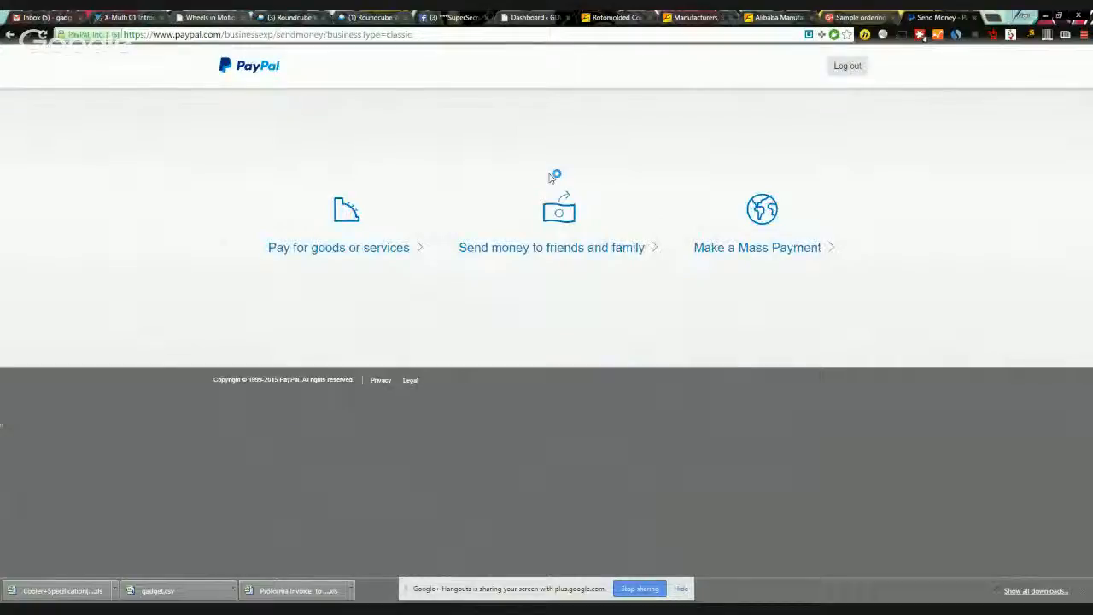
click(364, 250)
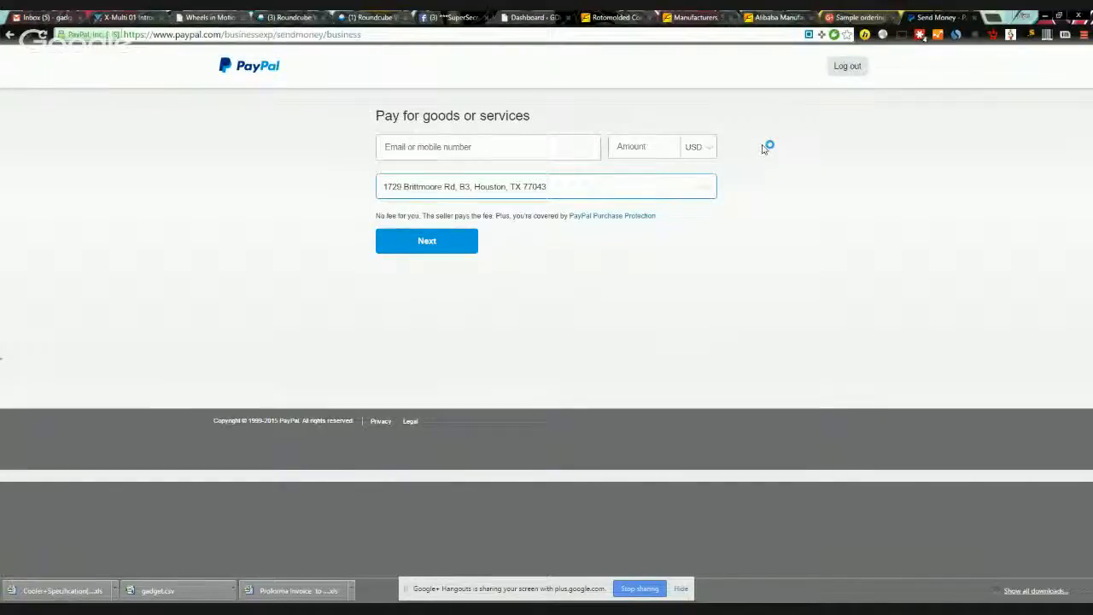
Step: Paste the supplier's PayPal email as recipient and verify it against the Alibaba message
click(421, 155)
key(ctrl+v)
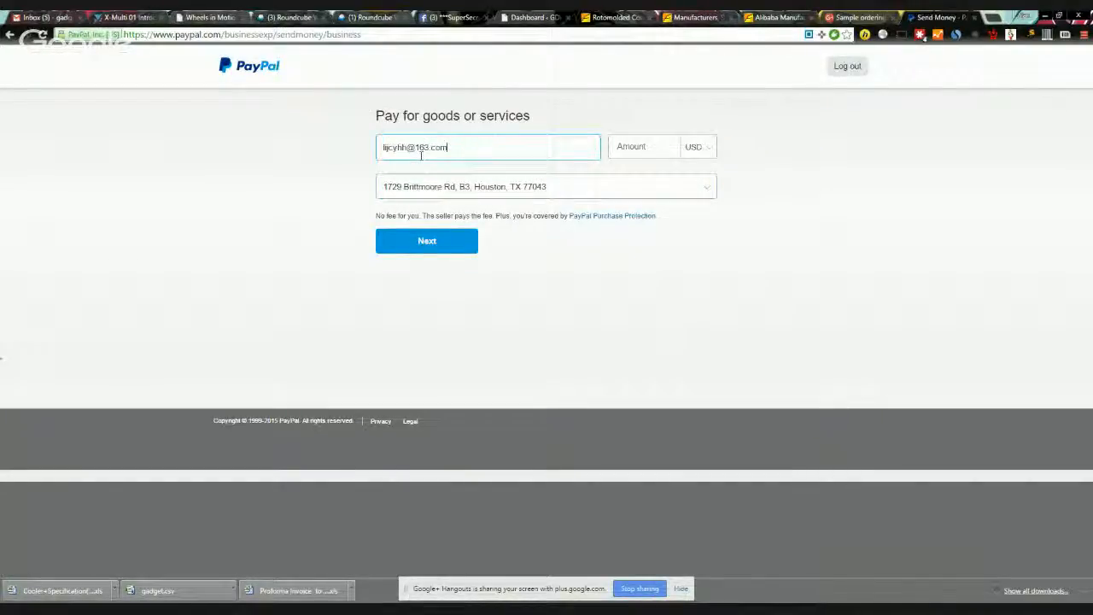
click(647, 146)
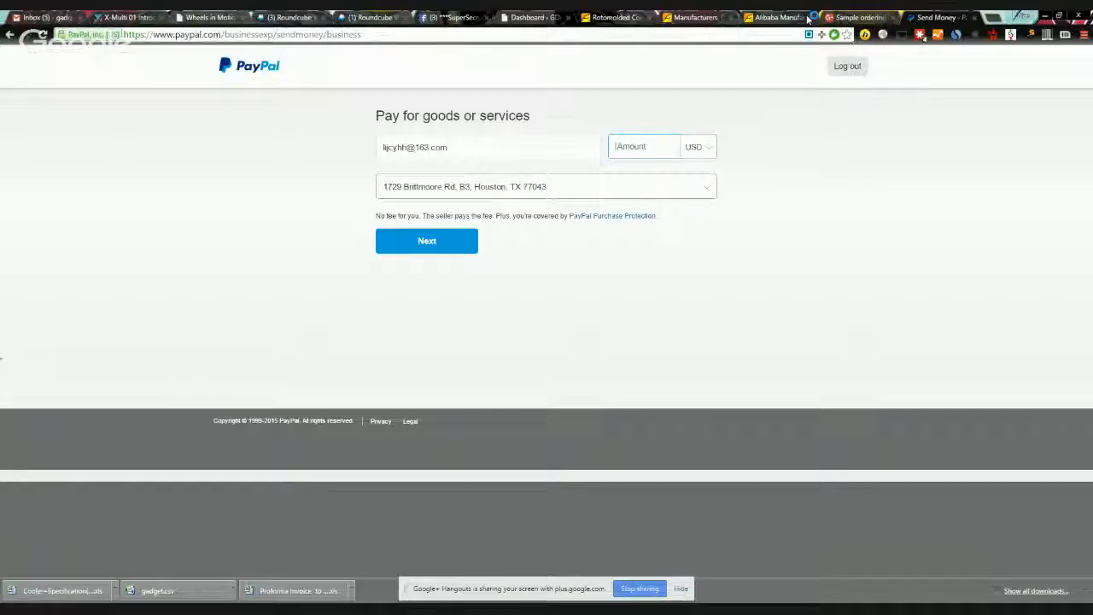
click(864, 17)
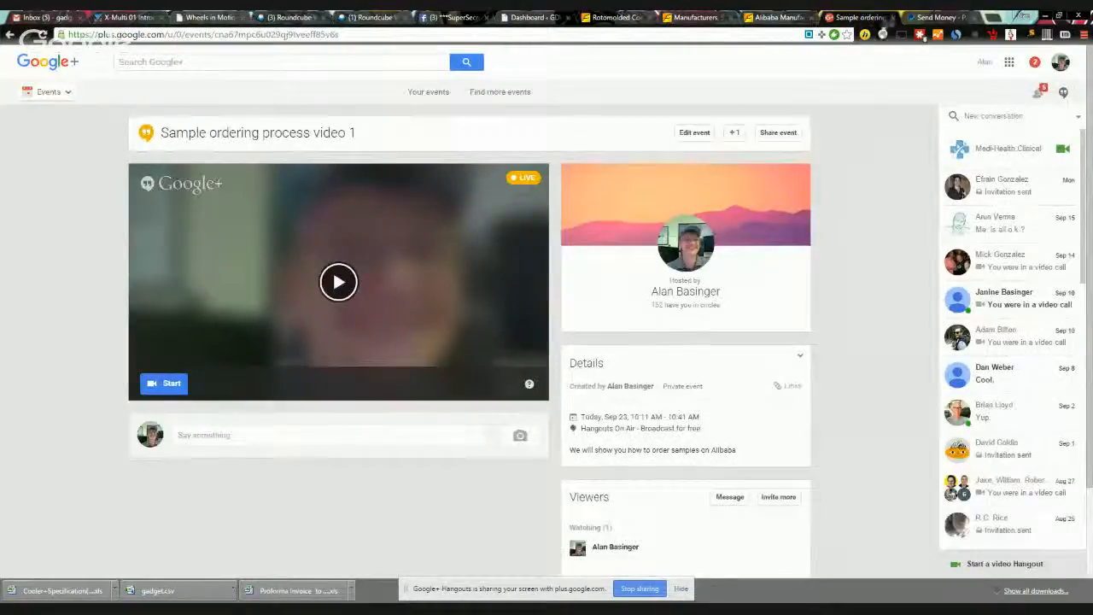
click(785, 22)
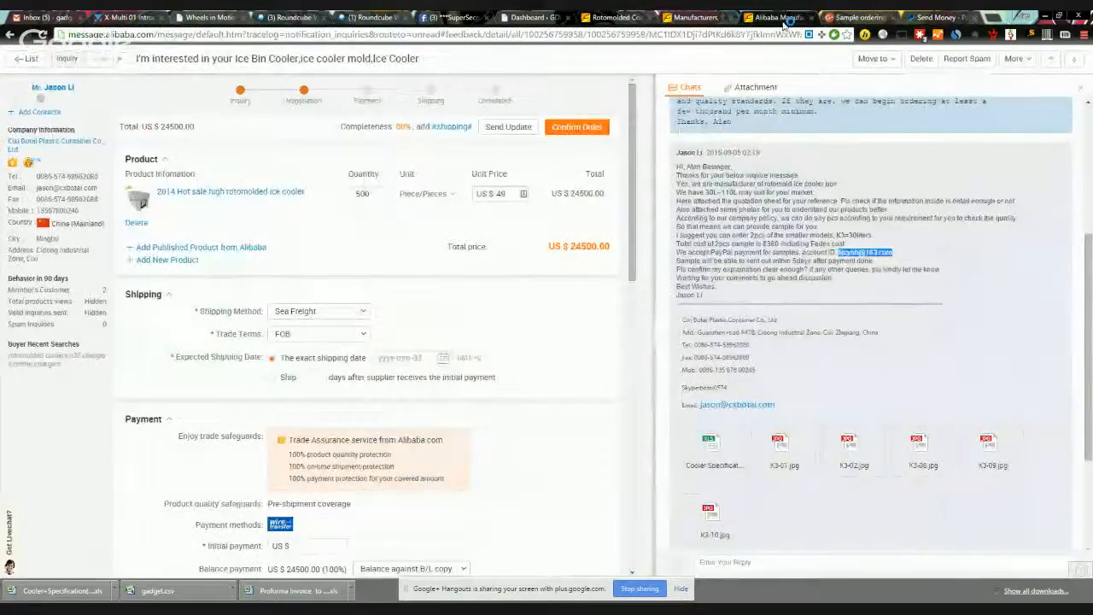
right_click(877, 259)
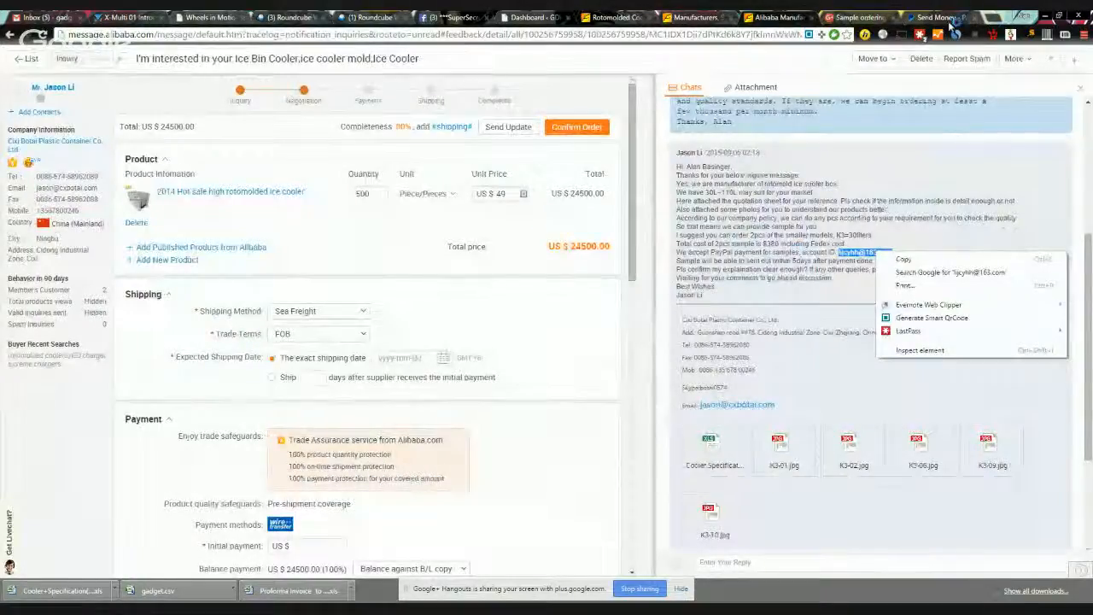
click(943, 19)
Step: Enter an amount of 380.00 USD, check the shipping address, and continue to review
click(668, 144)
text(380.00)
click(557, 187)
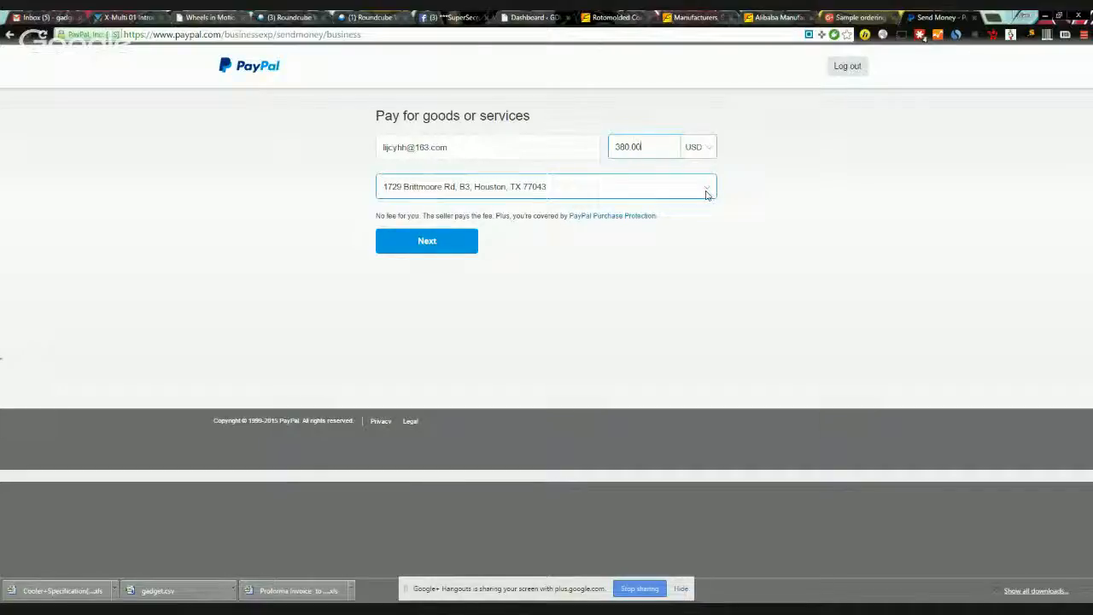
click(422, 244)
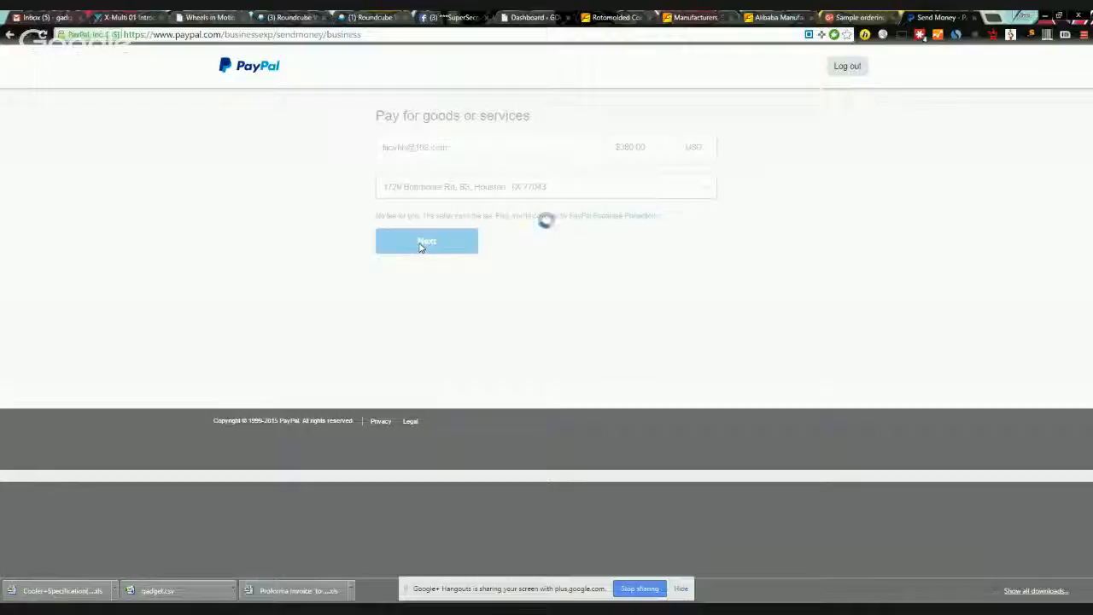
Step: Send the $380.00 payment with a note that it pays for two 30l samples
click(443, 249)
text(T)
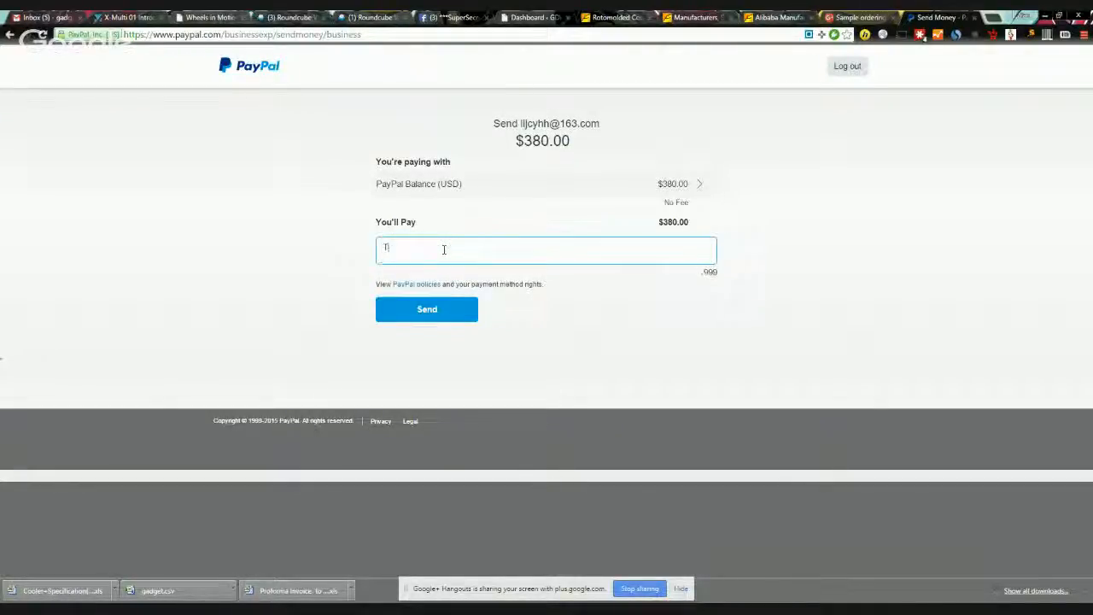
text(his is for payment for )
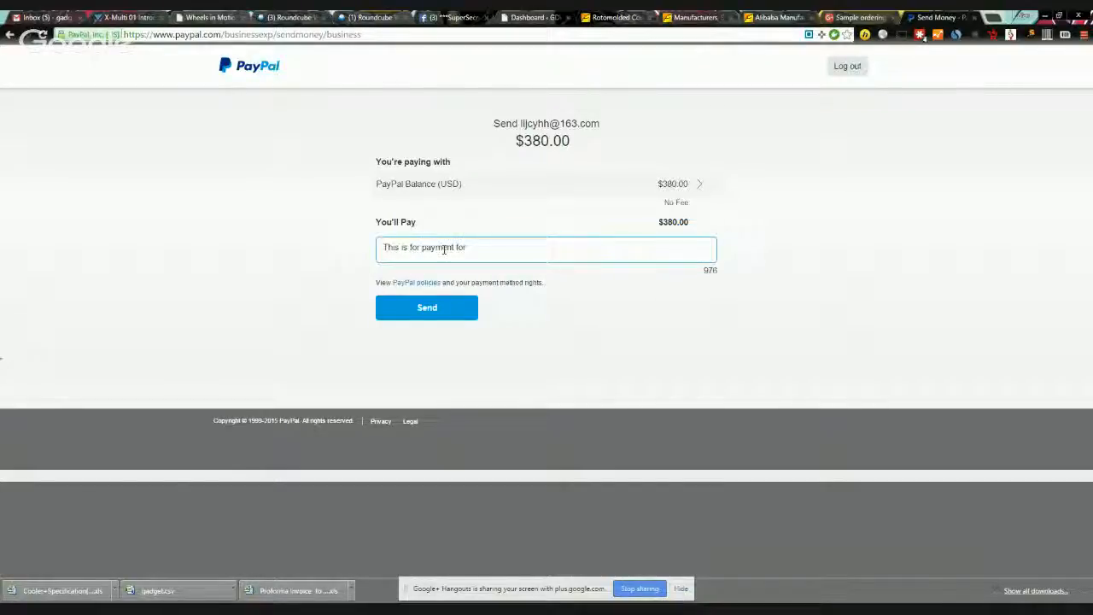
text(two 30l )
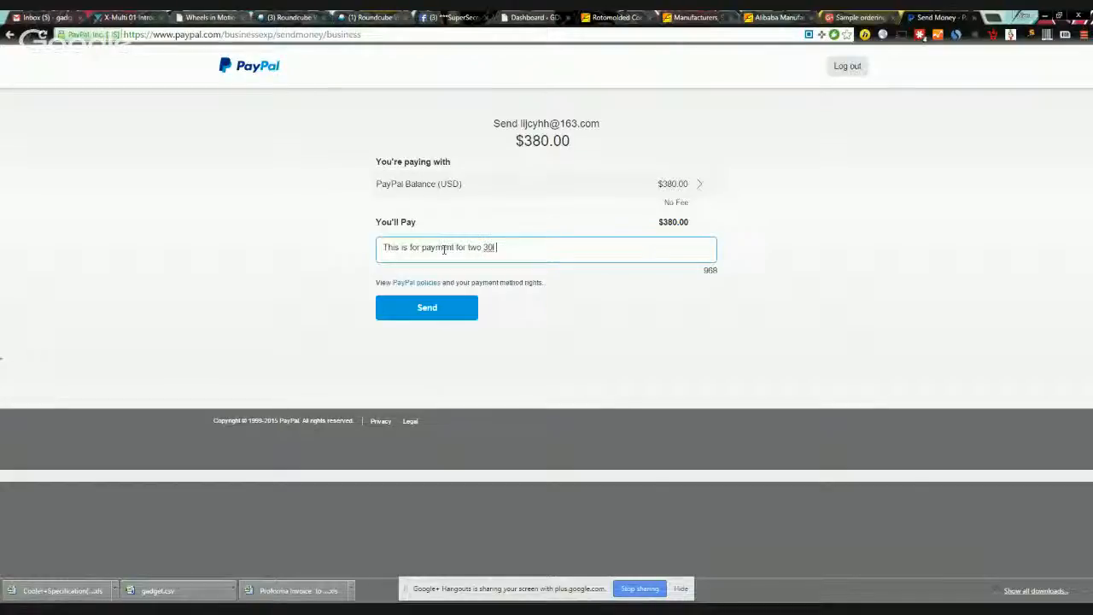
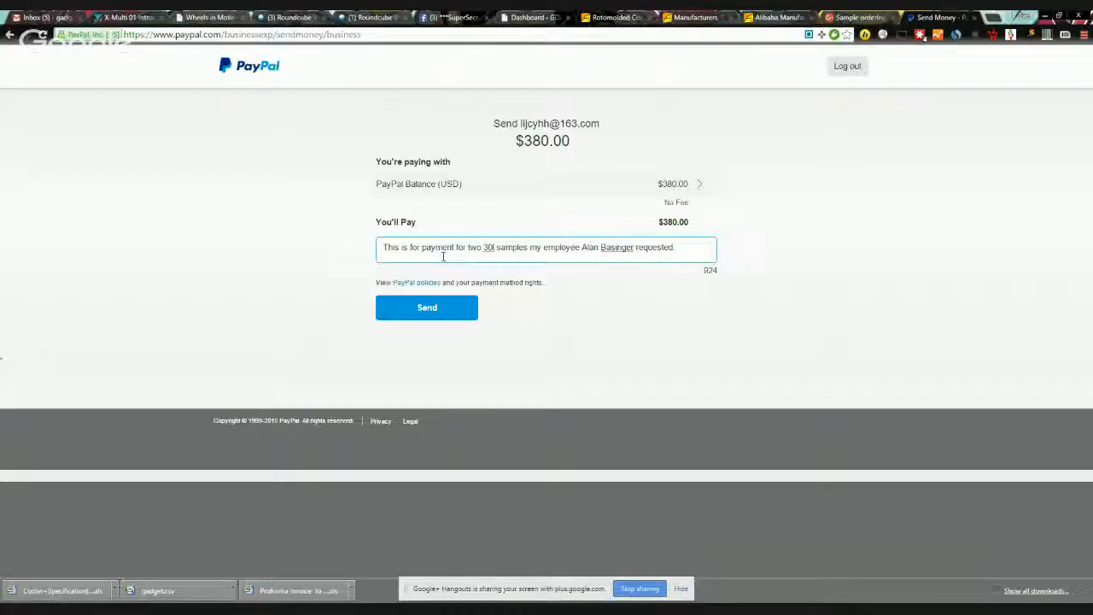
click(428, 310)
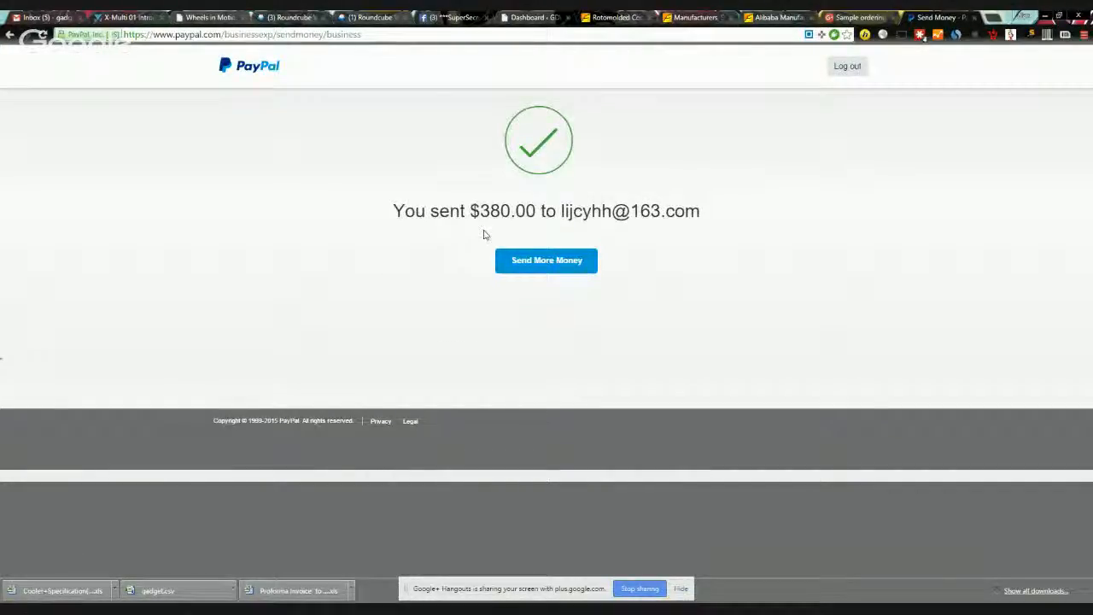
Step: Leave the confirmation, close the PayPal tab, and return to the Alibaba inquiry
click(549, 269)
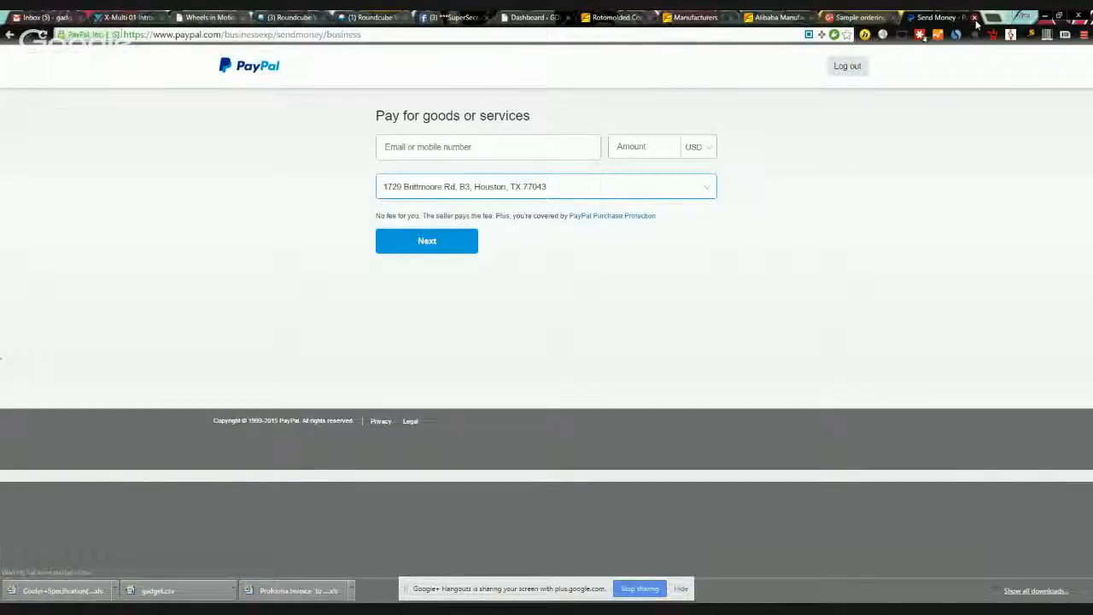
click(975, 18)
click(843, 17)
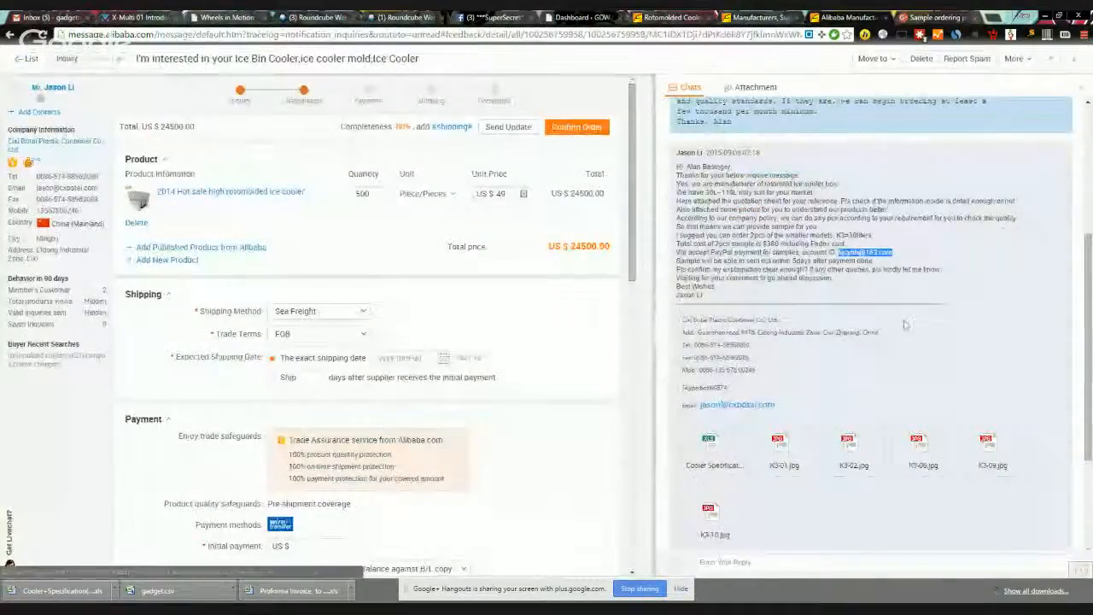
Step: Select the supplier's contact details, then open the oldest unread price inquiry and select its email address
mouse_move(680, 318)
mouse_down()
mouse_move(858, 363)
mouse_move(863, 388)
mouse_up()
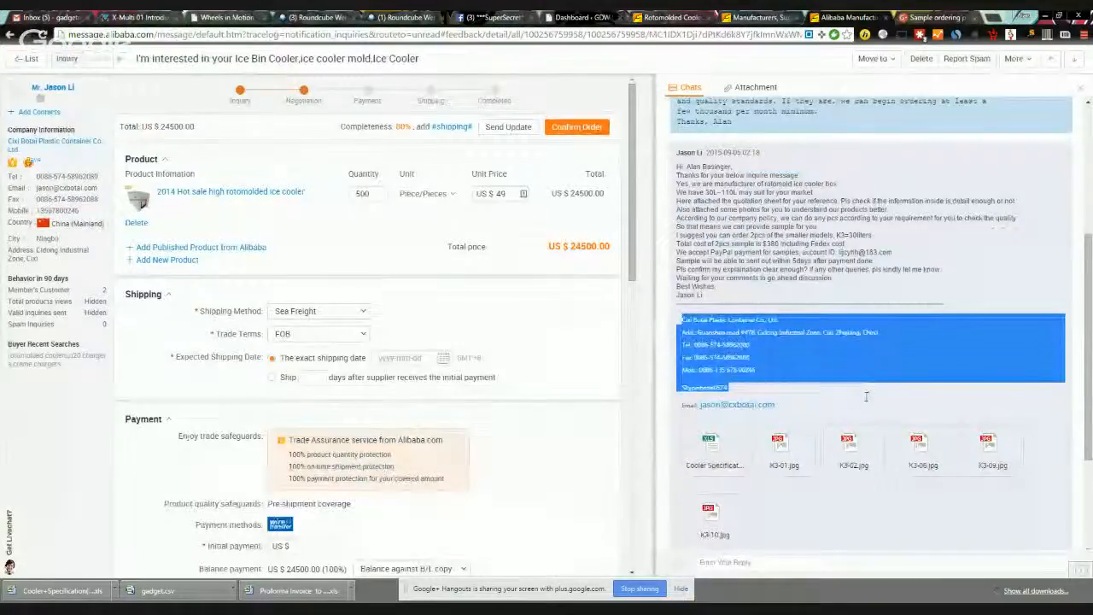
scroll(987, 274, up, 3)
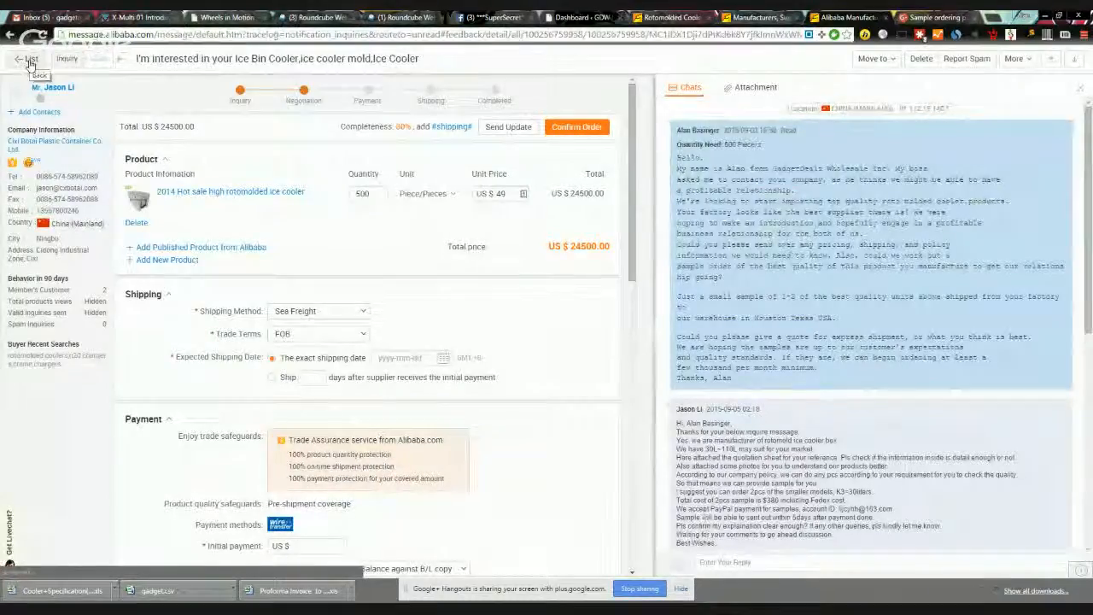
click(30, 61)
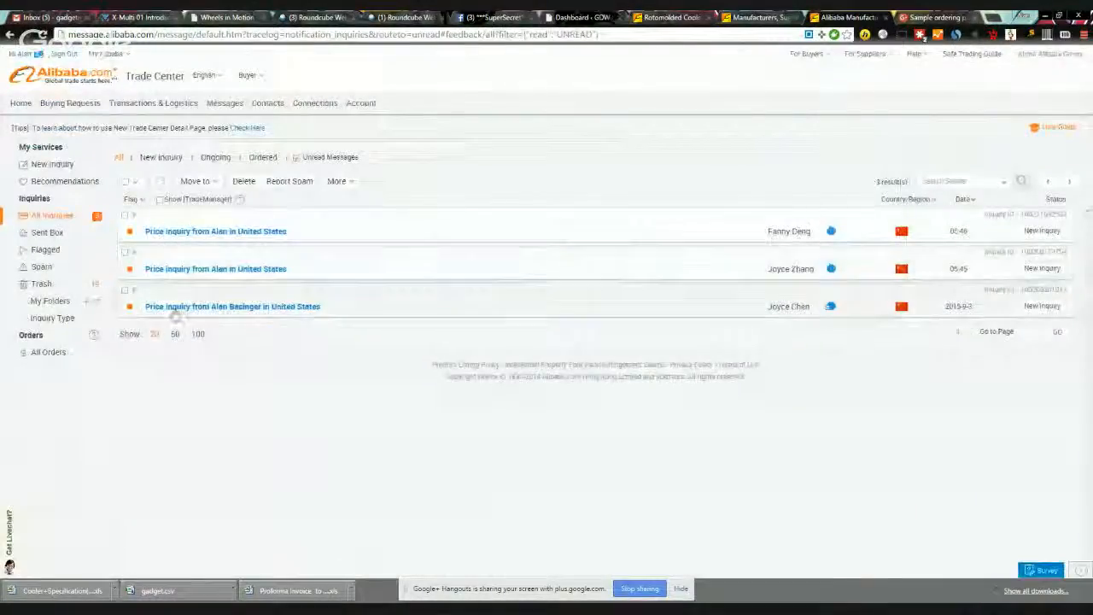
click(531, 307)
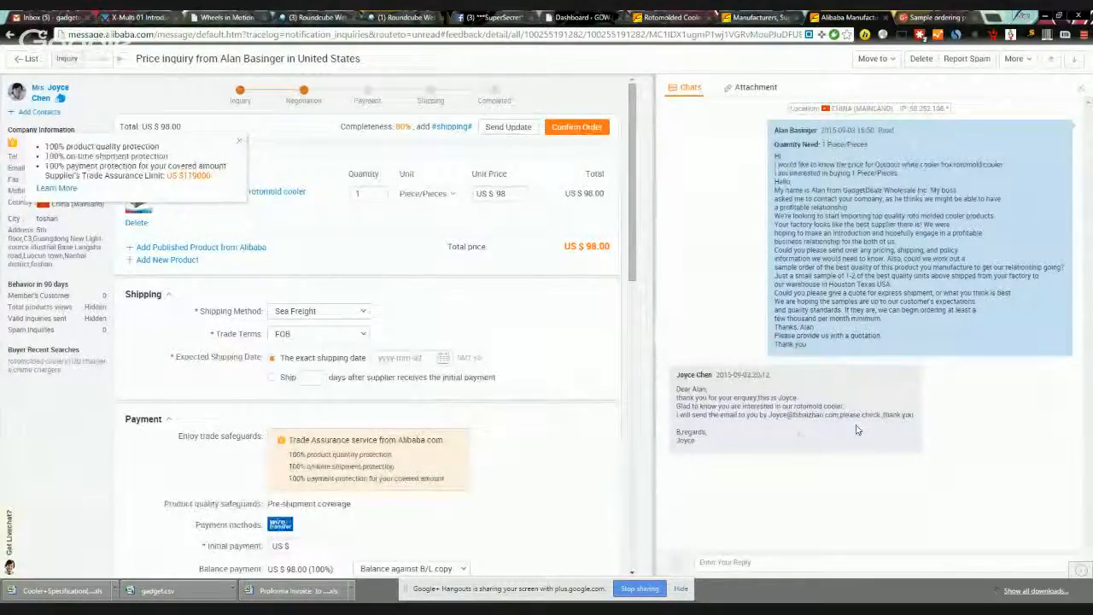
drag(769, 415, 860, 416)
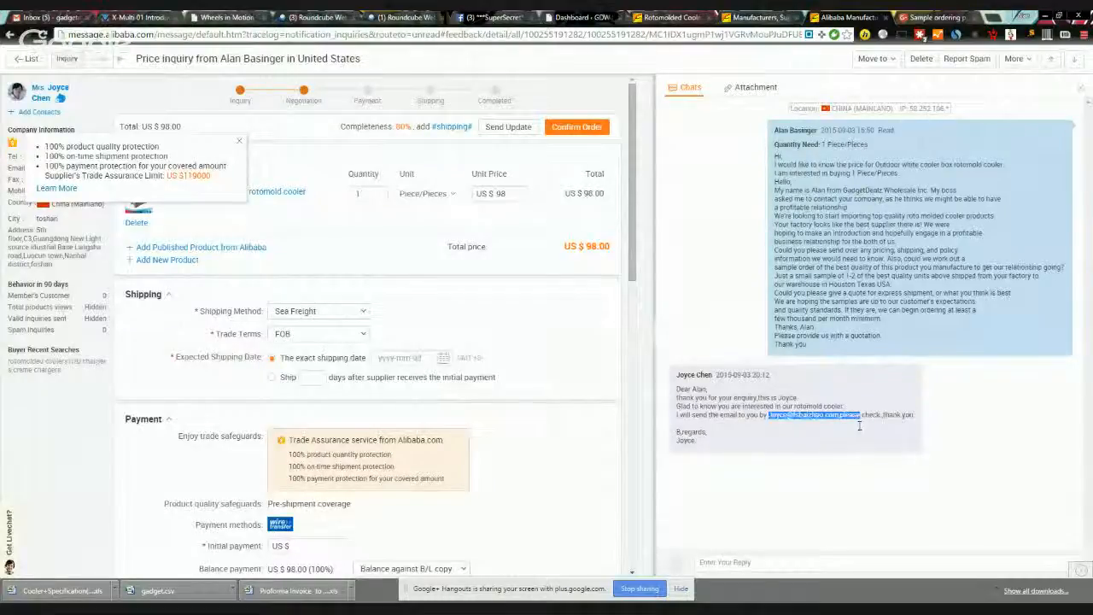
click(26, 58)
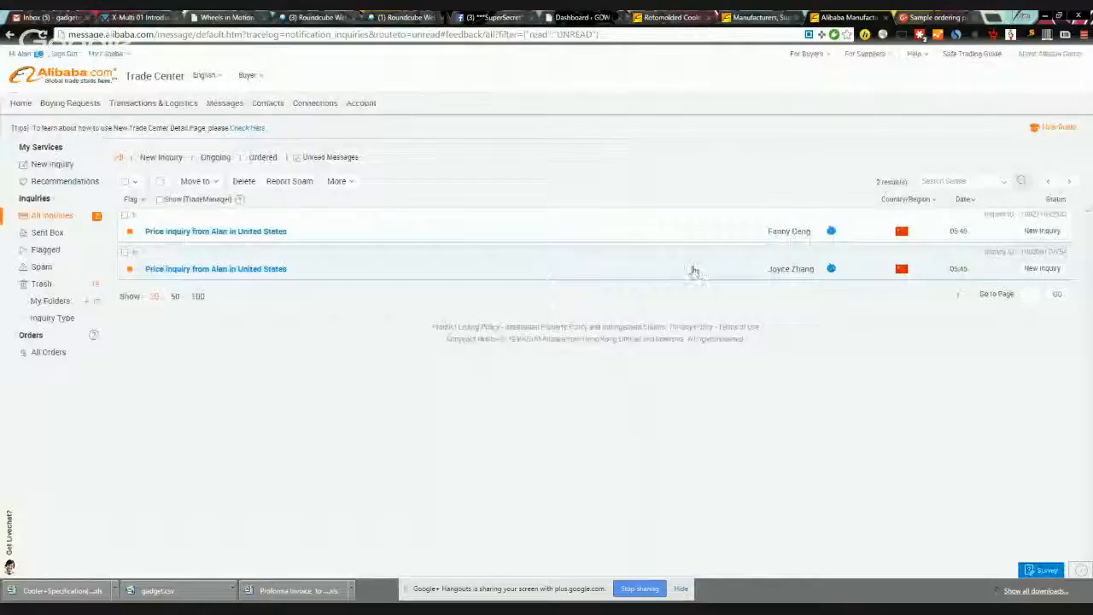
Step: Open the remaining unread inquiries, downloading one quotation spreadsheet, until the list is empty
click(692, 271)
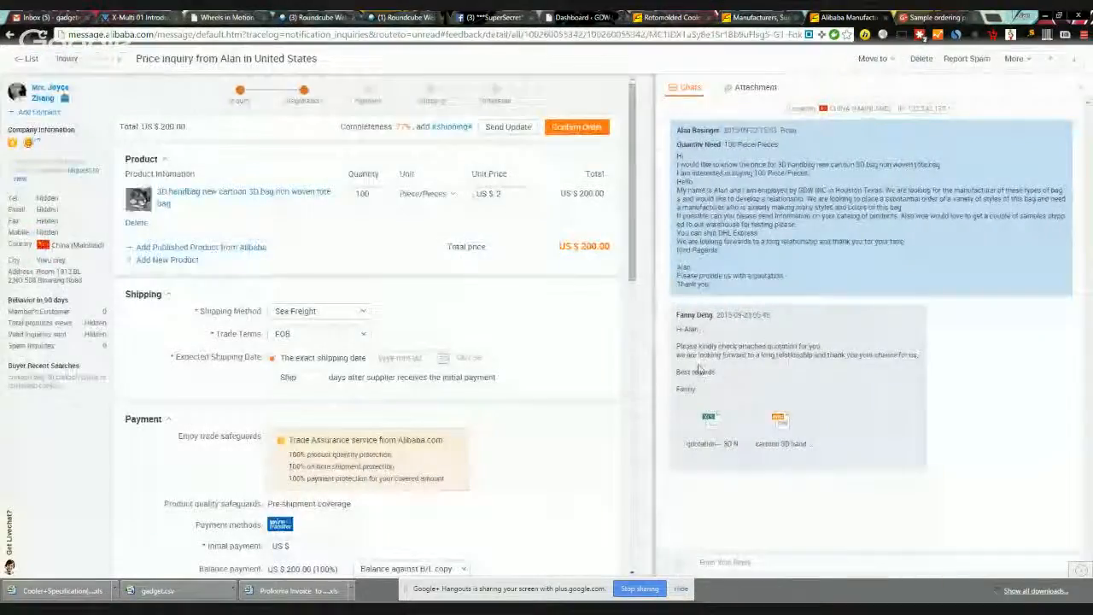
click(714, 437)
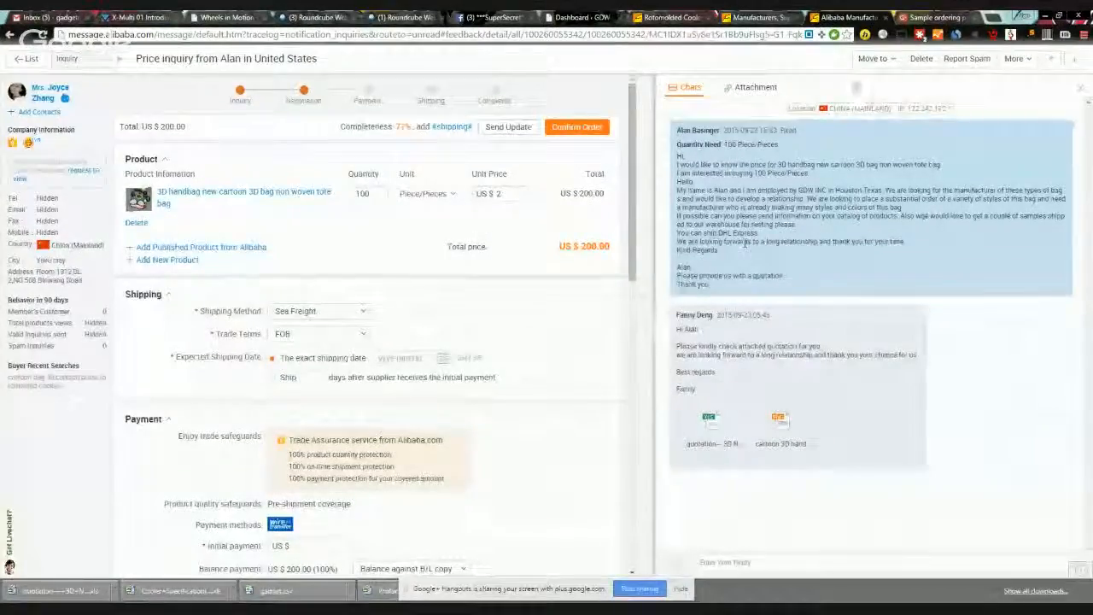
click(26, 58)
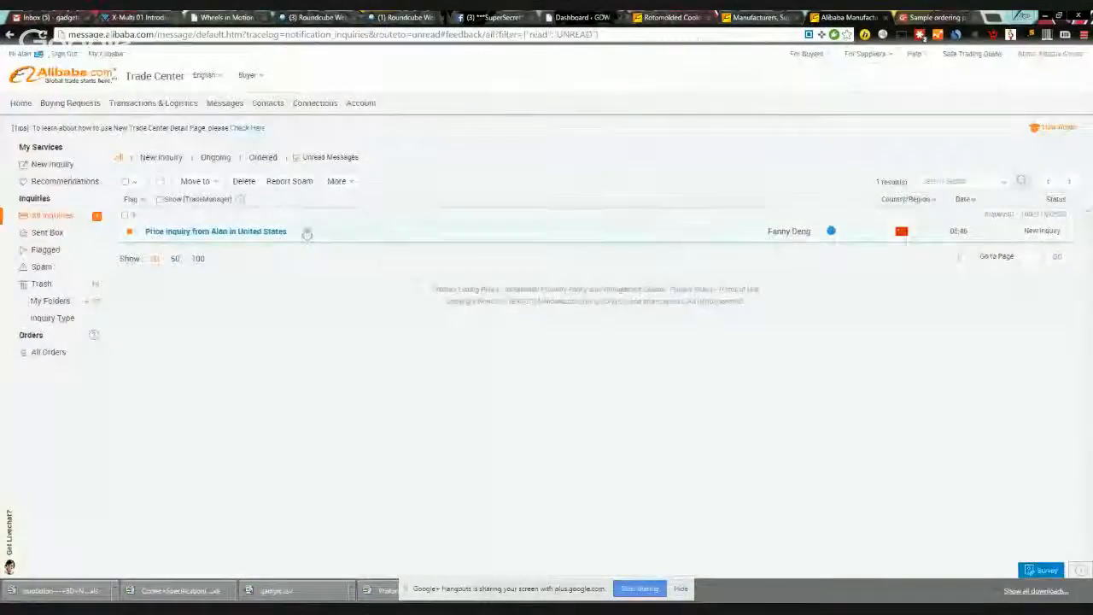
click(251, 232)
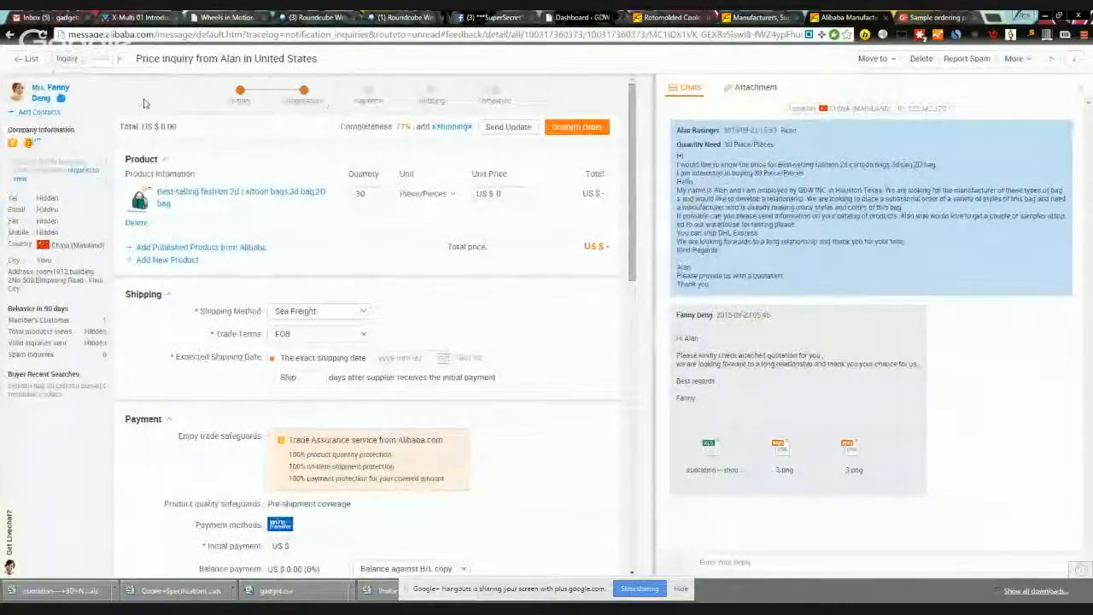
click(21, 61)
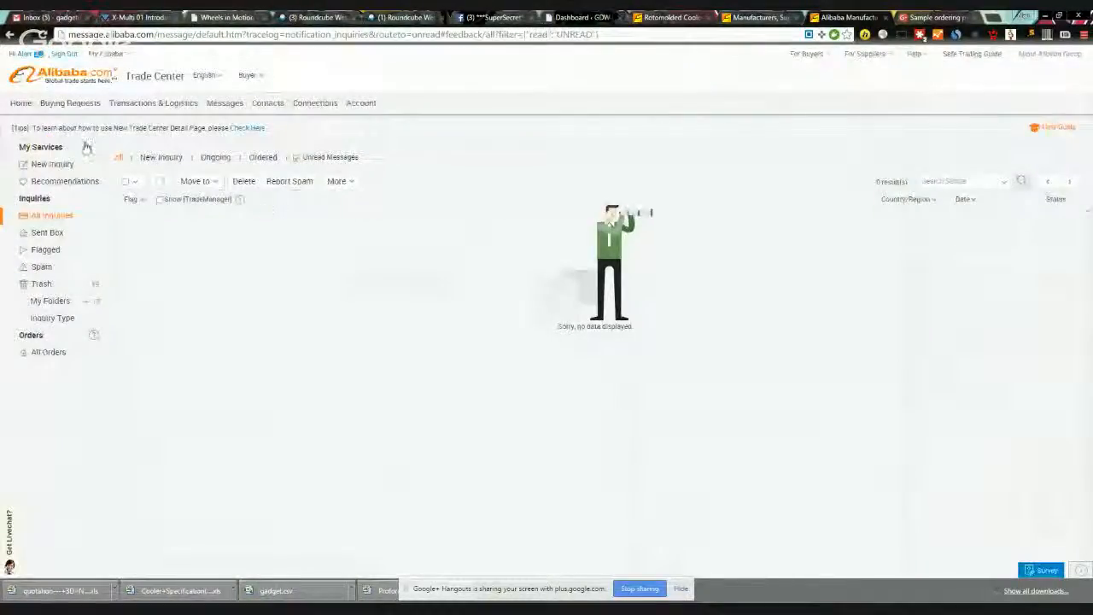
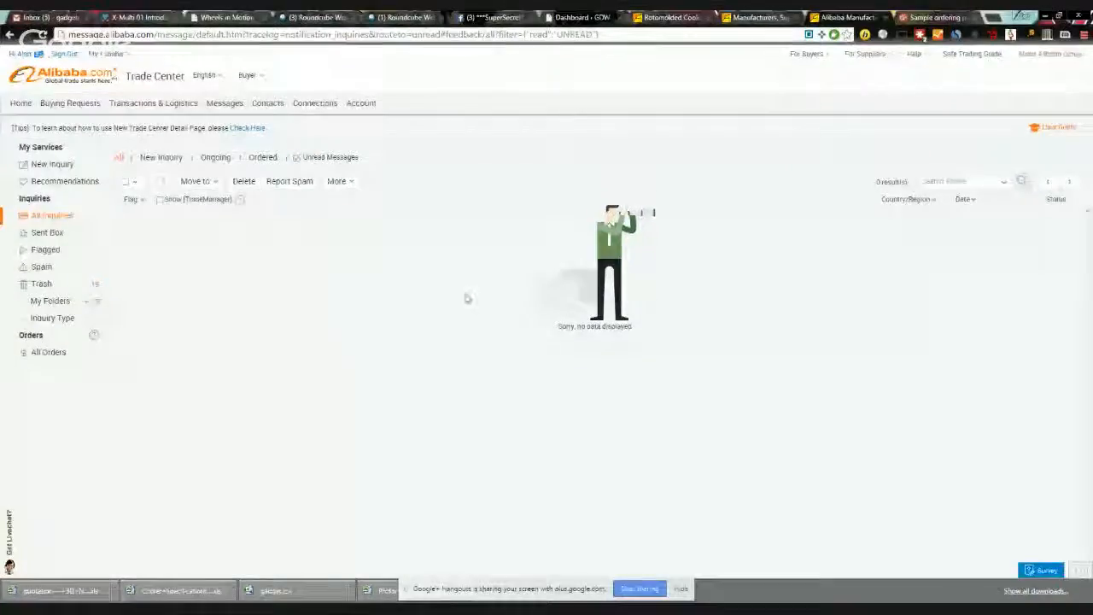
Step: Close the emptied Alibaba inquiries tab and the Alibaba manufacturers search tab
click(886, 17)
click(796, 17)
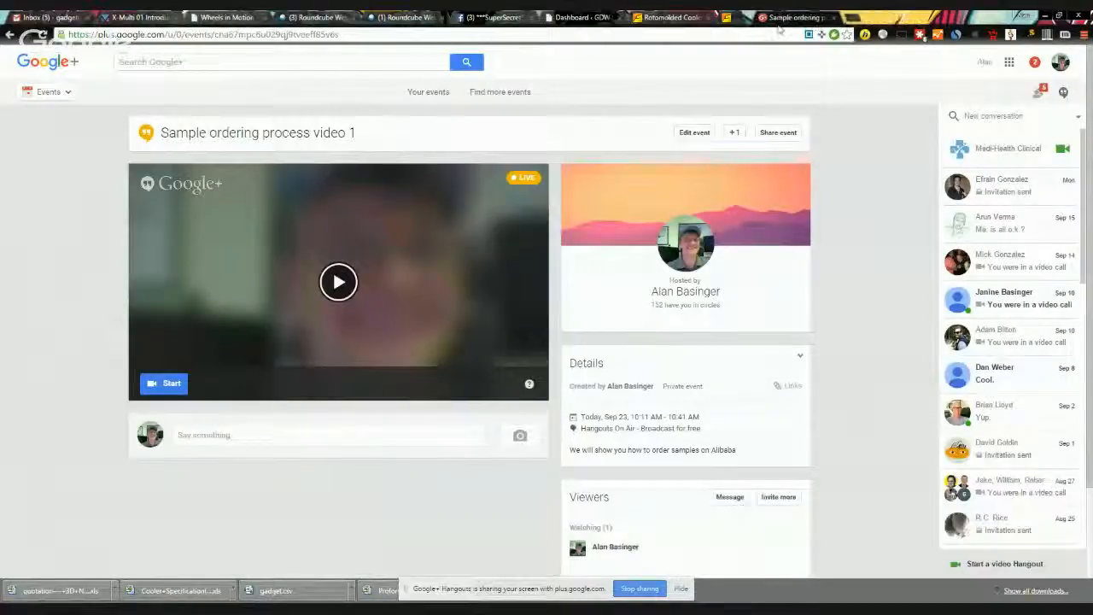
Step: Close the leftover Rotomolded Cooler Alibaba tab
click(674, 18)
click(873, 17)
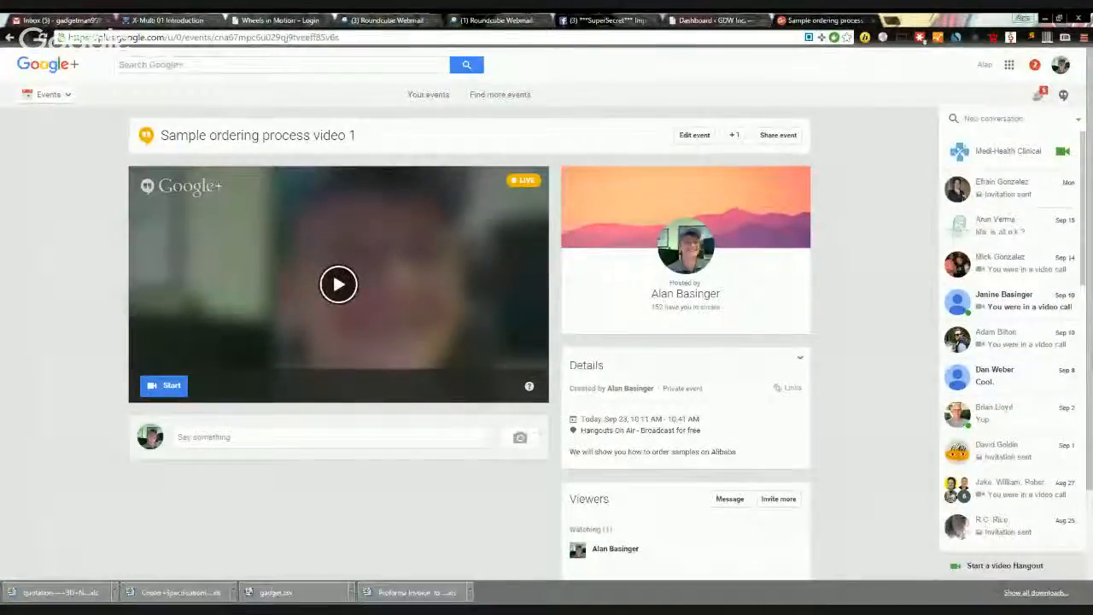
Step: Switch the live broadcast from screen sharing to the presenter's camera view
mouse_move(404, 608)
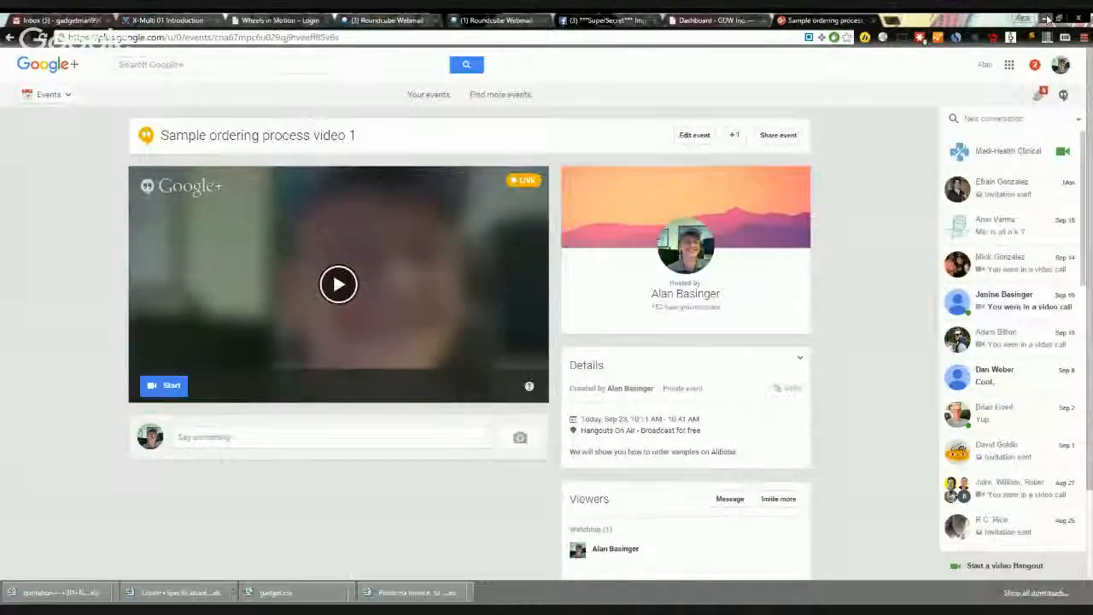
click(1047, 18)
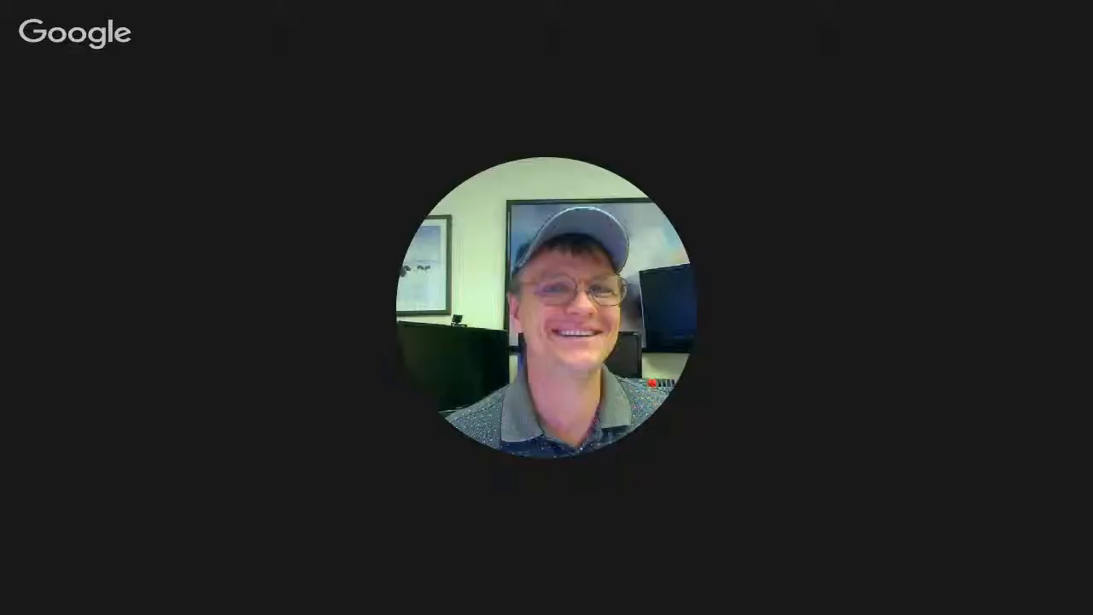